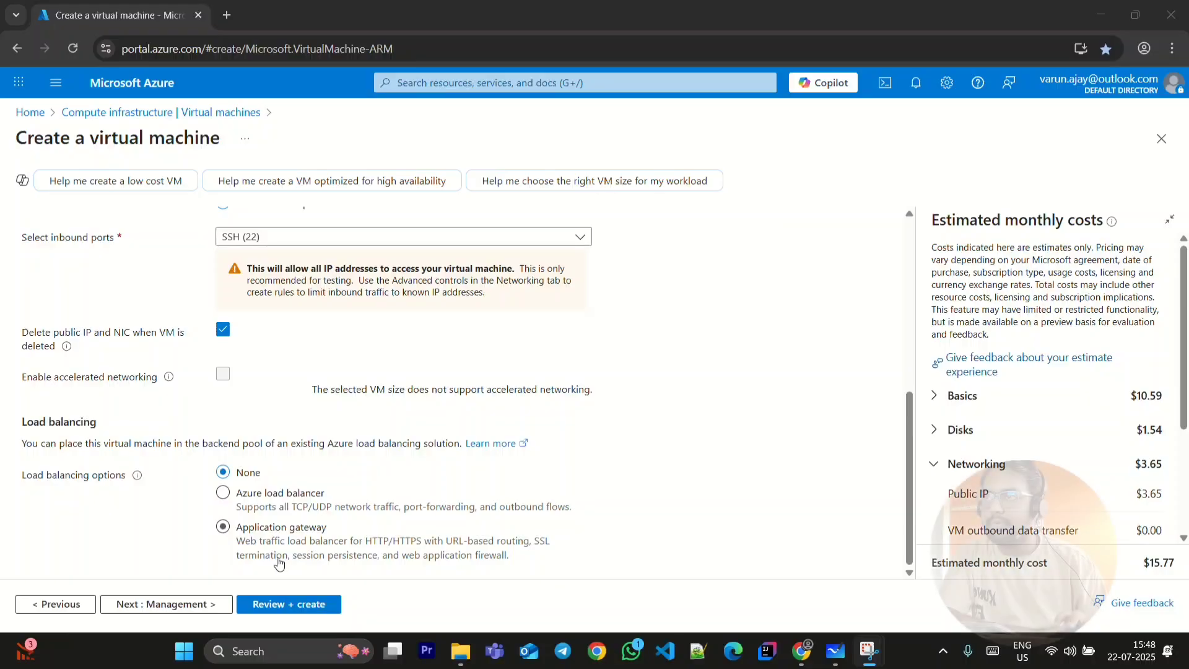
Validate and review the virtual machine configuration, then create it and download the newly generated SSH private key.
{"action": "left_click", "coordinate": [333, 605]}
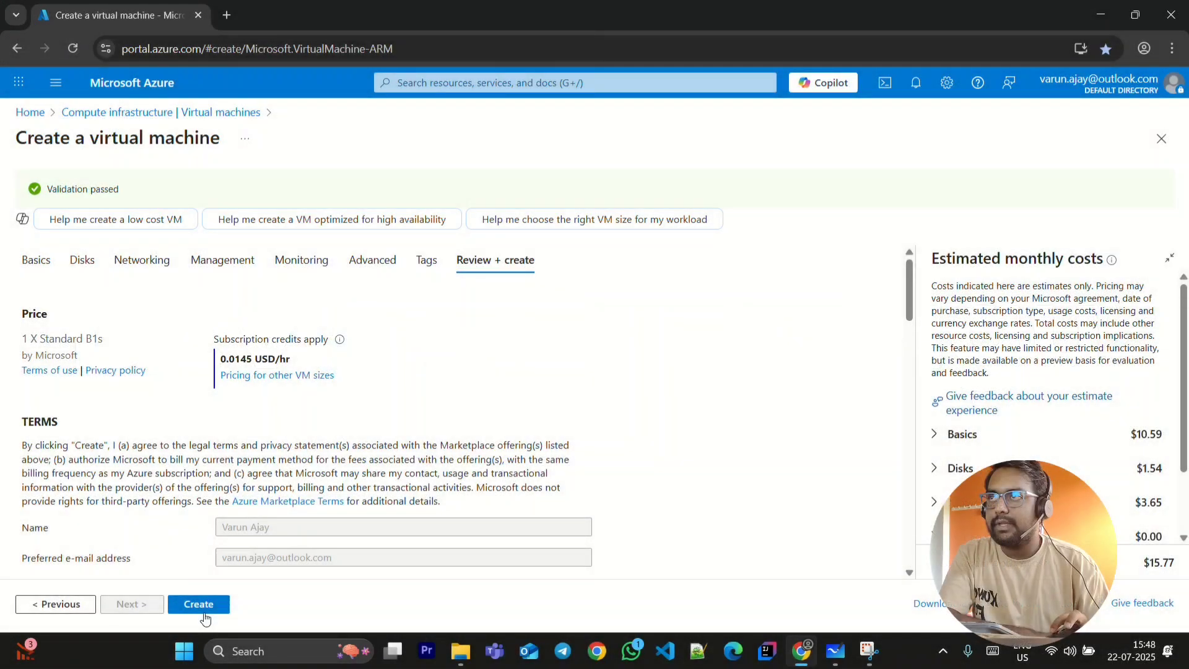
{"action": "scroll", "coordinate": [135, 418], "scroll_direction": "down", "scroll_amount": 3}
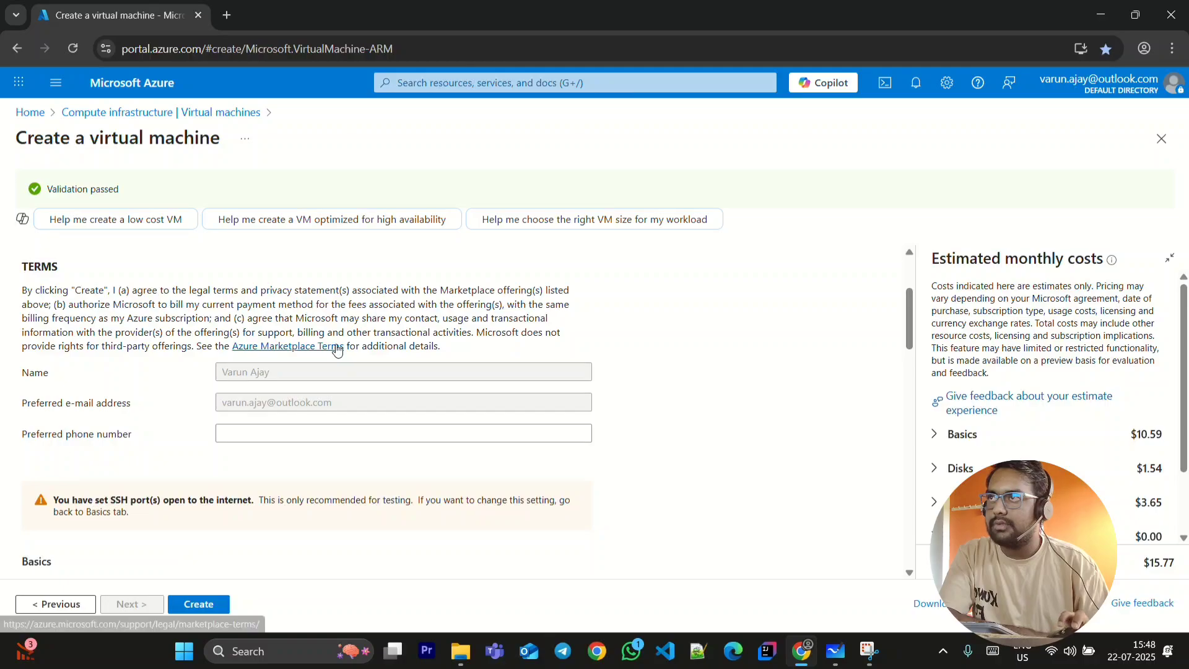
{"action": "scroll", "coordinate": [87, 255], "scroll_direction": "up", "scroll_amount": 3}
{"action": "scroll", "coordinate": [313, 539], "scroll_direction": "down", "scroll_amount": 1}
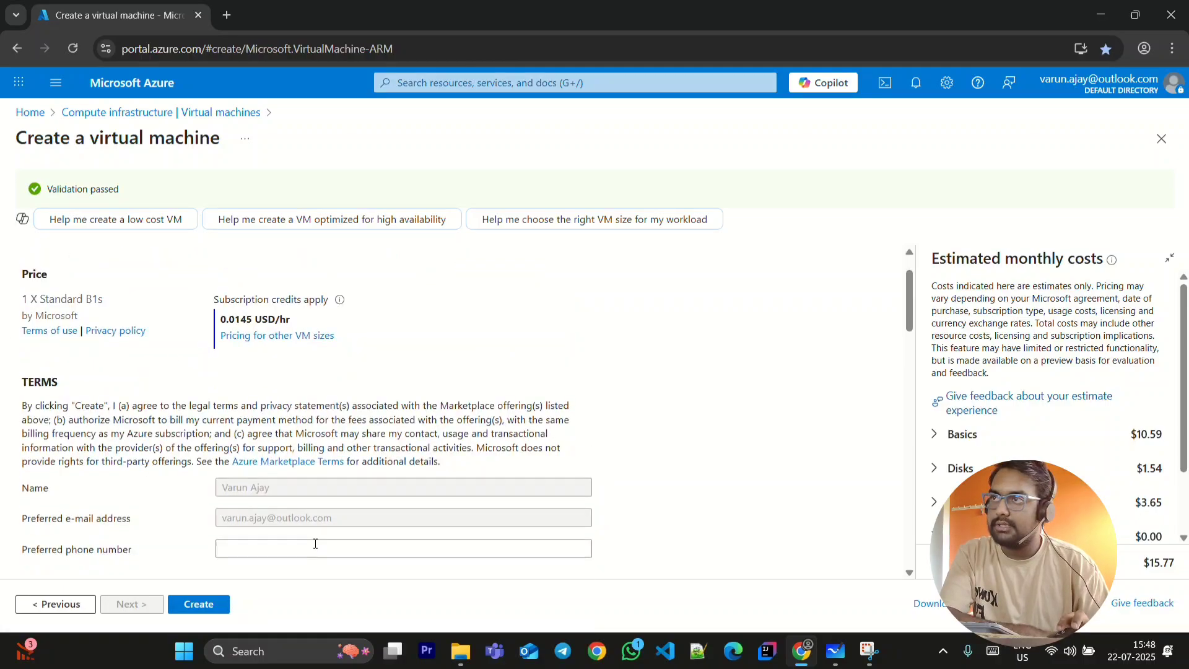
{"action": "left_click", "coordinate": [218, 603]}
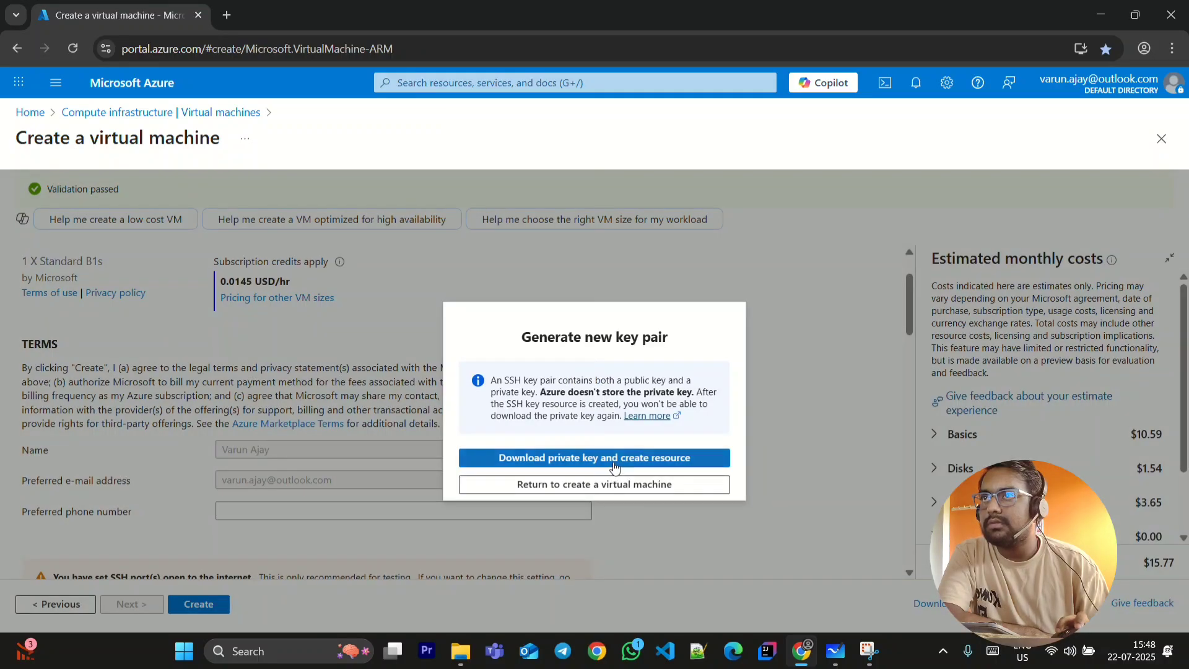
{"action": "left_click", "coordinate": [615, 465]}
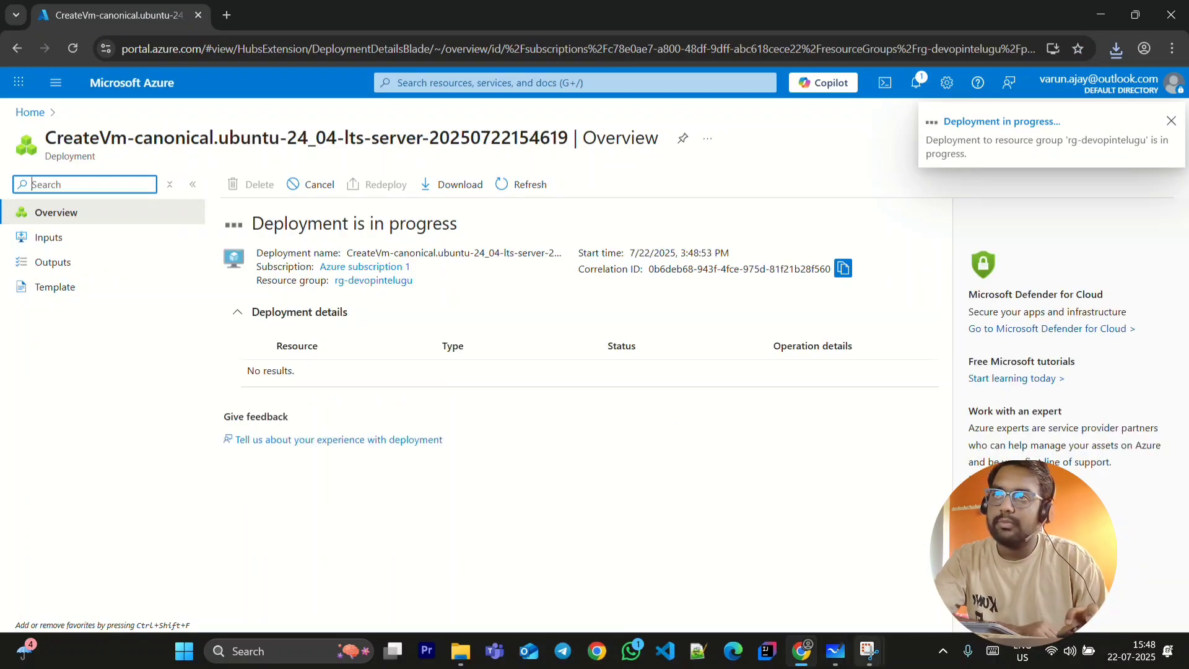
Open Microsoft Whiteboard briefly, switch back to the Azure portal and examine the virtual machine images offered in the Marketplace.
{"action": "mouse_move", "coordinate": [834, 664]}
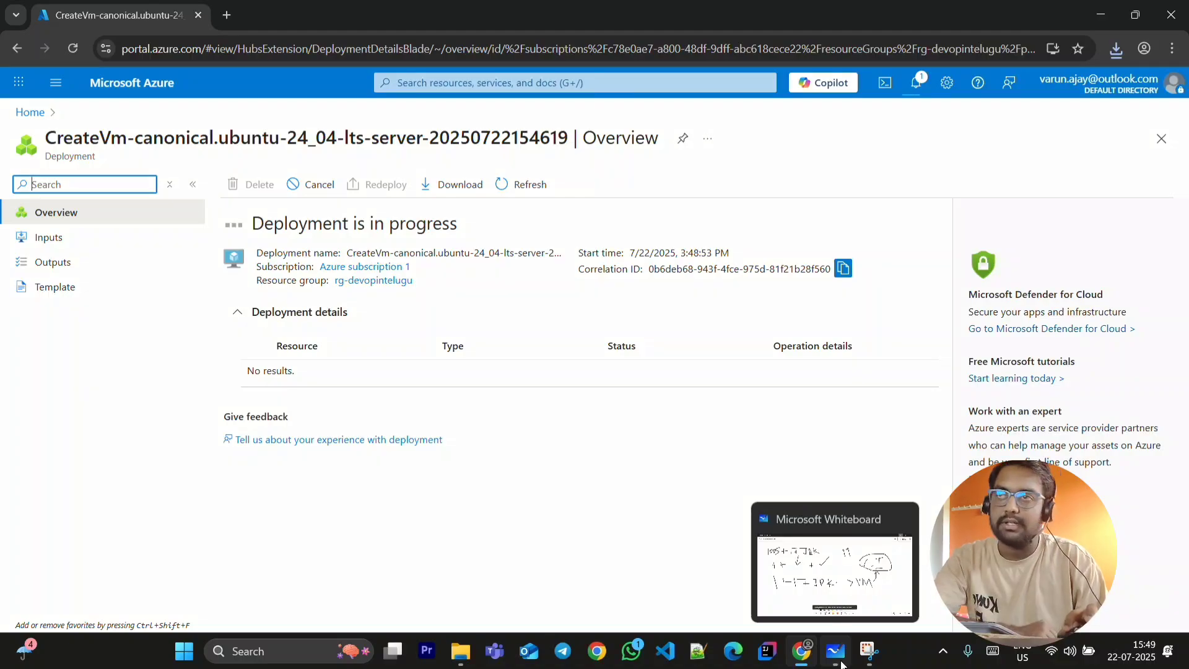
{"action": "left_click", "coordinate": [842, 665]}
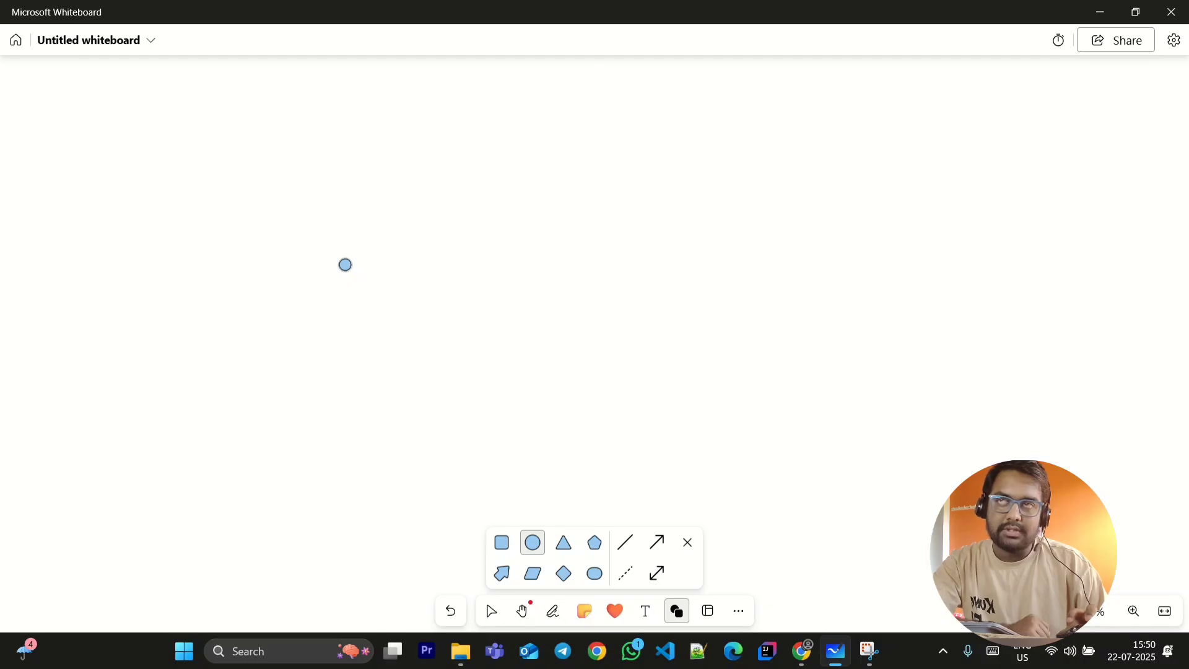
{"action": "left_click", "coordinate": [1100, 14]}
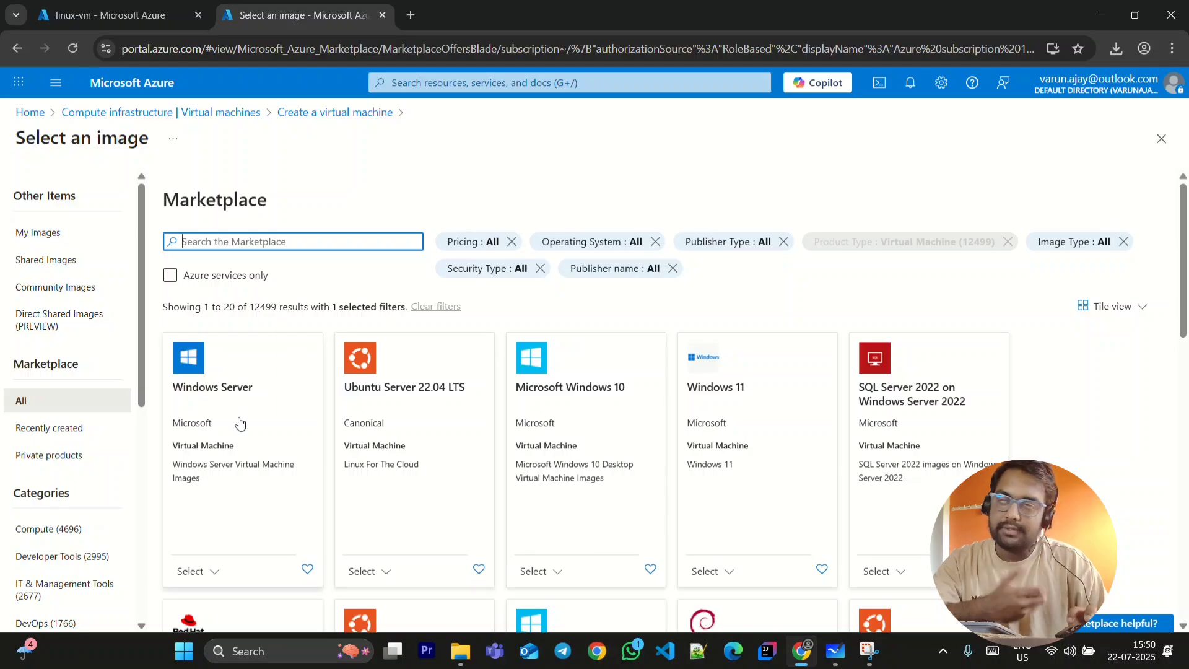
{"action": "scroll", "coordinate": [235, 440], "scroll_direction": "down", "scroll_amount": 3}
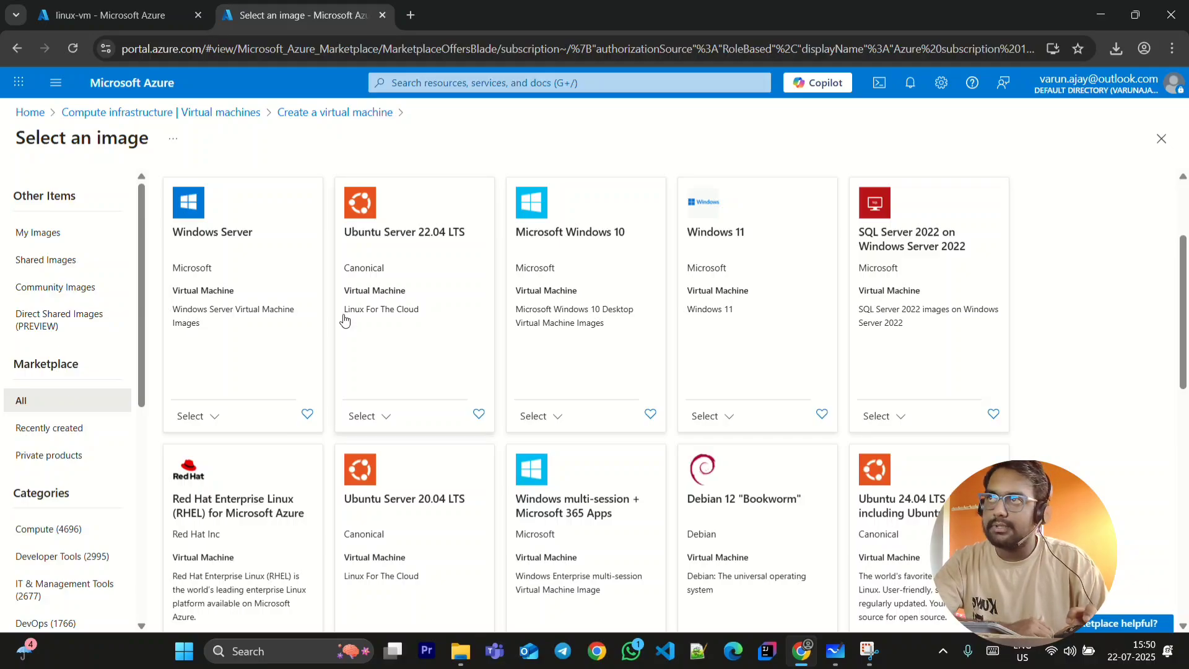
{"action": "scroll", "coordinate": [177, 389], "scroll_direction": "up", "scroll_amount": 2}
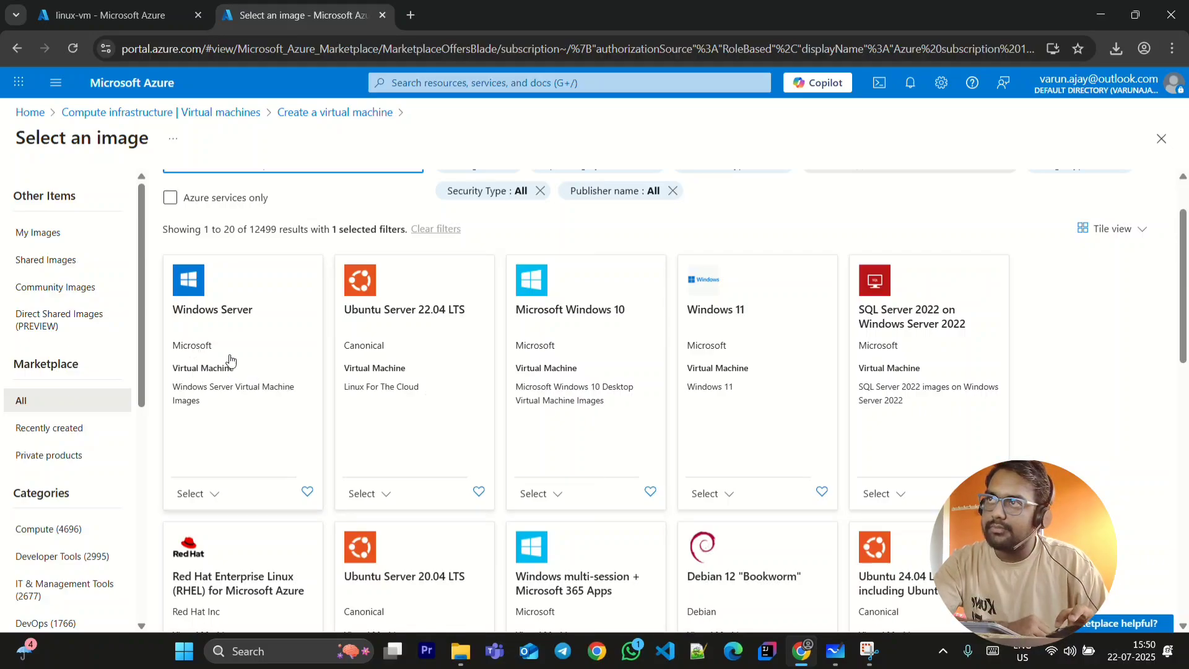
{"action": "scroll", "coordinate": [219, 358], "scroll_direction": "down", "scroll_amount": 3}
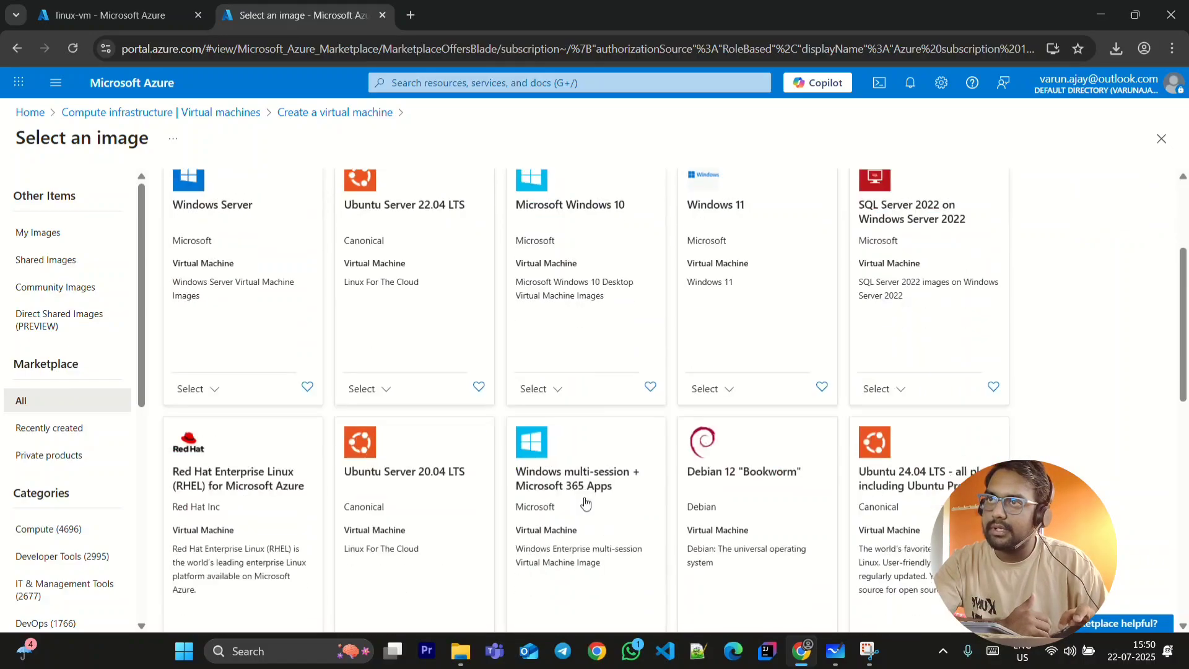
{"action": "scroll", "coordinate": [377, 417], "scroll_direction": "down", "scroll_amount": 1}
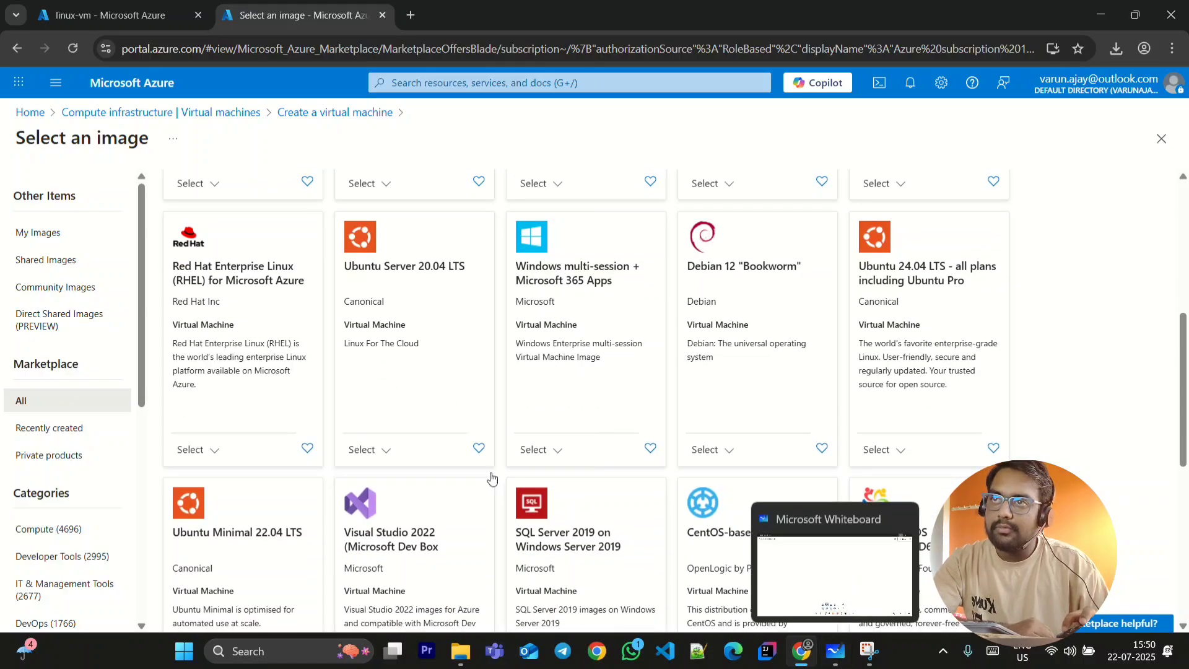
Switch to Microsoft Whiteboard and draw a blue rectangle on the blank board, leaving space beside it for more shapes.
{"action": "left_click", "coordinate": [836, 652]}
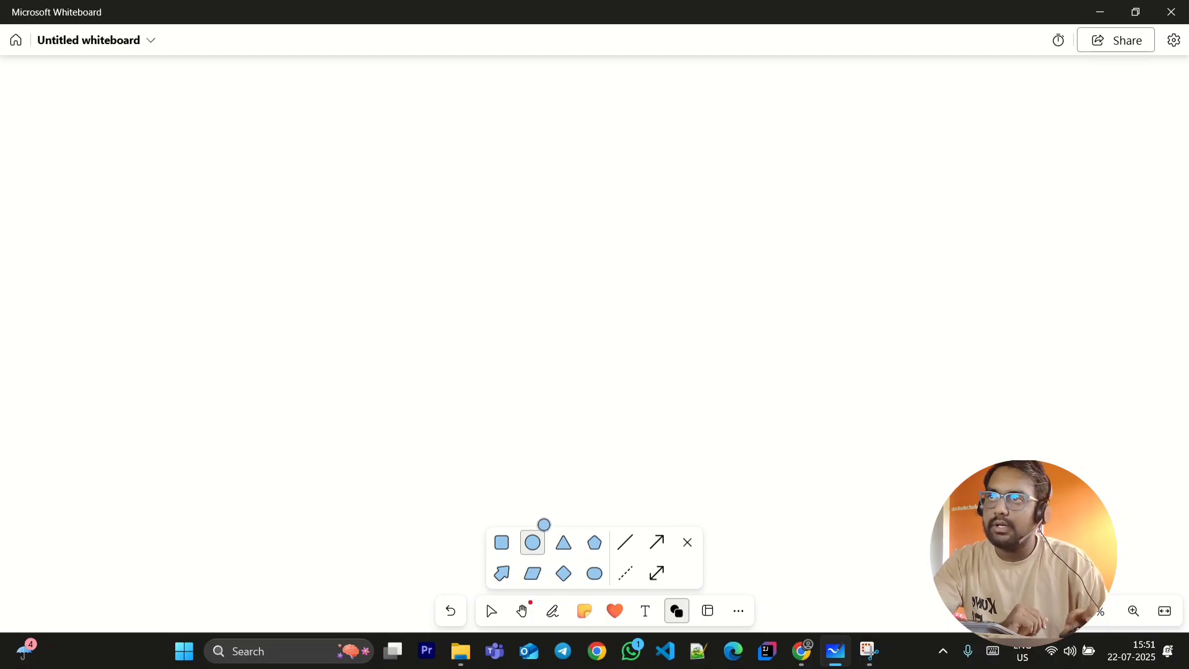
{"action": "left_click", "coordinate": [503, 545]}
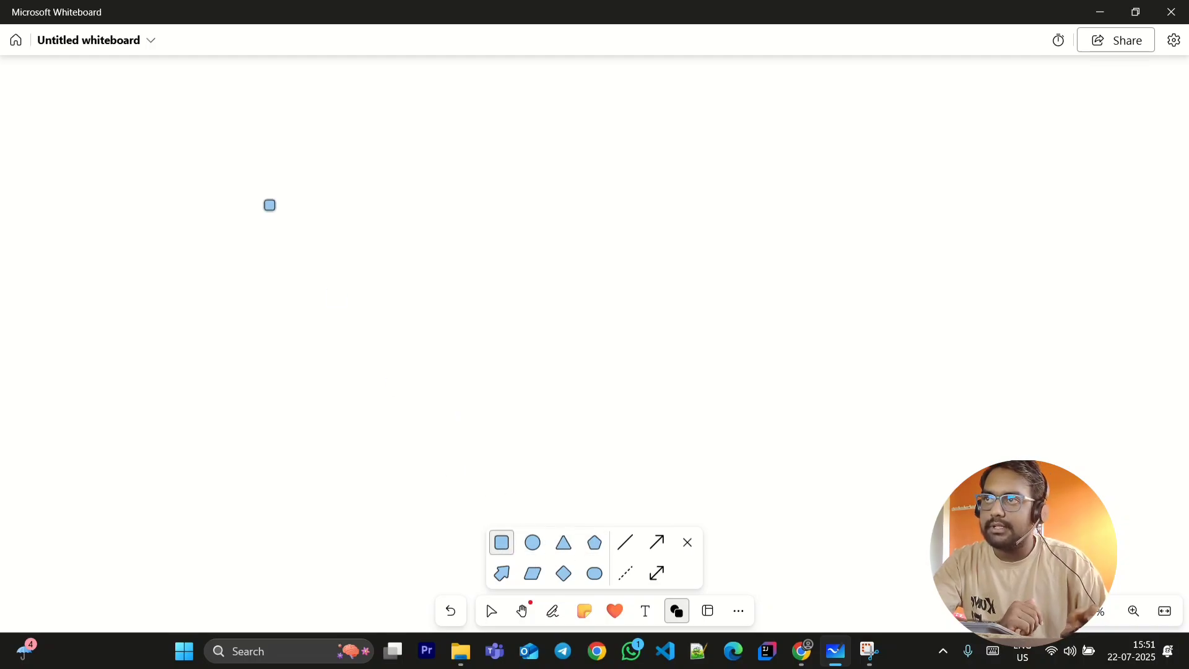
{"action": "left_click_drag", "start_coordinate": [104, 141], "coordinate": [221, 252]}
{"action": "left_click", "coordinate": [411, 335]}
{"action": "left_click", "coordinate": [513, 334]}
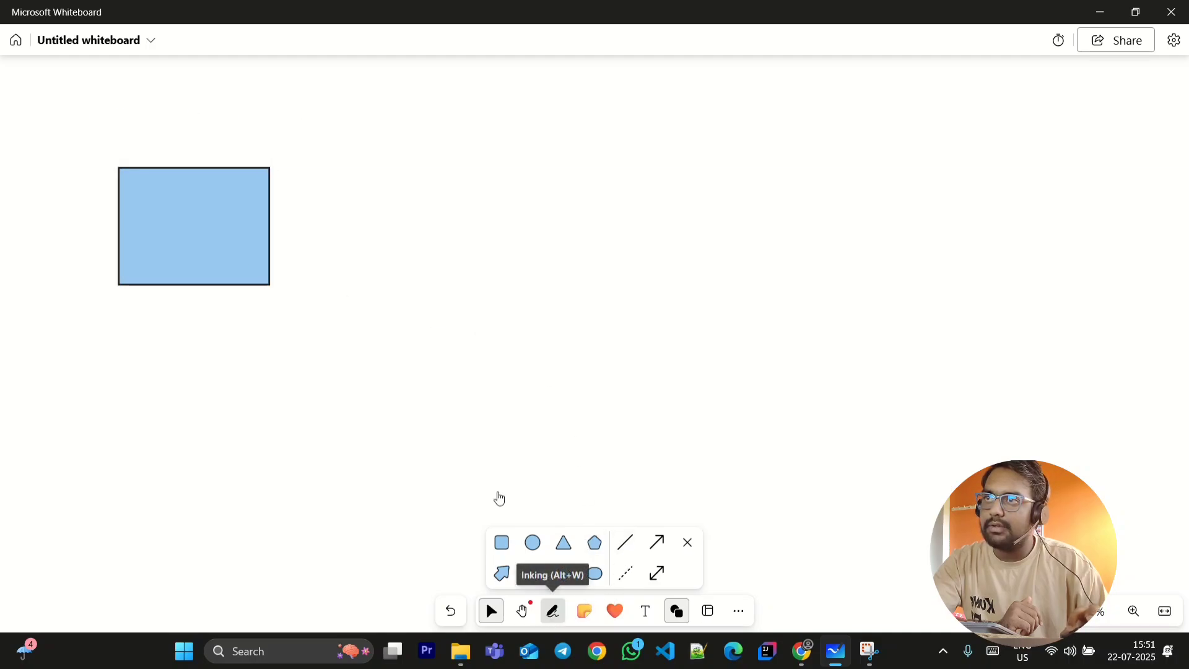
Ink a plus sign to the right of the rectangle and draw a blue circle beyond it.
{"action": "key", "text": "alt+w"}
{"action": "mouse_move", "coordinate": [340, 197]}
{"action": "left_mouse_down"}
{"action": "mouse_move", "coordinate": [342, 236]}
{"action": "mouse_move", "coordinate": [372, 212]}
{"action": "left_mouse_up"}
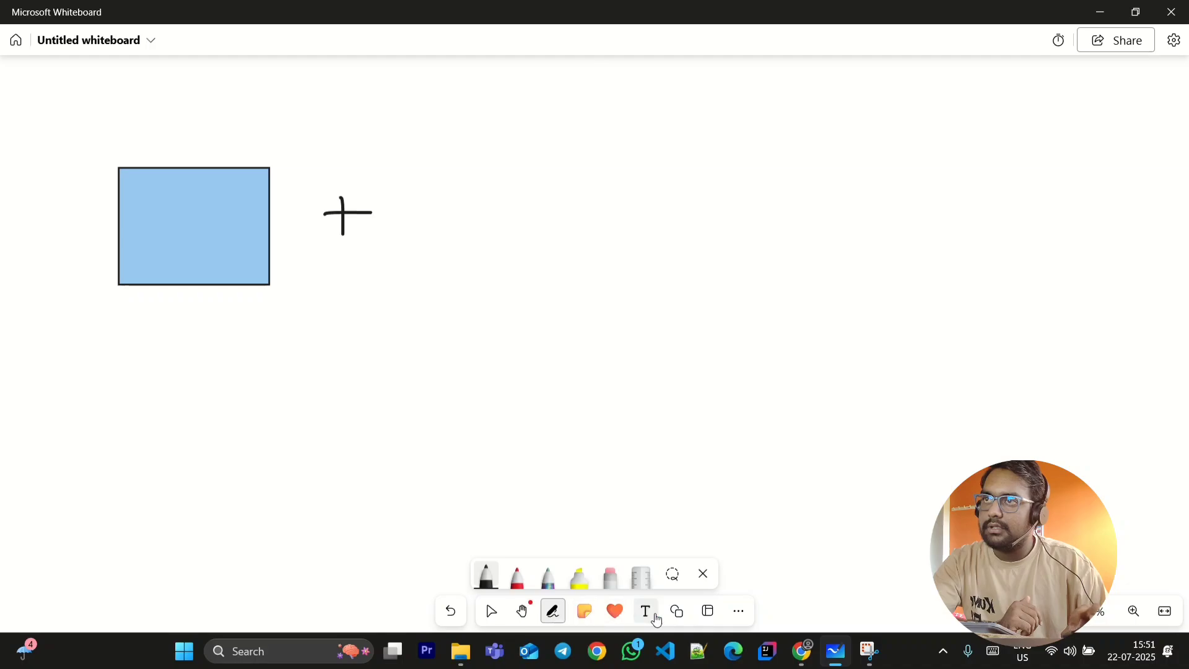
{"action": "left_click", "coordinate": [677, 612]}
{"action": "left_click", "coordinate": [532, 542]}
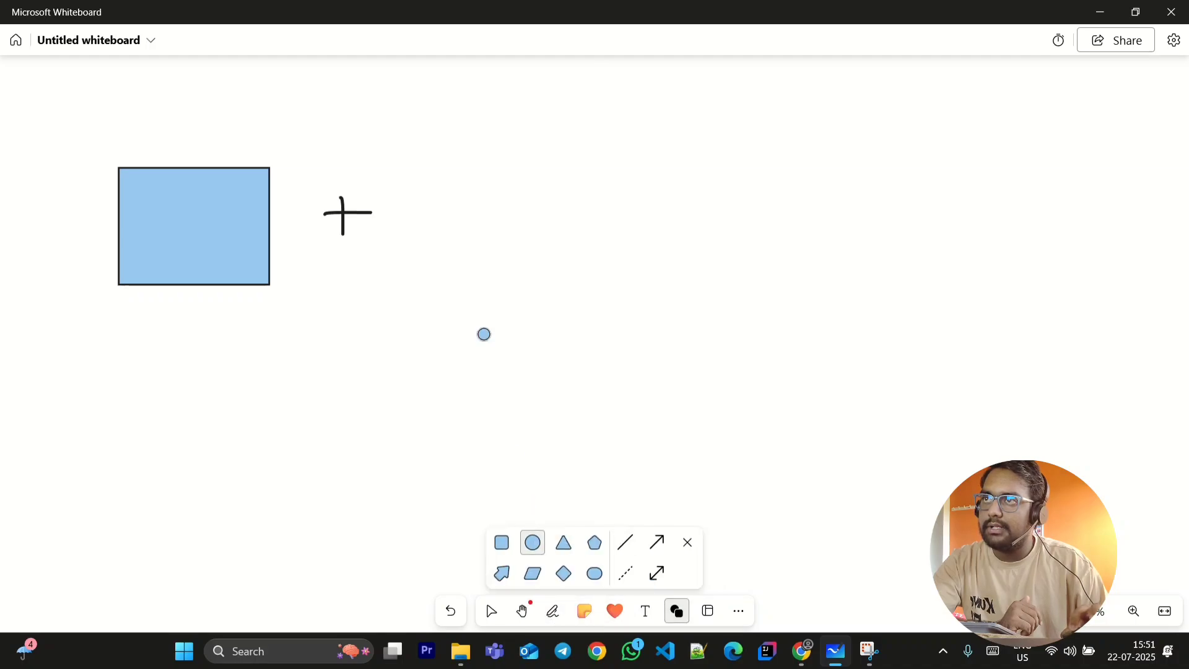
{"action": "left_click_drag", "start_coordinate": [441, 168], "coordinate": [576, 285]}
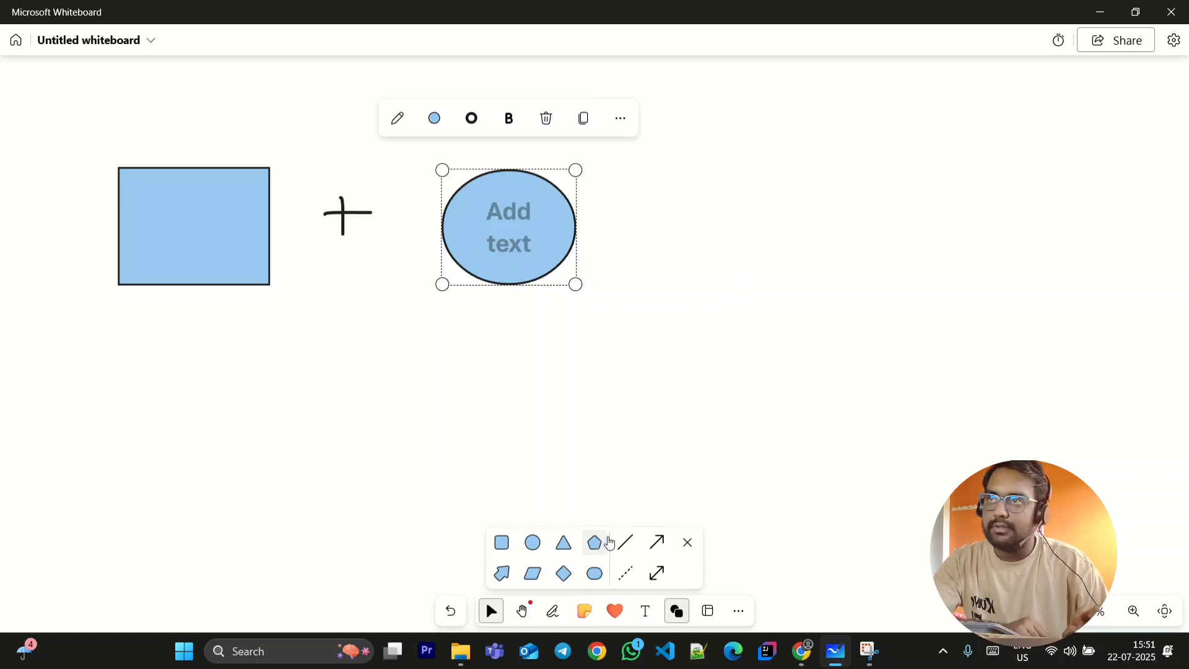
Draw a horizontal single-headed arrow to the right of the circle, pointing away from it.
{"action": "left_click", "coordinate": [657, 542]}
{"action": "left_click_drag", "start_coordinate": [654, 215], "coordinate": [804, 213]}
{"action": "left_click", "coordinate": [768, 331]}
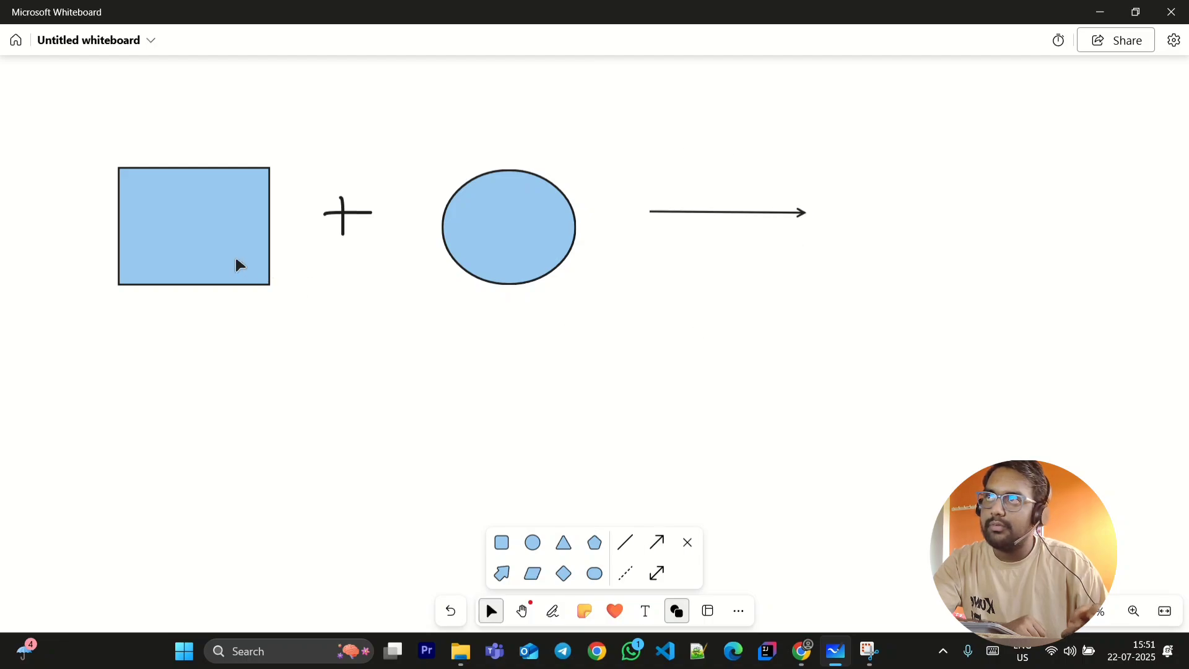
Draw a larger rectangle beyond the arrowhead and place a smaller circle at its centre.
{"action": "left_click", "coordinate": [502, 542]}
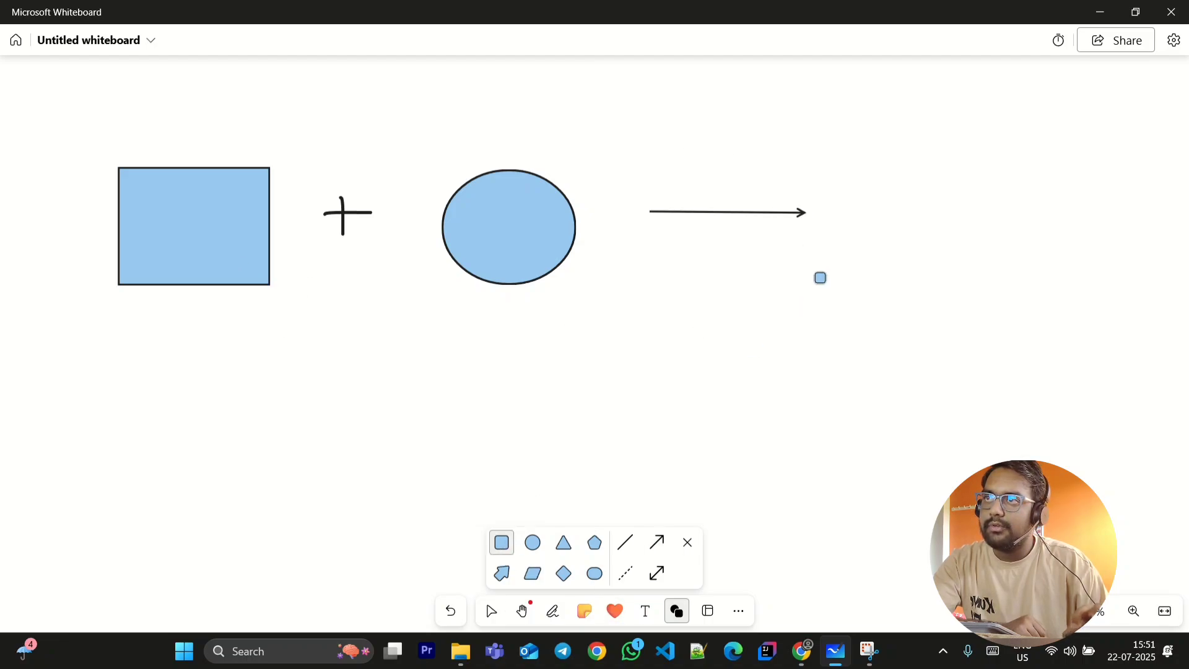
{"action": "mouse_move", "coordinate": [861, 151]}
{"action": "left_mouse_down"}
{"action": "mouse_move", "coordinate": [1077, 322]}
{"action": "mouse_move", "coordinate": [1067, 322]}
{"action": "left_mouse_up"}
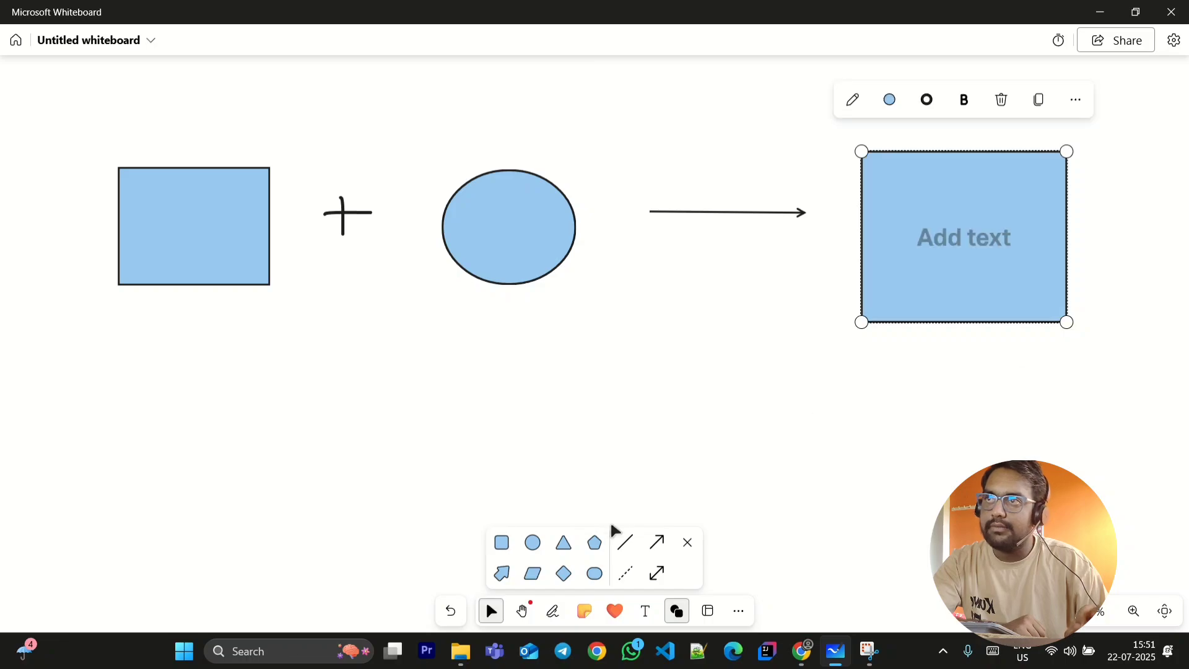
{"action": "left_click", "coordinate": [532, 542]}
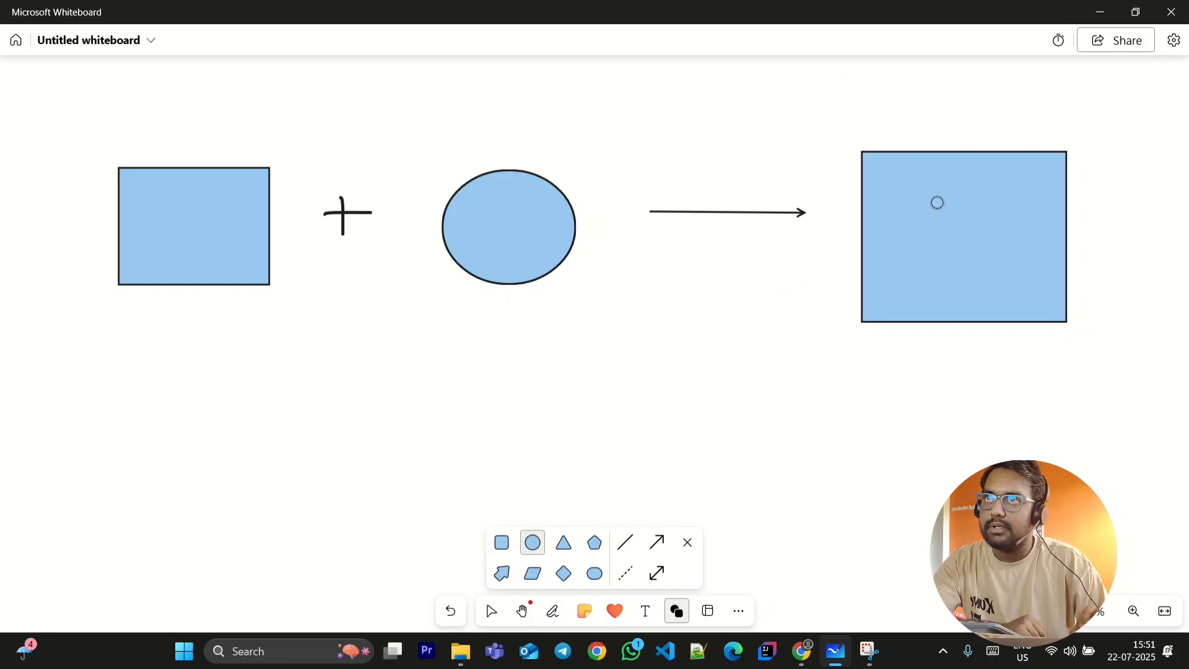
{"action": "left_click_drag", "start_coordinate": [918, 191], "coordinate": [1023, 281]}
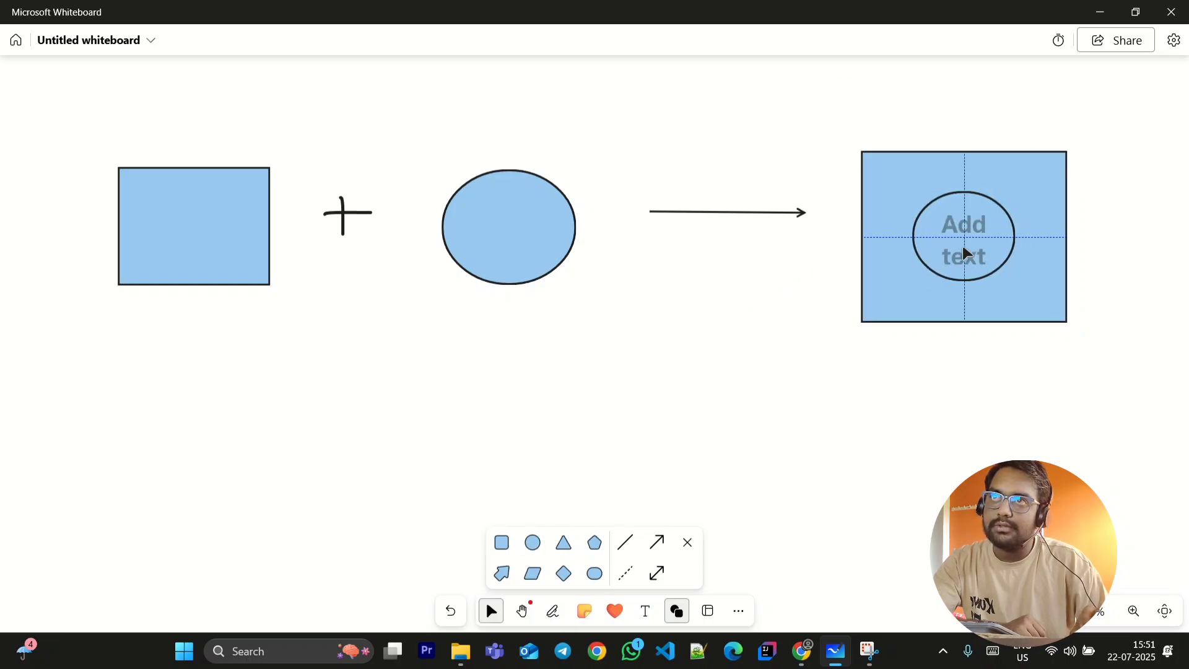
{"action": "left_click", "coordinate": [795, 414]}
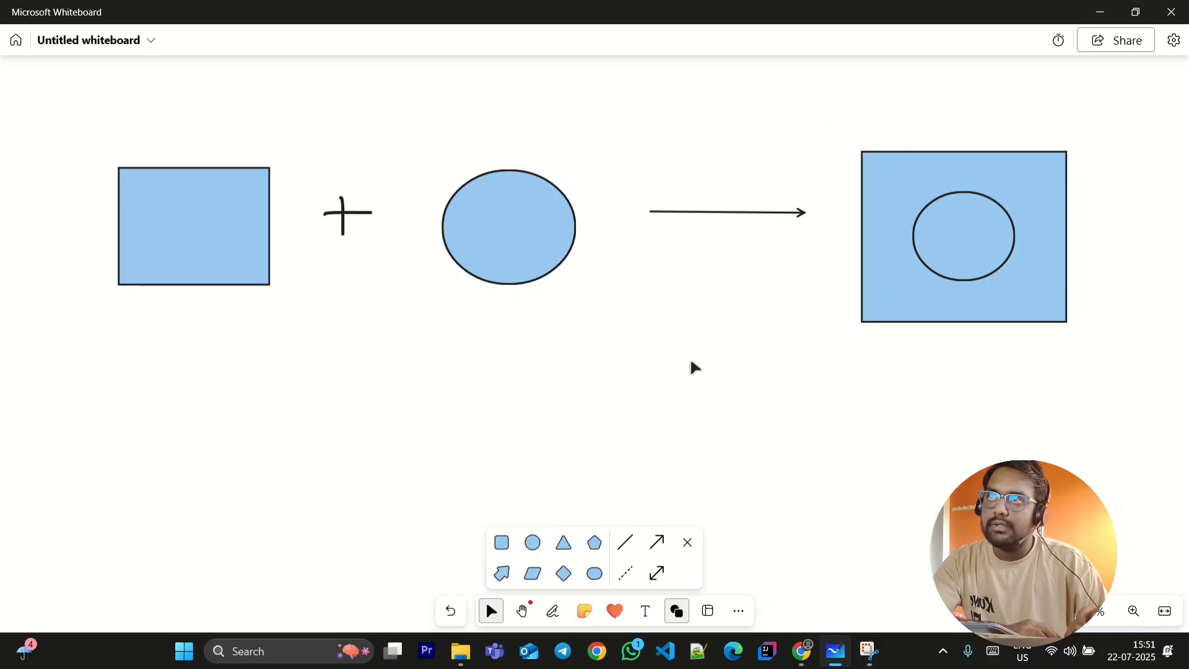
{"action": "left_click", "coordinate": [468, 235]}
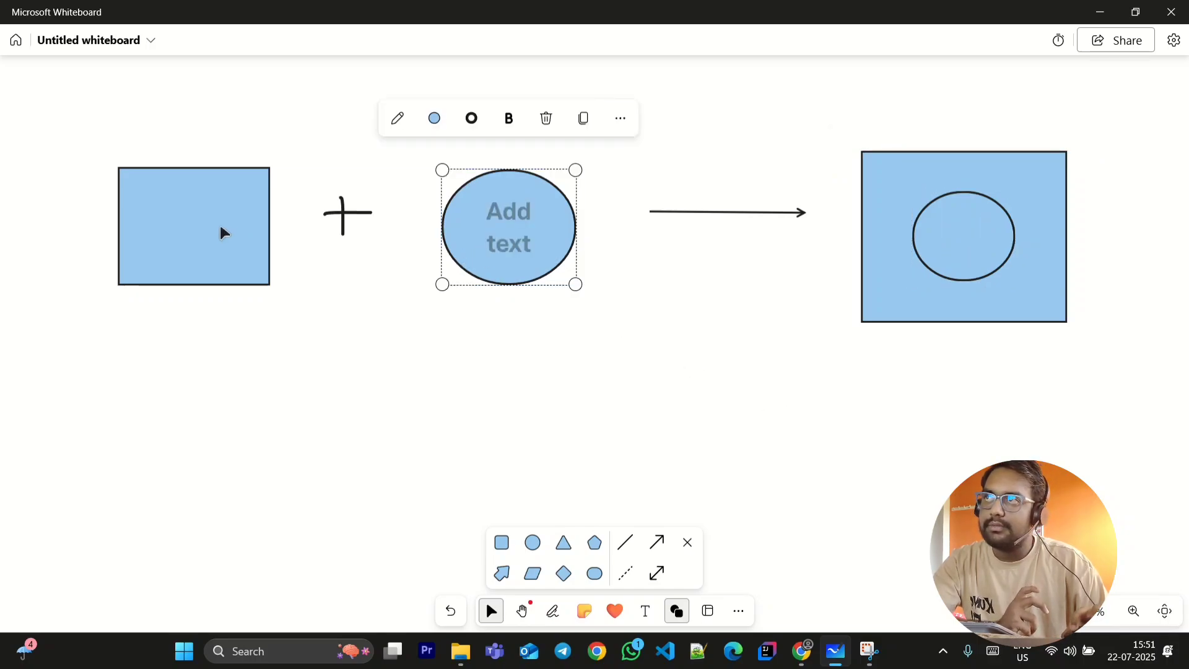
{"action": "left_click", "coordinate": [224, 233]}
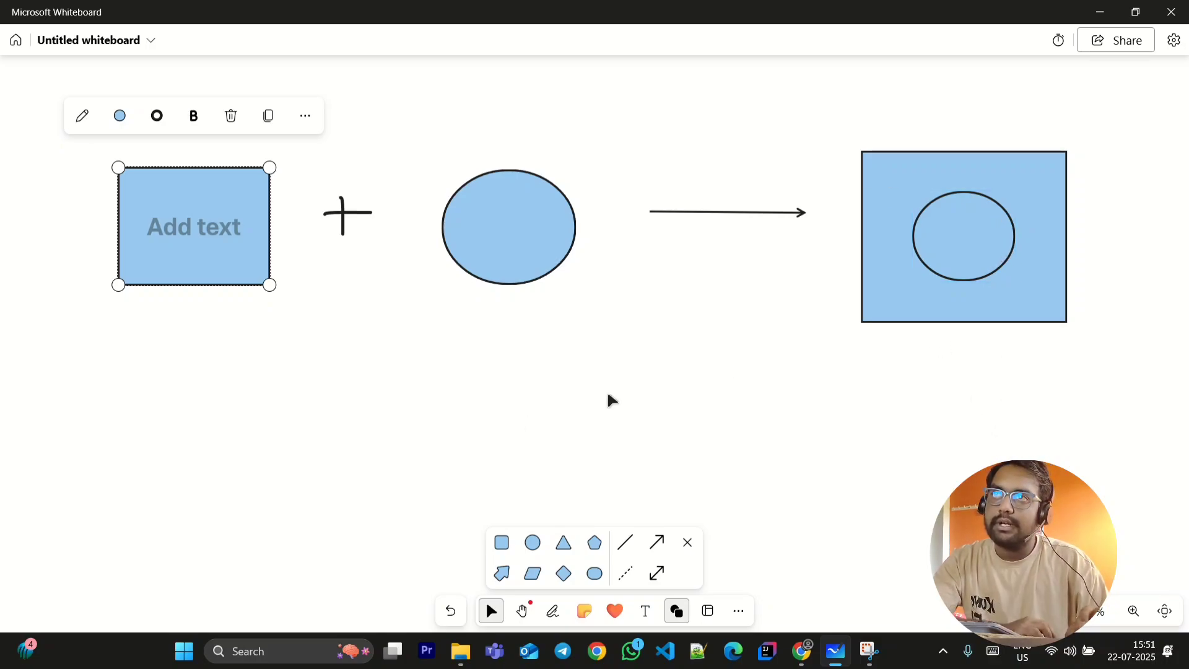
{"action": "left_click", "coordinate": [499, 483]}
Draw a large blue circle at the right side of an empty area of the board above the first diagram.
{"action": "left_click", "coordinate": [522, 611]}
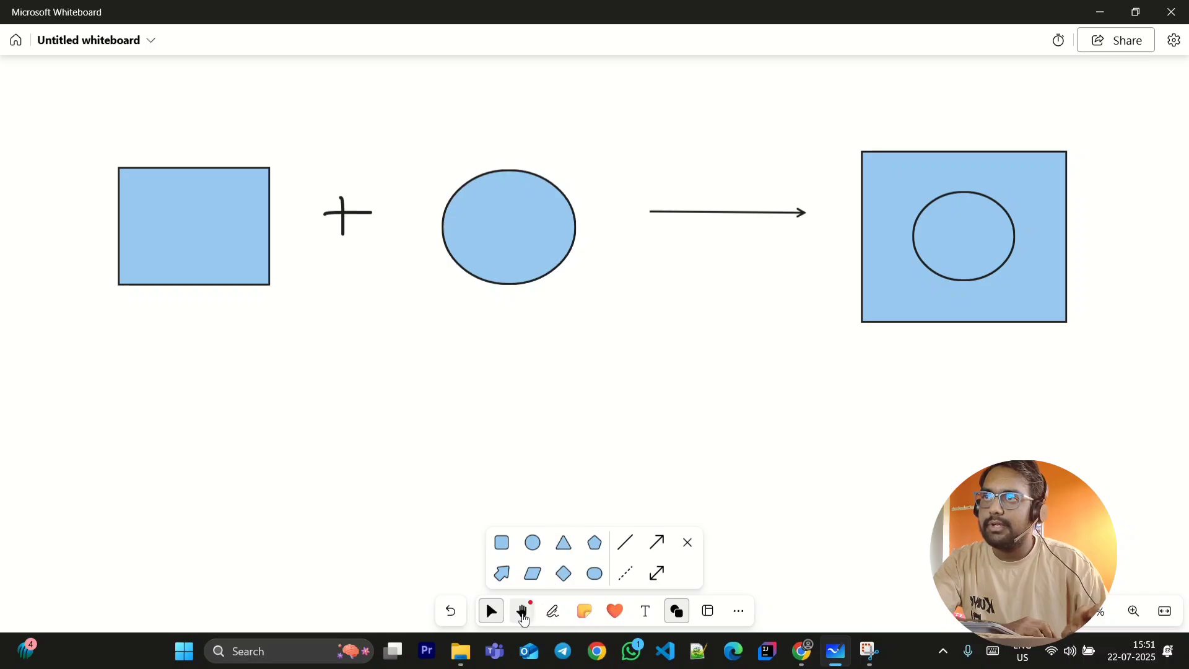
{"action": "left_click_drag", "start_coordinate": [561, 347], "coordinate": [572, 457]}
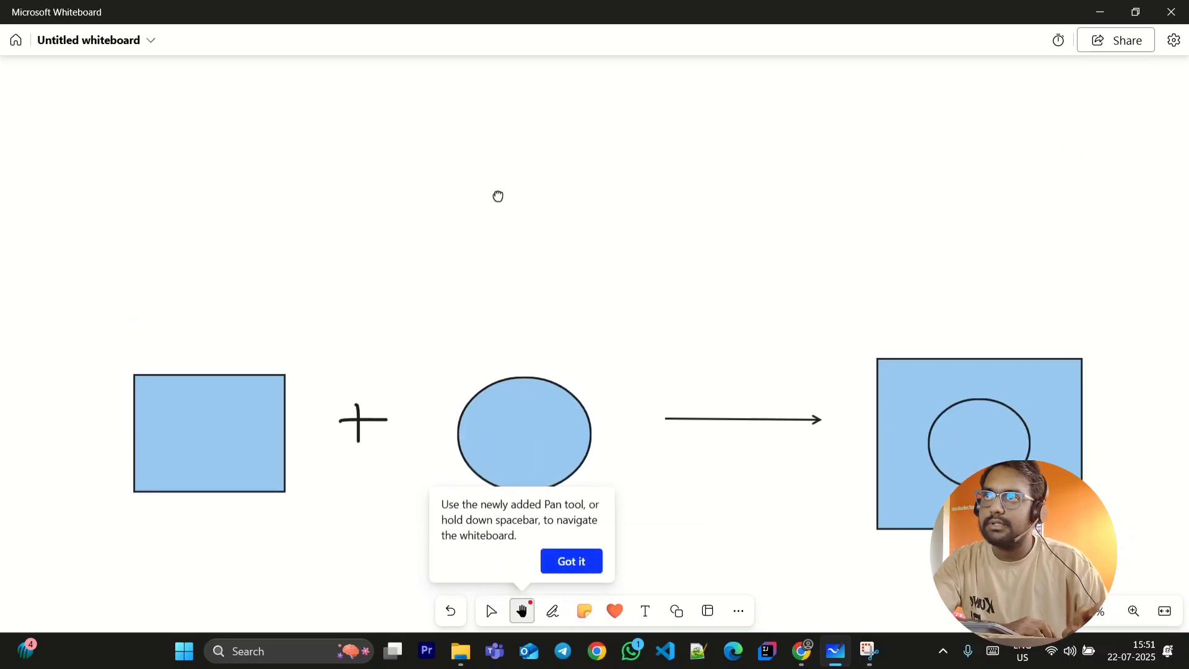
{"action": "left_click_drag", "start_coordinate": [499, 194], "coordinate": [507, 372]}
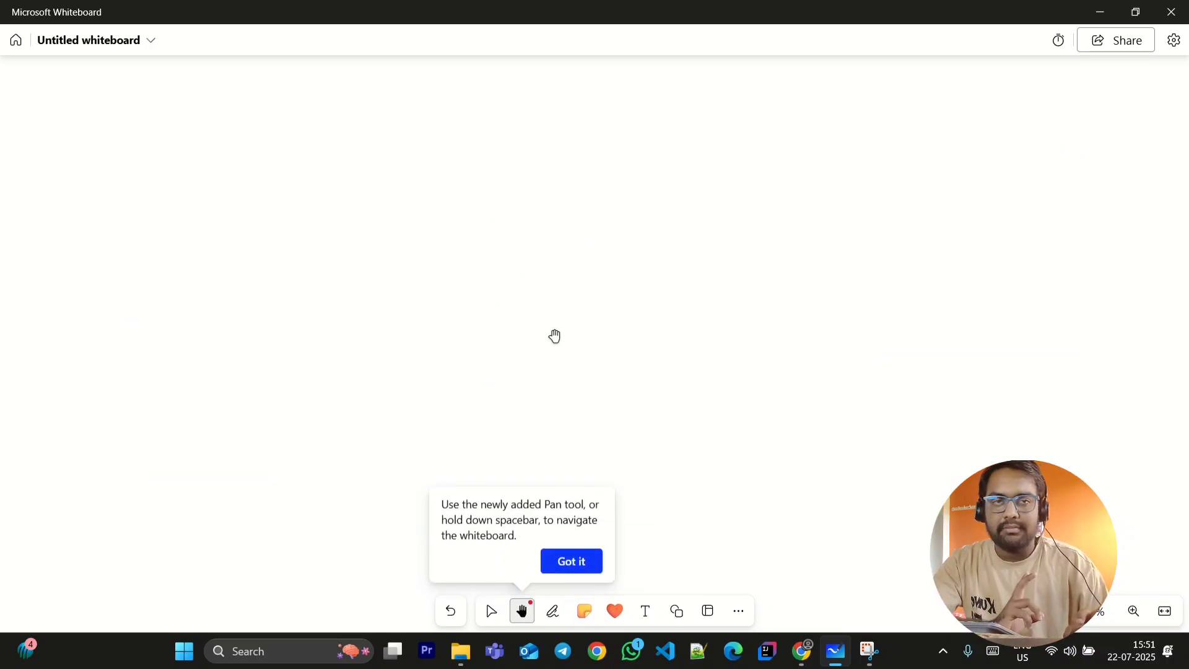
{"action": "left_click", "coordinate": [677, 611]}
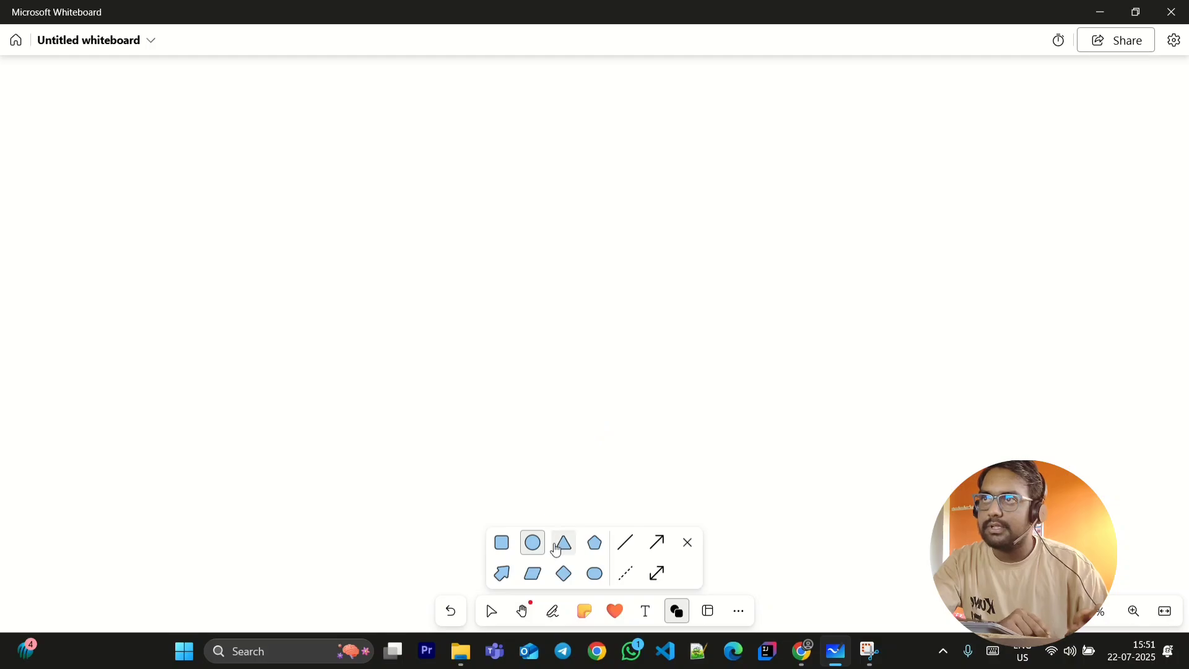
{"action": "mouse_move", "coordinate": [908, 150]}
{"action": "left_mouse_down"}
{"action": "mouse_move", "coordinate": [1078, 328]}
{"action": "mouse_move", "coordinate": [1069, 299]}
{"action": "left_mouse_up"}
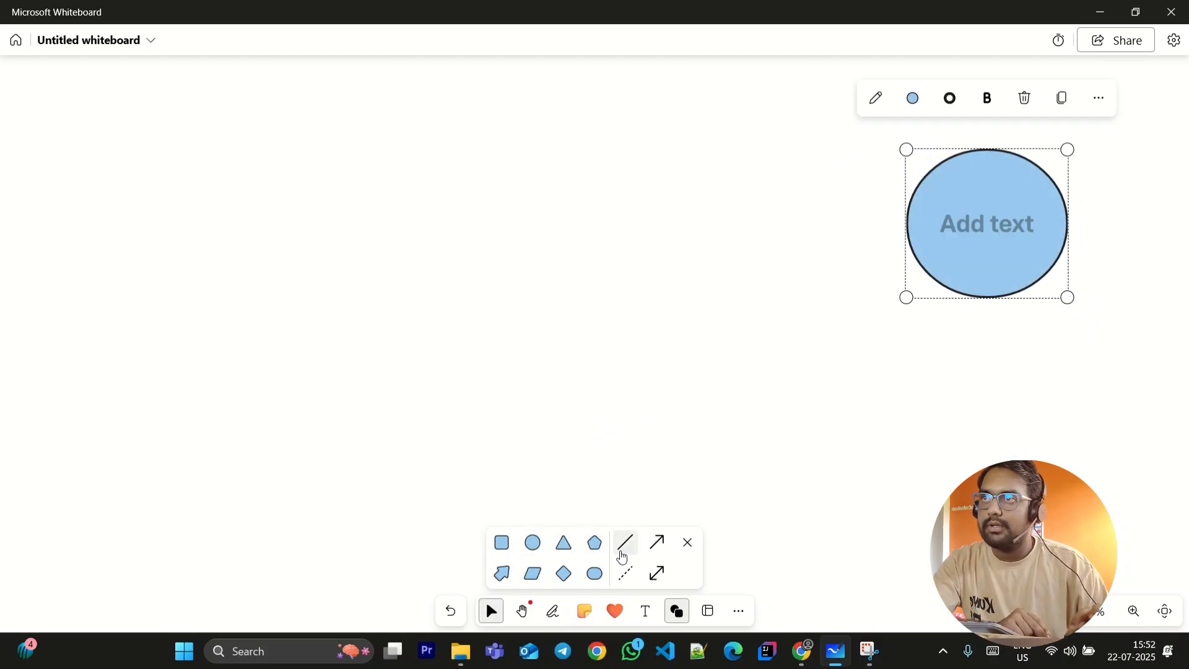
Handwrite "D + V + K +" in black ink as a row on the empty area before the large blue circle.
{"action": "left_click", "coordinate": [552, 610]}
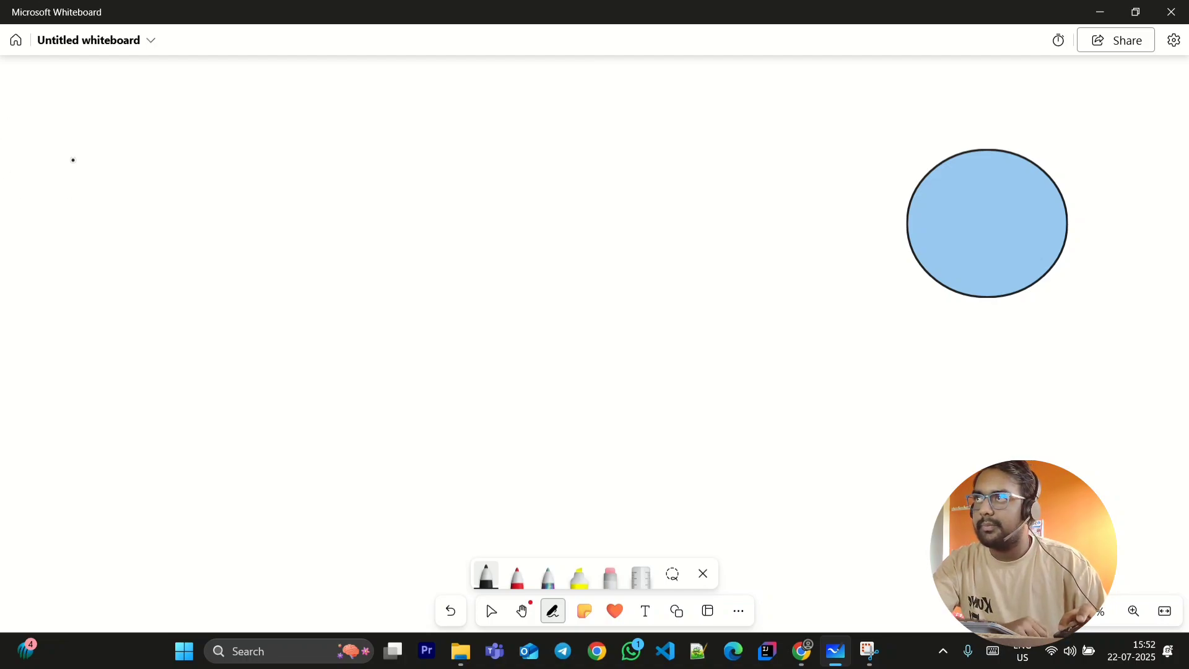
{"action": "left_click_drag", "start_coordinate": [64, 132], "coordinate": [65, 209]}
{"action": "mouse_move", "coordinate": [65, 132]}
{"action": "left_mouse_down"}
{"action": "mouse_move", "coordinate": [105, 160]}
{"action": "mouse_move", "coordinate": [64, 210]}
{"action": "left_mouse_up"}
{"action": "left_click_drag", "start_coordinate": [140, 160], "coordinate": [138, 202]}
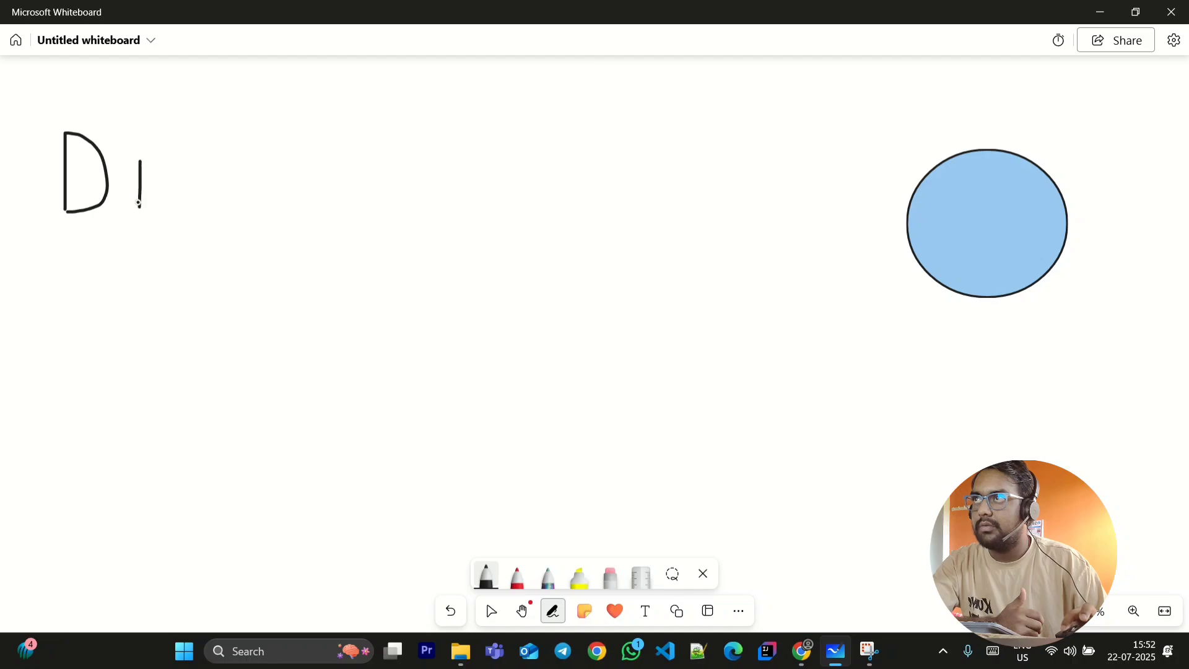
{"action": "mouse_move", "coordinate": [164, 144]}
{"action": "left_mouse_down"}
{"action": "mouse_move", "coordinate": [192, 203]}
{"action": "mouse_move", "coordinate": [239, 158]}
{"action": "mouse_move", "coordinate": [304, 188]}
{"action": "left_mouse_up"}
{"action": "left_click_drag", "start_coordinate": [330, 146], "coordinate": [351, 235]}
{"action": "mouse_move", "coordinate": [382, 167]}
{"action": "left_mouse_down"}
{"action": "mouse_move", "coordinate": [327, 199]}
{"action": "mouse_move", "coordinate": [407, 215]}
{"action": "left_mouse_up"}
{"action": "left_click_drag", "start_coordinate": [429, 173], "coordinate": [432, 236]}
{"action": "left_click_drag", "start_coordinate": [408, 197], "coordinate": [452, 197]}
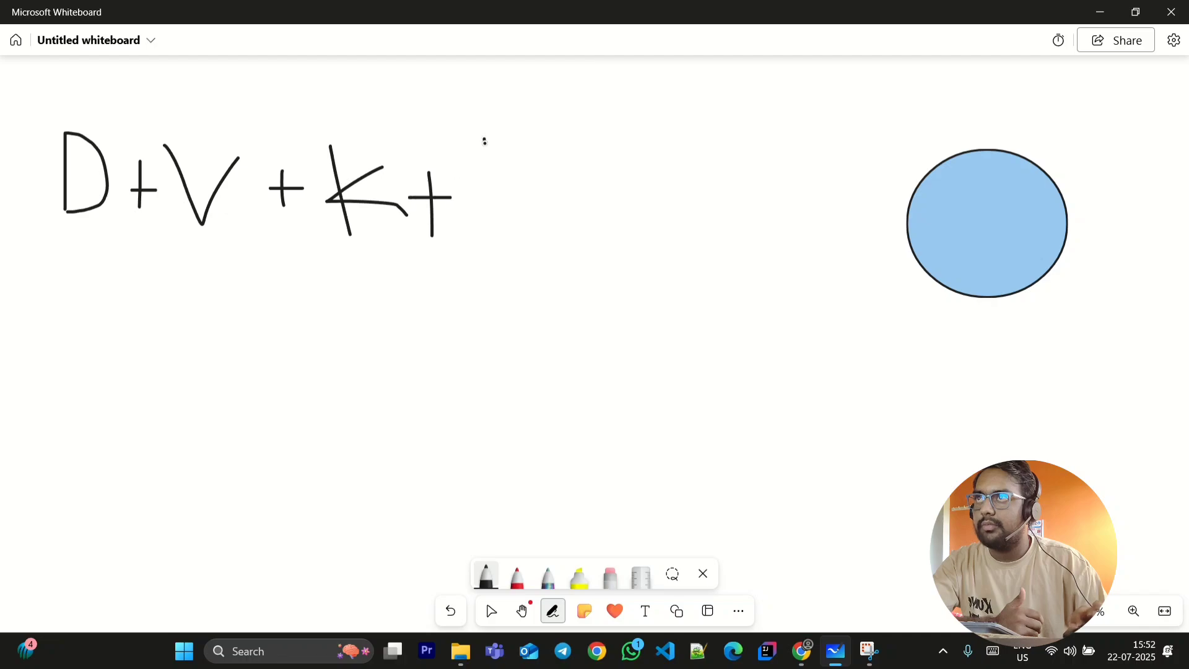
Continue the handwritten row with "T + X + M" and an arrow pointing at the blue circle.
{"action": "mouse_move", "coordinate": [484, 141]}
{"action": "left_mouse_down"}
{"action": "mouse_move", "coordinate": [500, 211]}
{"action": "mouse_move", "coordinate": [517, 140]}
{"action": "mouse_move", "coordinate": [555, 211]}
{"action": "mouse_move", "coordinate": [573, 188]}
{"action": "mouse_move", "coordinate": [658, 223]}
{"action": "left_mouse_up"}
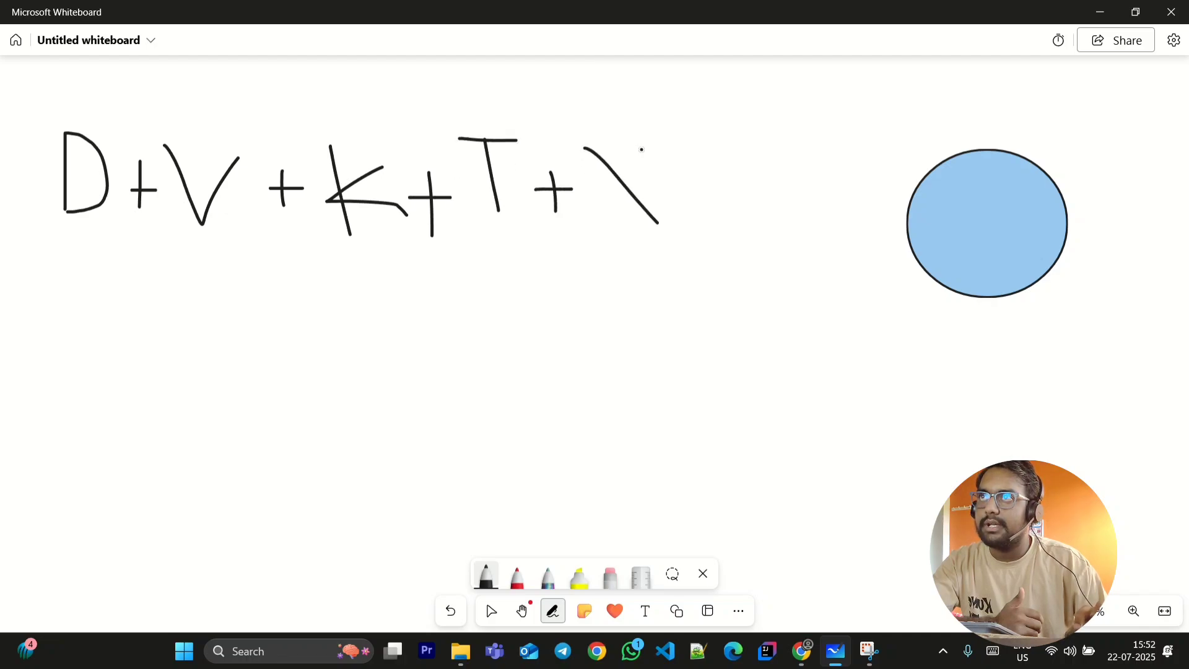
{"action": "left_click_drag", "start_coordinate": [643, 150], "coordinate": [605, 227]}
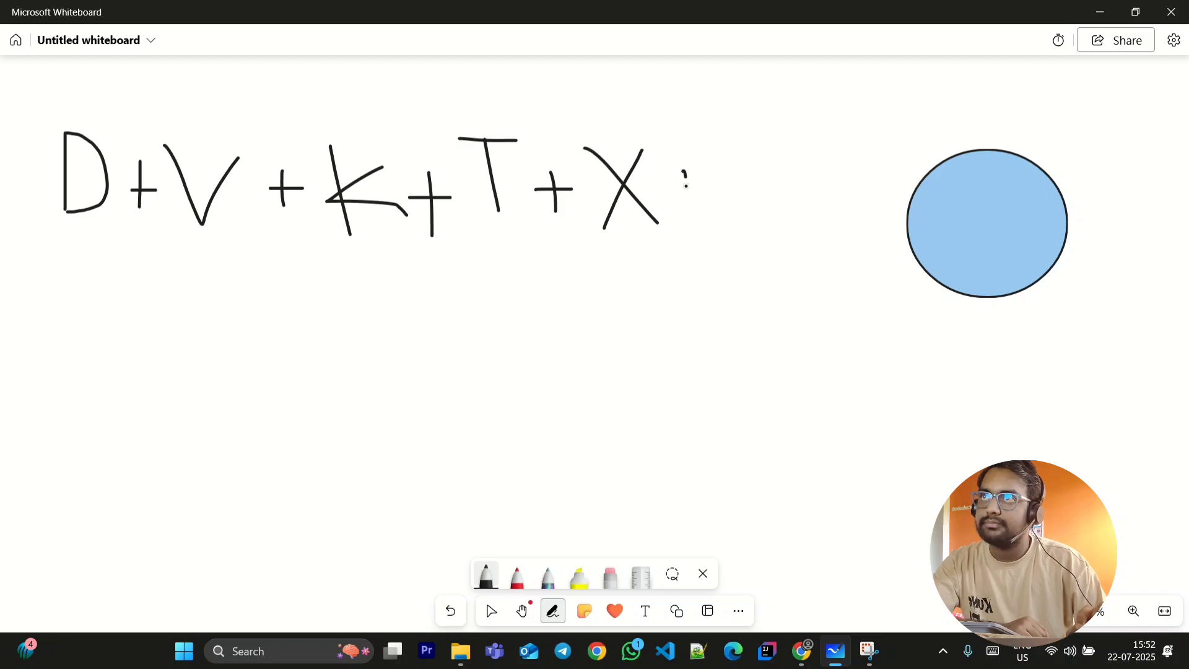
{"action": "mouse_move", "coordinate": [667, 193]}
{"action": "left_mouse_down"}
{"action": "mouse_move", "coordinate": [767, 193]}
{"action": "mouse_move", "coordinate": [801, 234]}
{"action": "mouse_move", "coordinate": [899, 216]}
{"action": "mouse_move", "coordinate": [853, 243]}
{"action": "left_mouse_up"}
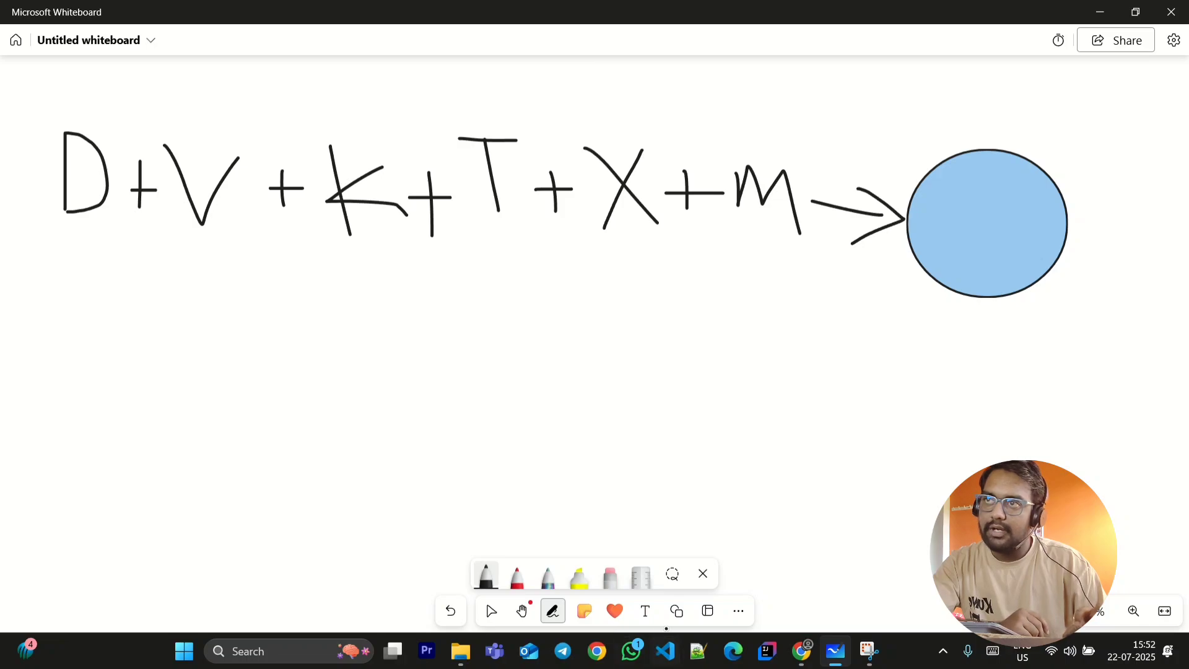
Draw two blue circles in a second row, one beneath the existing circle and one beneath the letter V.
{"action": "left_click", "coordinate": [676, 611]}
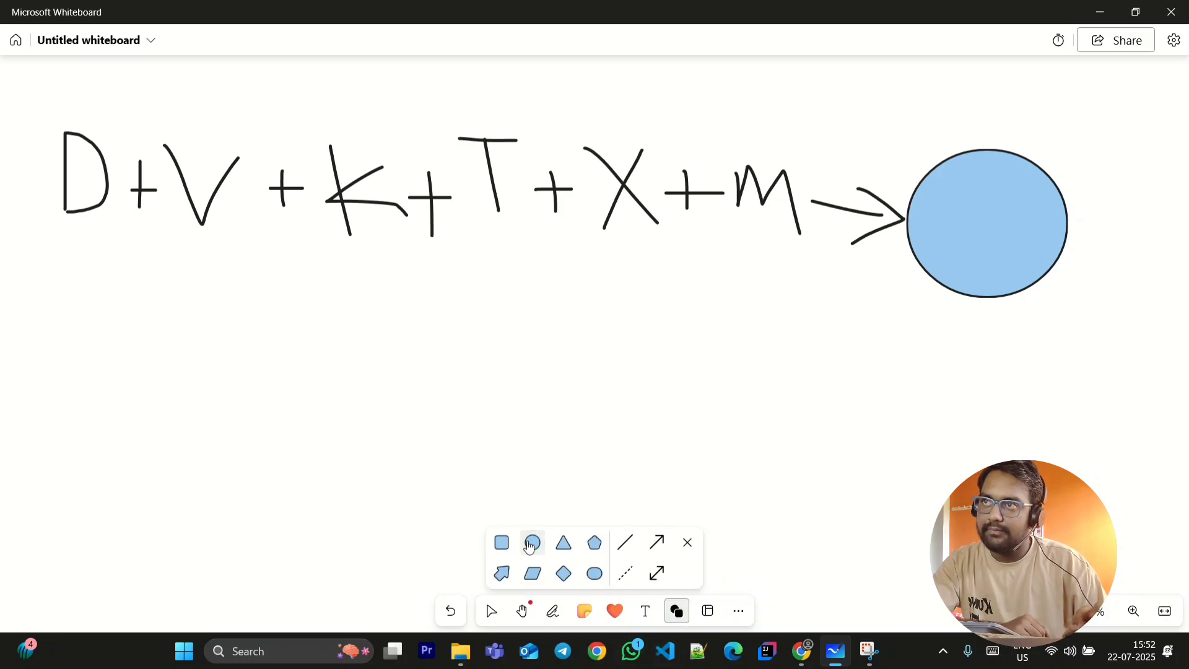
{"action": "left_click_drag", "start_coordinate": [908, 384], "coordinate": [1051, 515]}
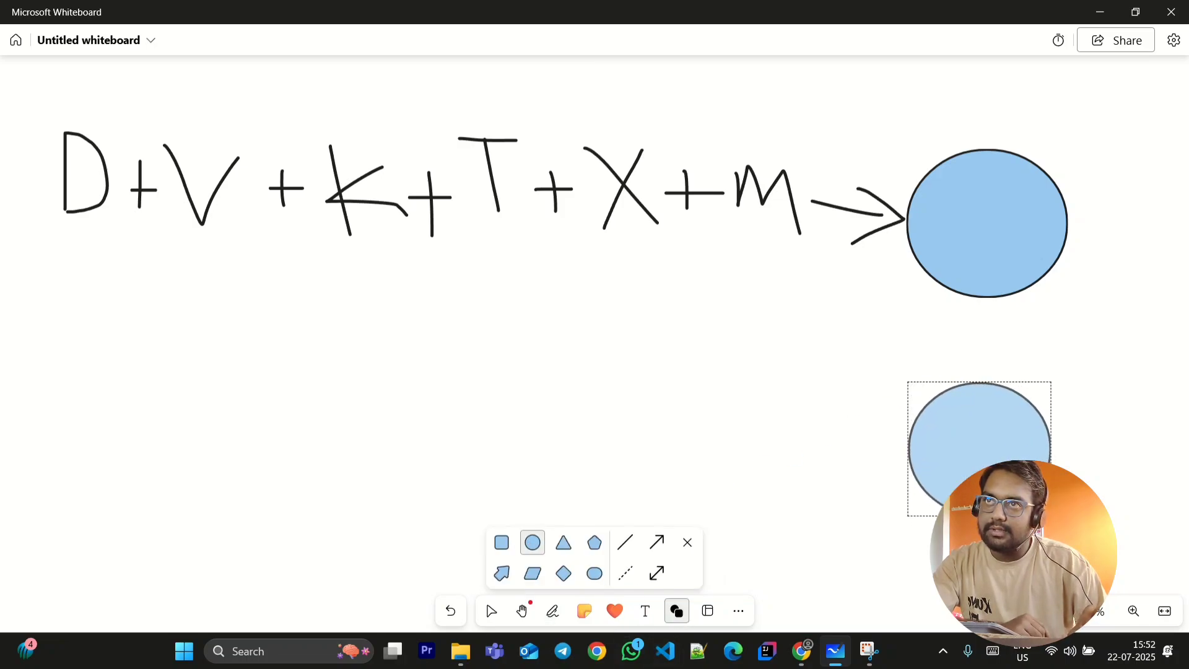
{"action": "left_click", "coordinate": [532, 543]}
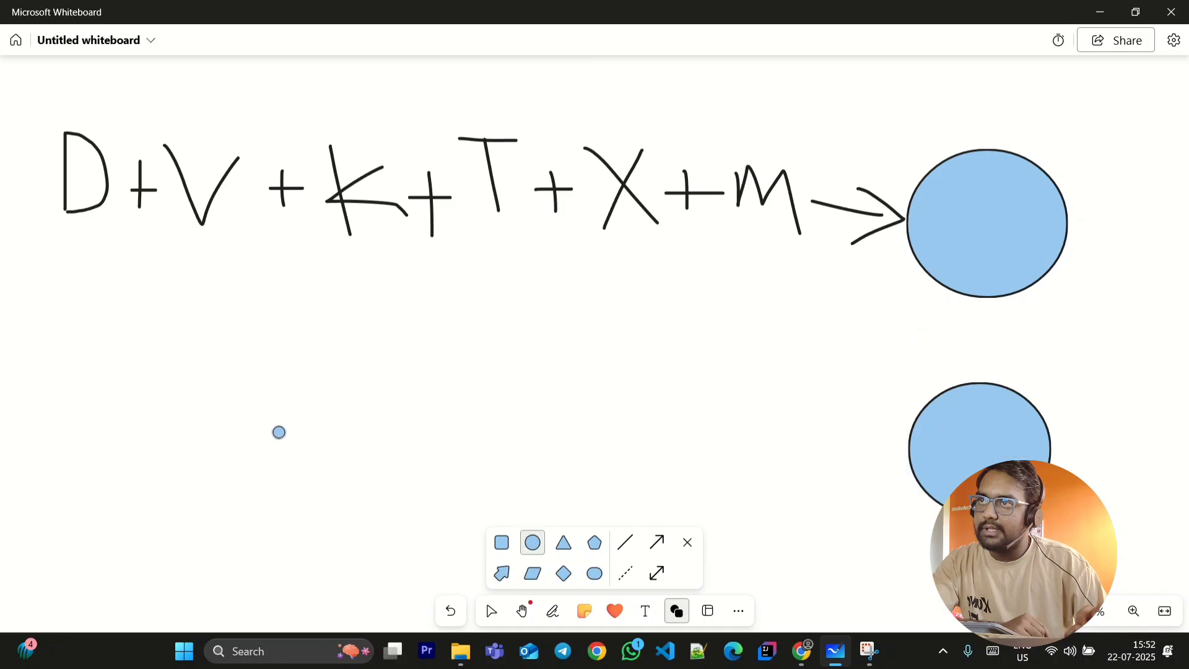
{"action": "left_click_drag", "start_coordinate": [213, 354], "coordinate": [360, 499]}
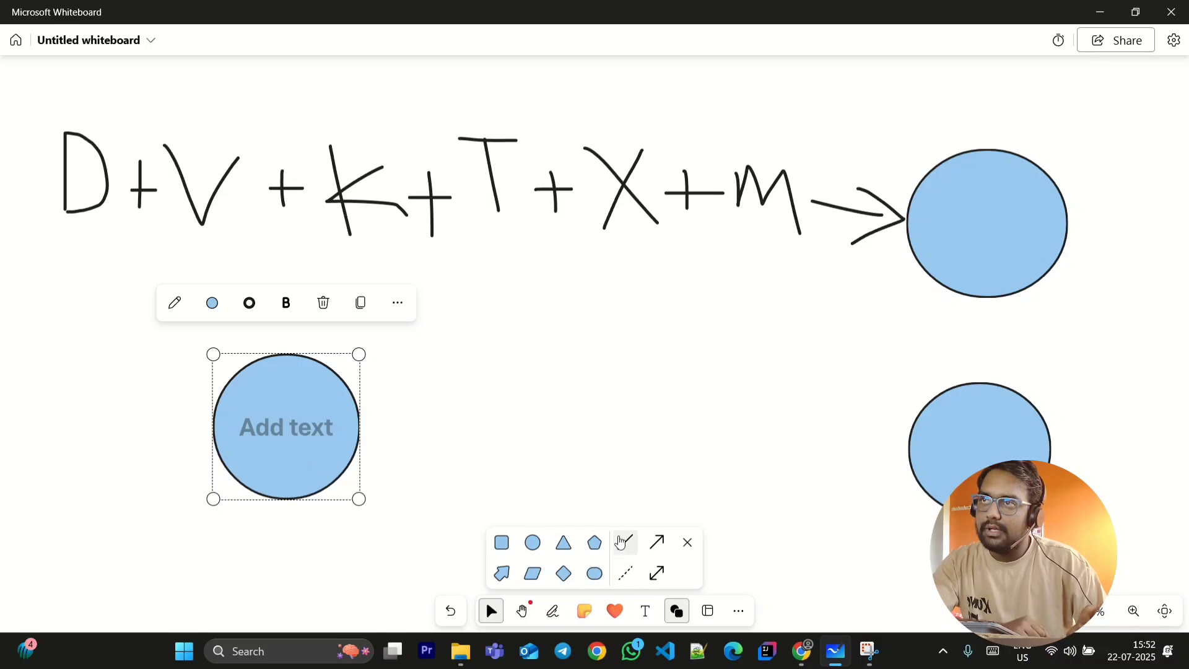
Ink "+ M" and an arrow between the two circles of the lower row.
{"action": "left_click", "coordinate": [552, 611]}
{"action": "mouse_move", "coordinate": [451, 416]}
{"action": "left_mouse_down"}
{"action": "mouse_move", "coordinate": [456, 439]}
{"action": "mouse_move", "coordinate": [481, 434]}
{"action": "left_mouse_up"}
{"action": "left_click_drag", "start_coordinate": [548, 364], "coordinate": [647, 470]}
{"action": "mouse_move", "coordinate": [694, 424]}
{"action": "left_mouse_down"}
{"action": "mouse_move", "coordinate": [682, 423]}
{"action": "mouse_move", "coordinate": [817, 455]}
{"action": "mouse_move", "coordinate": [780, 482]}
{"action": "left_mouse_up"}
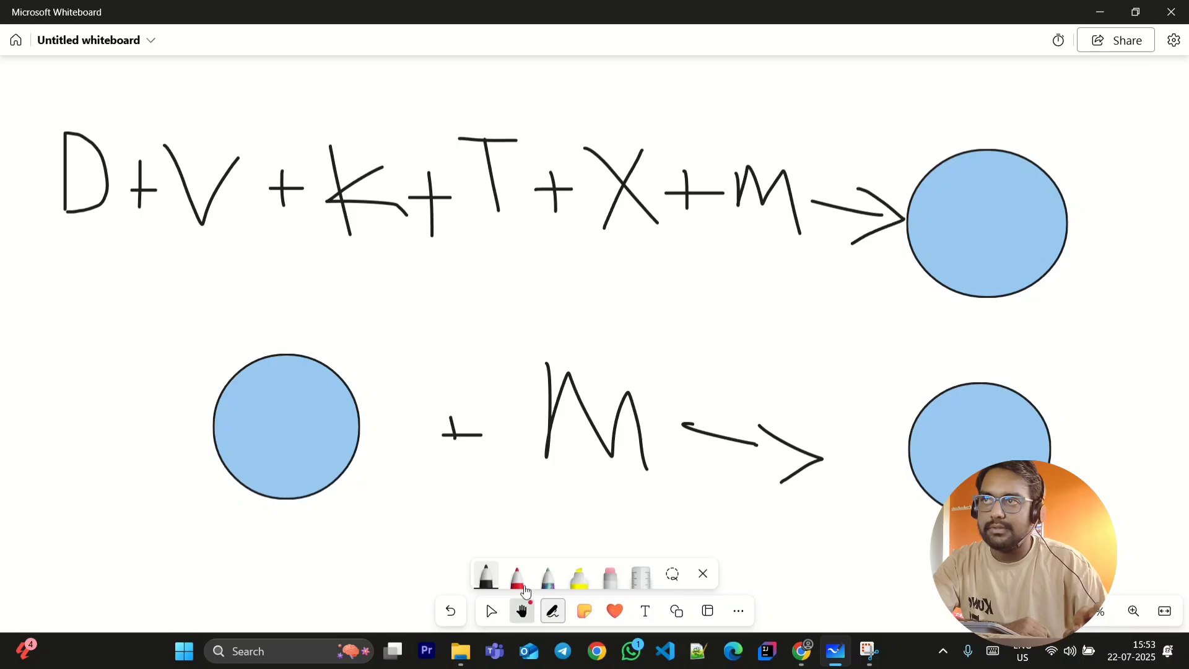
Handwrite "100 S + JDK 17" as the first line on an empty area of the board.
{"action": "left_click", "coordinate": [522, 610]}
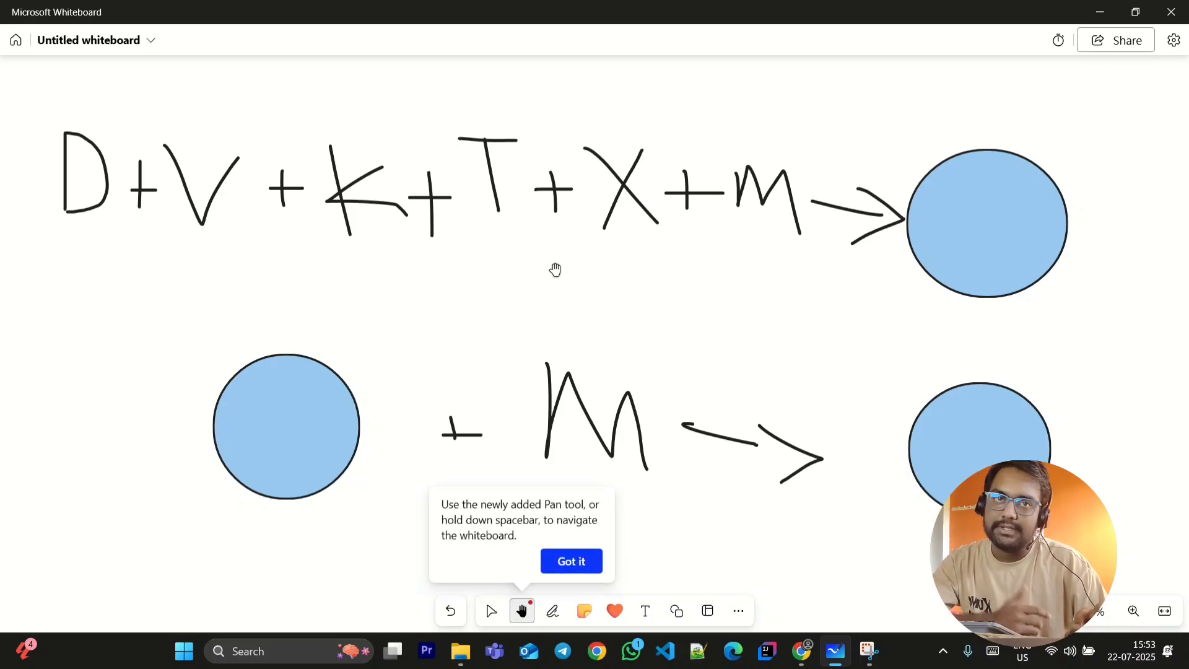
{"action": "left_click_drag", "start_coordinate": [556, 249], "coordinate": [549, 411]}
{"action": "left_click_drag", "start_coordinate": [507, 212], "coordinate": [493, 443]}
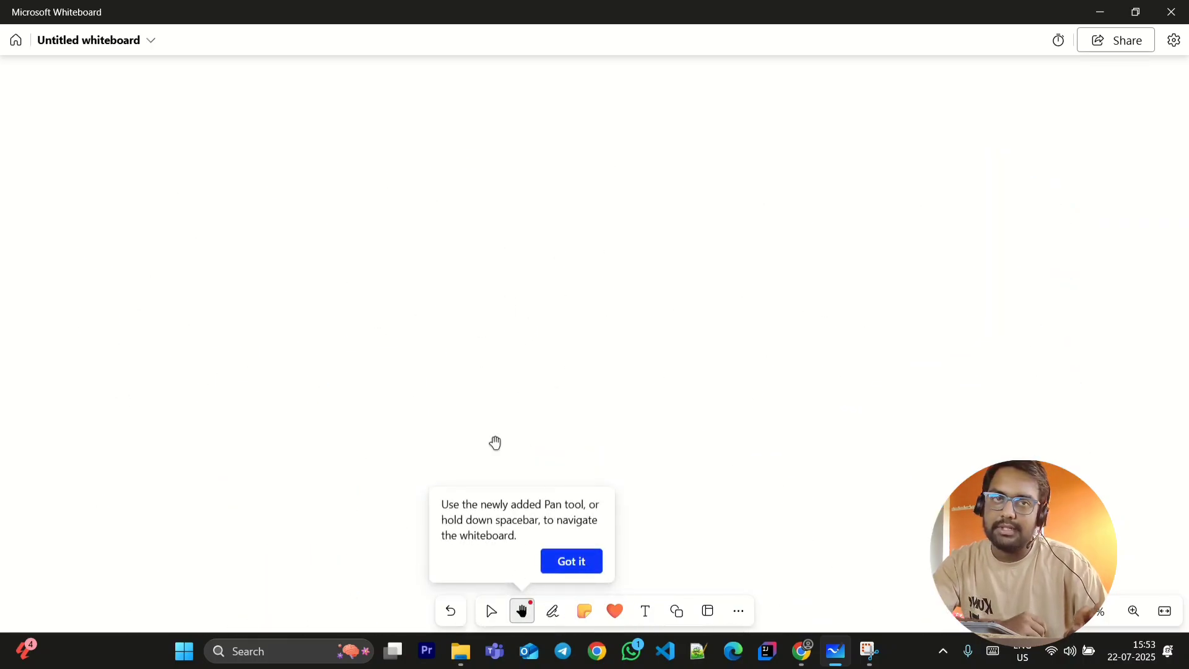
{"action": "left_click", "coordinate": [553, 611]}
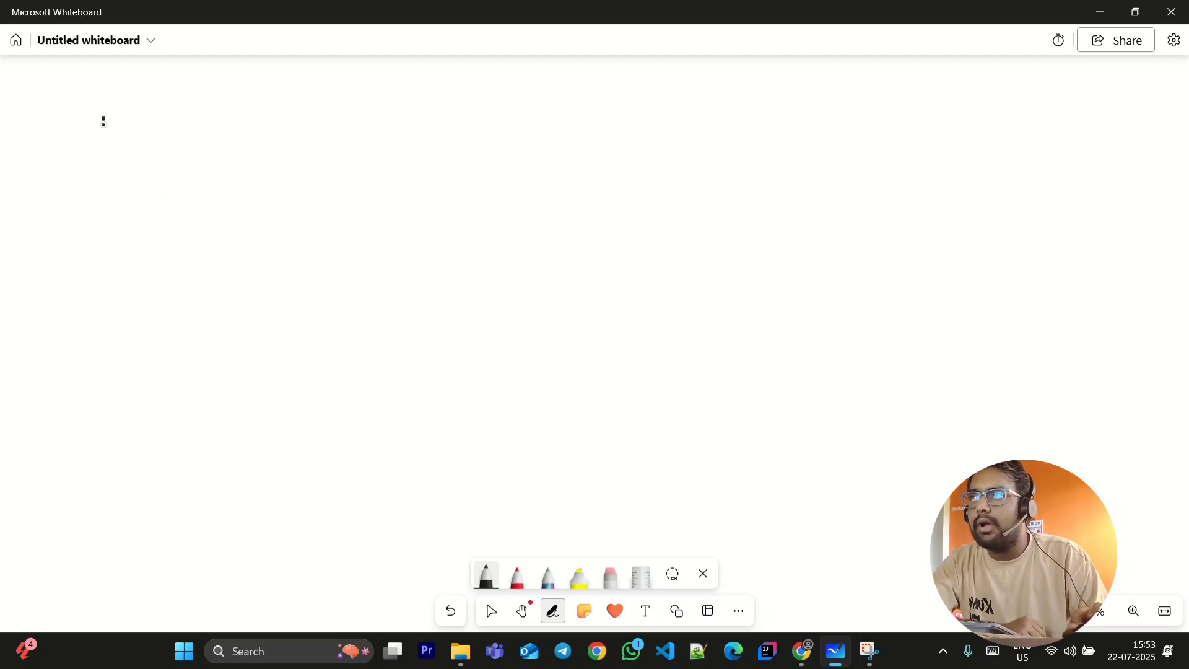
{"action": "mouse_move", "coordinate": [103, 118]}
{"action": "left_mouse_down"}
{"action": "mouse_move", "coordinate": [105, 156]}
{"action": "mouse_move", "coordinate": [139, 128]}
{"action": "mouse_move", "coordinate": [173, 130]}
{"action": "mouse_move", "coordinate": [163, 127]}
{"action": "mouse_move", "coordinate": [218, 132]}
{"action": "mouse_move", "coordinate": [203, 153]}
{"action": "left_mouse_up"}
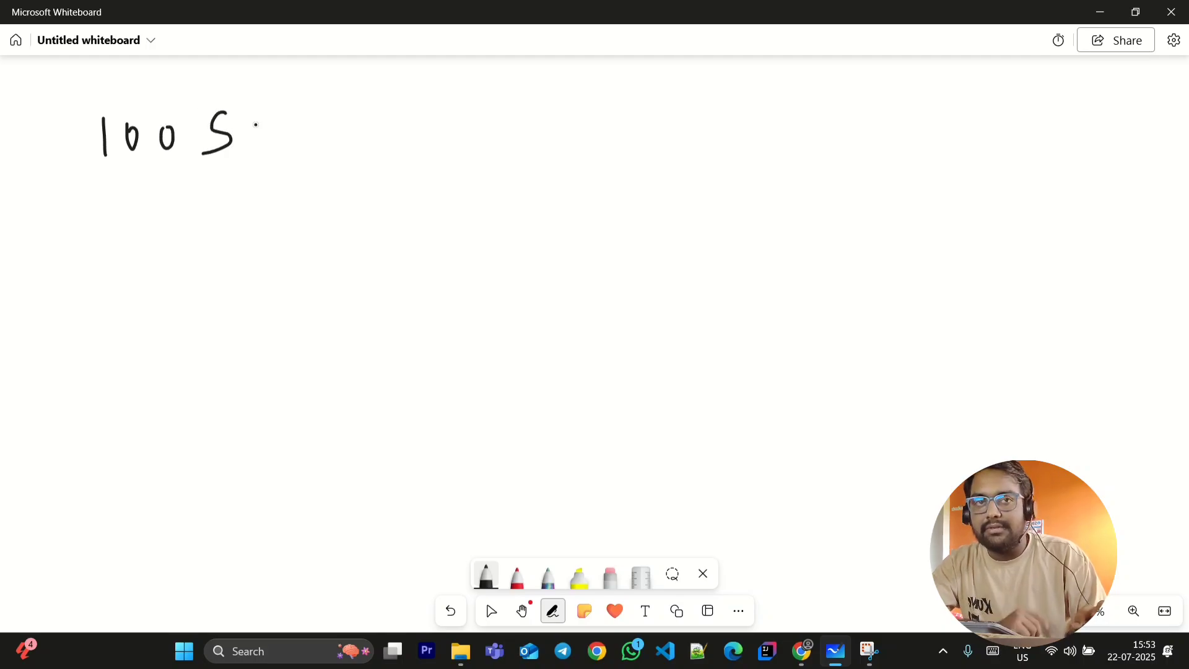
{"action": "mouse_move", "coordinate": [271, 123]}
{"action": "left_mouse_down"}
{"action": "mouse_move", "coordinate": [271, 152]}
{"action": "mouse_move", "coordinate": [283, 134]}
{"action": "mouse_move", "coordinate": [351, 111]}
{"action": "mouse_move", "coordinate": [344, 160]}
{"action": "mouse_move", "coordinate": [322, 158]}
{"action": "left_mouse_up"}
{"action": "left_click_drag", "start_coordinate": [364, 120], "coordinate": [365, 168]}
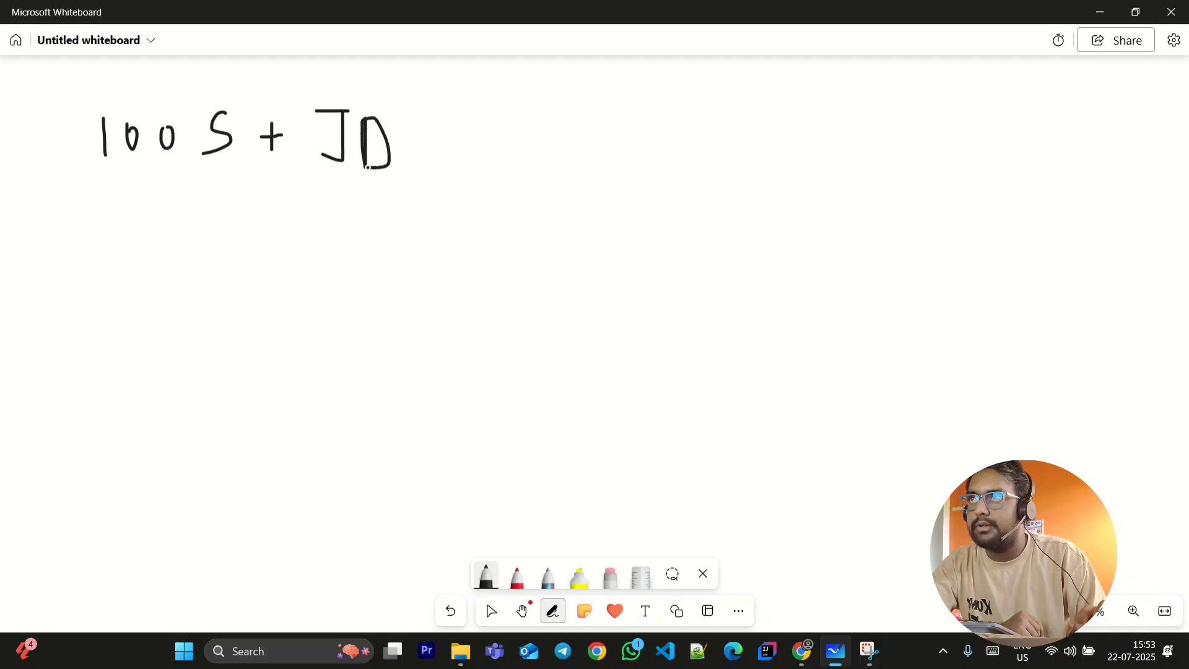
{"action": "left_click_drag", "start_coordinate": [407, 121], "coordinate": [408, 166]}
{"action": "mouse_move", "coordinate": [424, 132]}
{"action": "left_mouse_down"}
{"action": "mouse_move", "coordinate": [391, 164]}
{"action": "mouse_move", "coordinate": [442, 173]}
{"action": "left_mouse_up"}
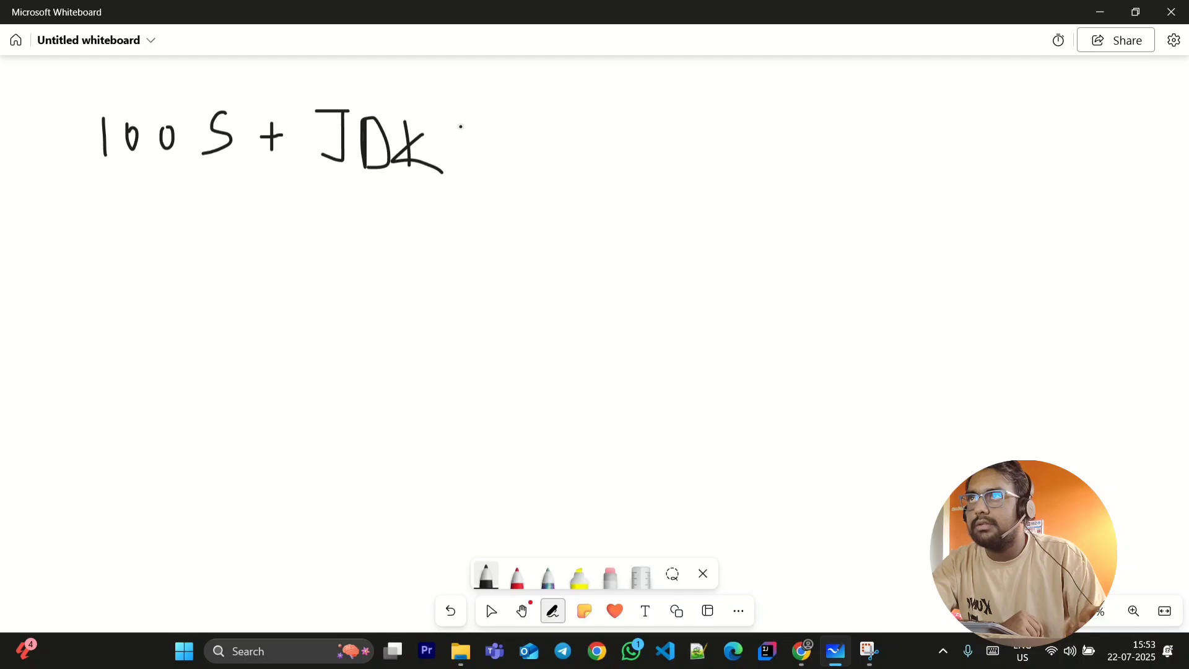
{"action": "mouse_move", "coordinate": [460, 126]}
{"action": "left_mouse_down"}
{"action": "mouse_move", "coordinate": [466, 183]}
{"action": "mouse_move", "coordinate": [493, 177]}
{"action": "mouse_move", "coordinate": [511, 149]}
{"action": "left_mouse_up"}
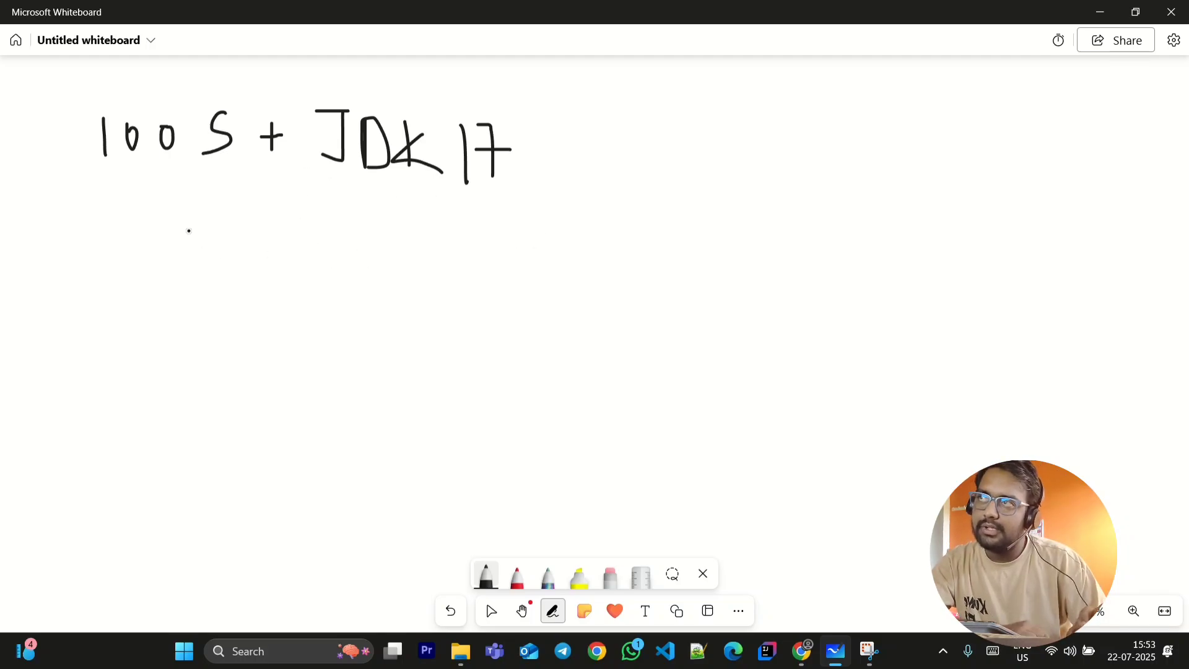
Ink a second row with "1 +", an arrow coming down from JDK 17, and a horizontal arrow leading to a circled 1.
{"action": "left_click_drag", "start_coordinate": [189, 227], "coordinate": [189, 285]}
{"action": "mouse_move", "coordinate": [228, 242]}
{"action": "left_mouse_down"}
{"action": "mouse_move", "coordinate": [234, 266]}
{"action": "mouse_move", "coordinate": [282, 260]}
{"action": "left_mouse_up"}
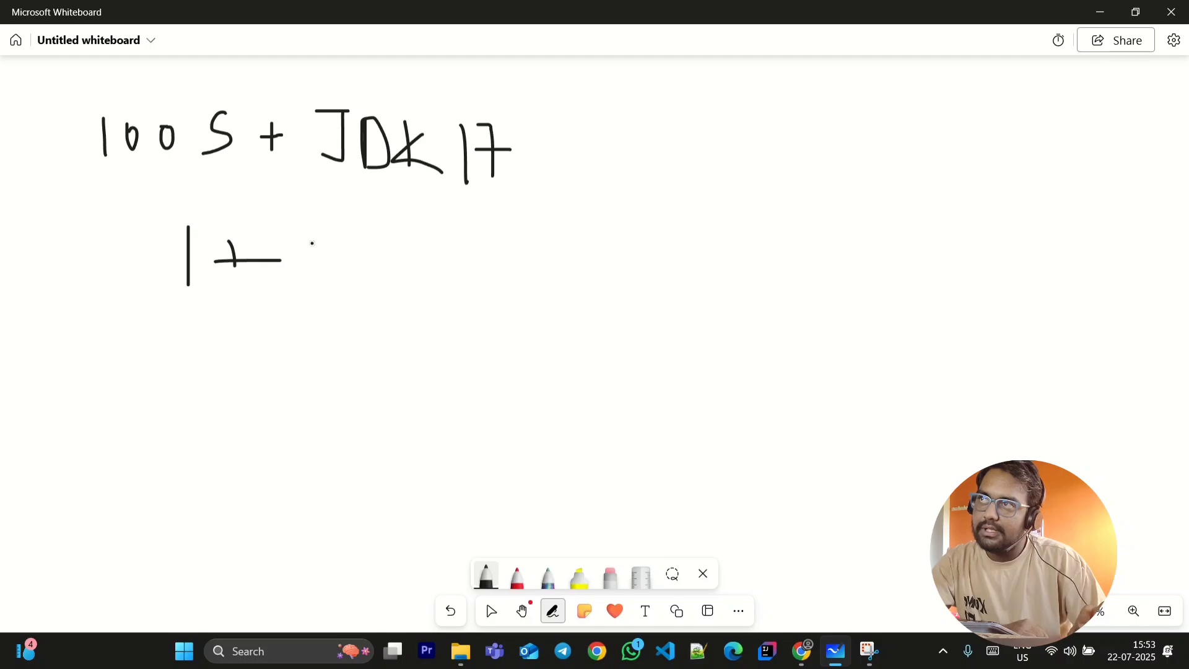
{"action": "left_click_drag", "start_coordinate": [358, 187], "coordinate": [333, 267]}
{"action": "mouse_move", "coordinate": [325, 244]}
{"action": "left_mouse_down"}
{"action": "mouse_move", "coordinate": [333, 267]}
{"action": "mouse_move", "coordinate": [375, 244]}
{"action": "mouse_move", "coordinate": [522, 253]}
{"action": "mouse_move", "coordinate": [506, 271]}
{"action": "left_mouse_up"}
{"action": "left_click_drag", "start_coordinate": [612, 236], "coordinate": [621, 283]}
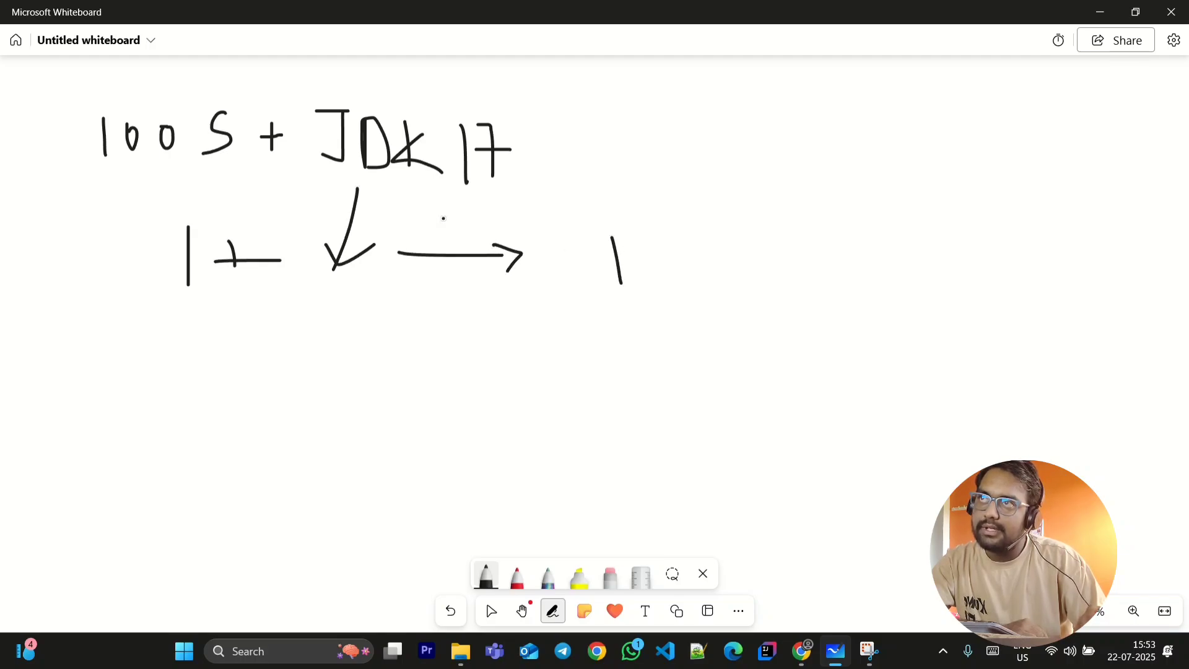
{"action": "mouse_move", "coordinate": [622, 228]}
{"action": "left_mouse_down"}
{"action": "mouse_move", "coordinate": [585, 297]}
{"action": "mouse_move", "coordinate": [633, 239]}
{"action": "mouse_move", "coordinate": [610, 228]}
{"action": "left_mouse_up"}
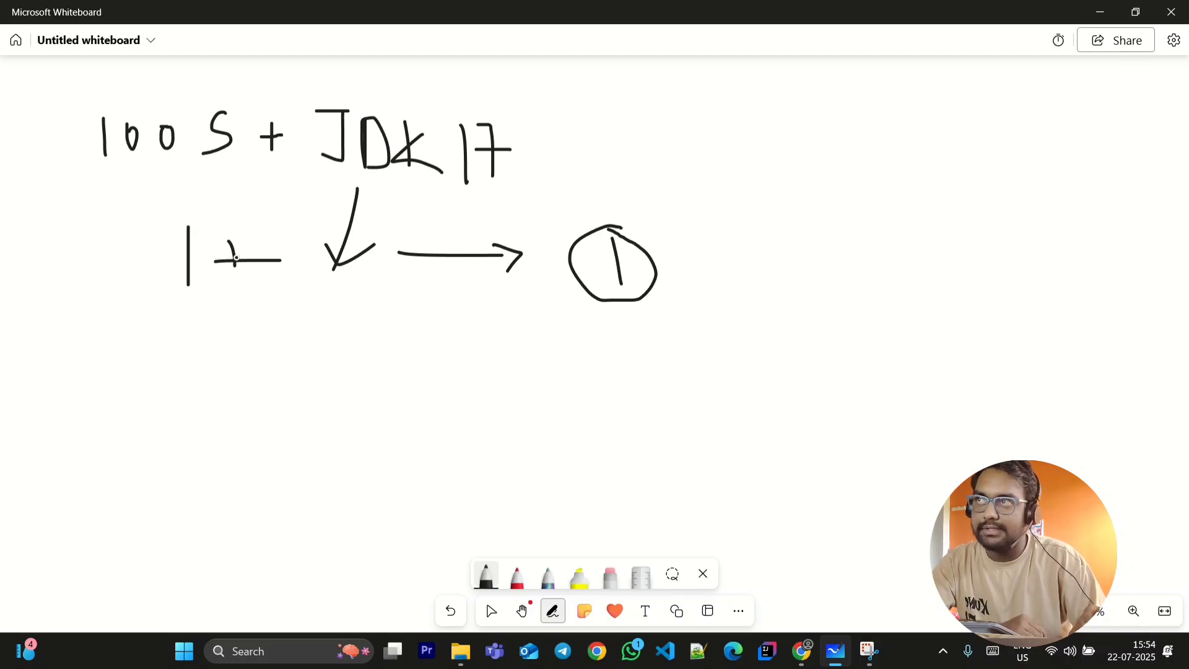
Underline JDK 17 and ink an arrow leading from the circled 1 to the letters "CI".
{"action": "left_click_drag", "start_coordinate": [236, 257], "coordinate": [239, 279]}
{"action": "left_click_drag", "start_coordinate": [317, 178], "coordinate": [503, 178]}
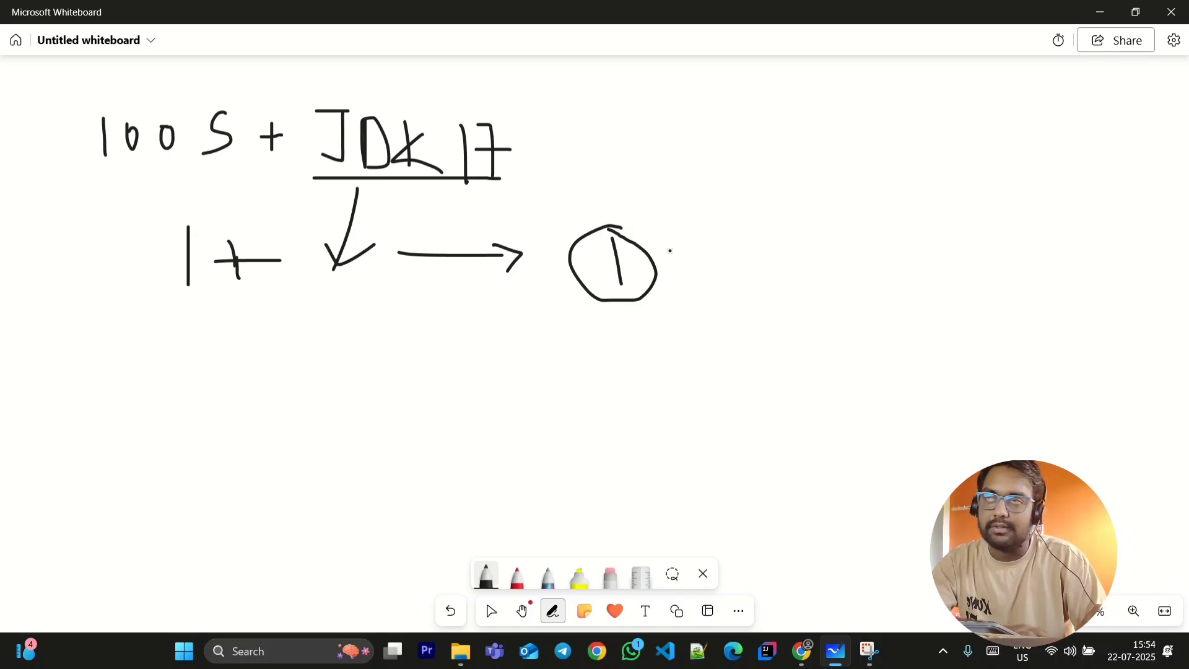
{"action": "mouse_move", "coordinate": [691, 253]}
{"action": "left_mouse_down"}
{"action": "mouse_move", "coordinate": [769, 248]}
{"action": "mouse_move", "coordinate": [772, 276]}
{"action": "left_mouse_up"}
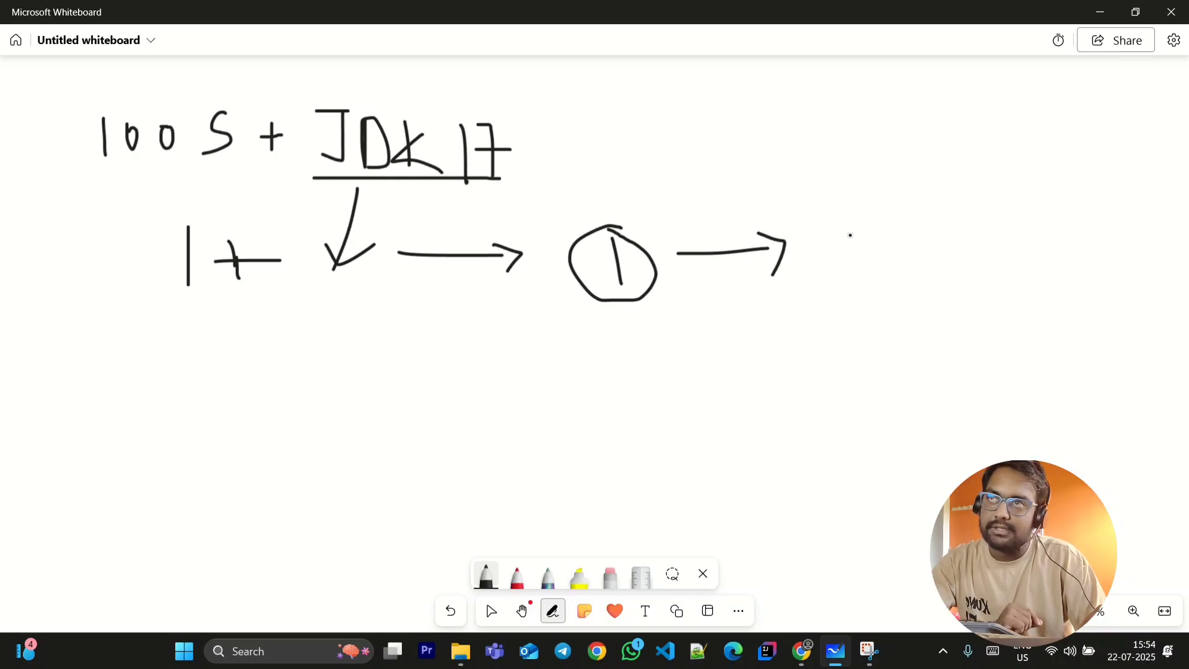
{"action": "mouse_move", "coordinate": [857, 222]}
{"action": "left_mouse_down"}
{"action": "mouse_move", "coordinate": [846, 265]}
{"action": "mouse_move", "coordinate": [898, 278]}
{"action": "left_mouse_up"}
{"action": "left_click_drag", "start_coordinate": [932, 220], "coordinate": [949, 270]}
{"action": "left_click_drag", "start_coordinate": [896, 221], "coordinate": [963, 218]}
{"action": "left_click_drag", "start_coordinate": [924, 274], "coordinate": [991, 276]}
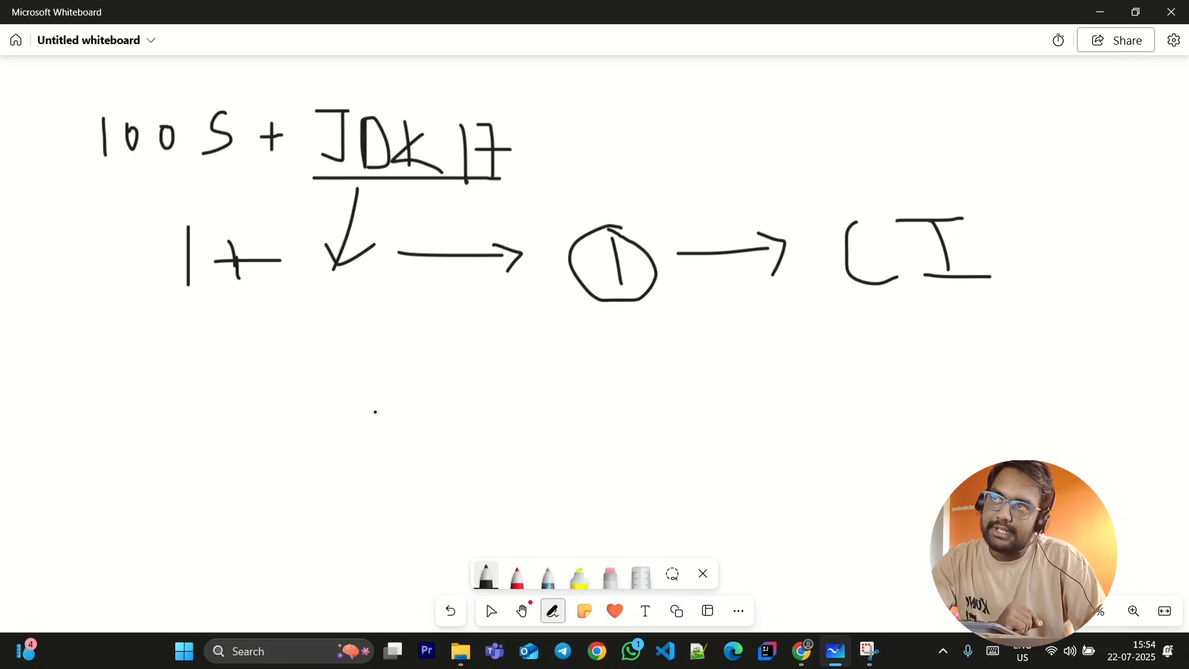
Handwrite "99 +" in a third row and ink a curved arrow from CI down to the spot beside it.
{"action": "mouse_move", "coordinate": [235, 371]}
{"action": "left_mouse_down"}
{"action": "mouse_move", "coordinate": [250, 372]}
{"action": "mouse_move", "coordinate": [263, 416]}
{"action": "left_mouse_up"}
{"action": "mouse_move", "coordinate": [278, 376]}
{"action": "left_mouse_down"}
{"action": "mouse_move", "coordinate": [291, 379]}
{"action": "mouse_move", "coordinate": [304, 429]}
{"action": "left_mouse_up"}
{"action": "mouse_move", "coordinate": [371, 368]}
{"action": "left_mouse_down"}
{"action": "mouse_move", "coordinate": [377, 419]}
{"action": "mouse_move", "coordinate": [394, 383]}
{"action": "left_mouse_up"}
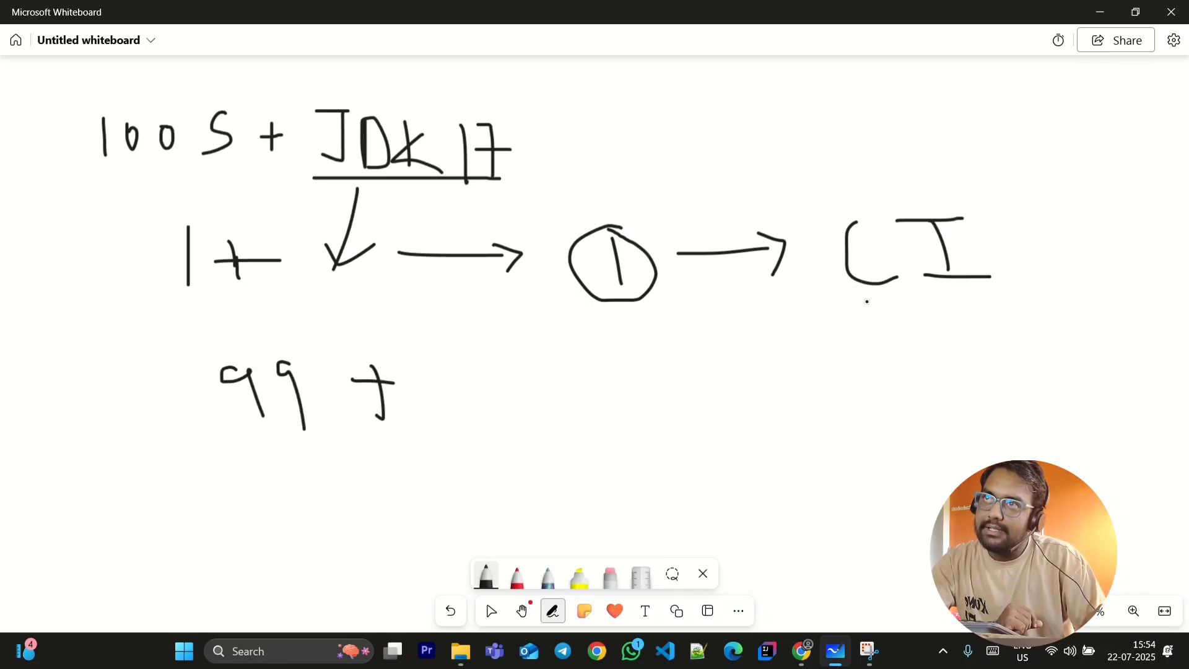
{"action": "mouse_move", "coordinate": [867, 302]}
{"action": "left_mouse_down"}
{"action": "mouse_move", "coordinate": [774, 339]}
{"action": "mouse_move", "coordinate": [519, 358]}
{"action": "mouse_move", "coordinate": [505, 397]}
{"action": "mouse_move", "coordinate": [517, 409]}
{"action": "mouse_move", "coordinate": [528, 388]}
{"action": "left_mouse_up"}
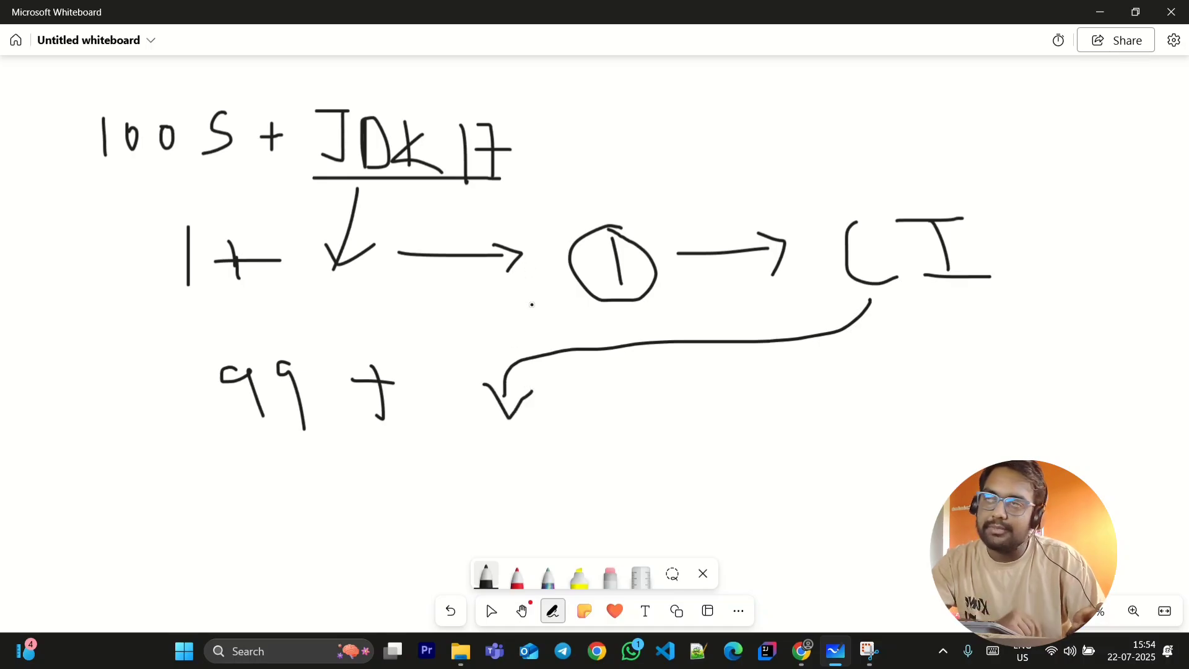
Complete the third row with an arrow leading to a circled 99, and draw a ring around CI above.
{"action": "mouse_move", "coordinate": [624, 405]}
{"action": "left_mouse_down"}
{"action": "mouse_move", "coordinate": [782, 405]}
{"action": "mouse_move", "coordinate": [784, 426]}
{"action": "left_mouse_up"}
{"action": "mouse_move", "coordinate": [913, 378]}
{"action": "left_mouse_down"}
{"action": "mouse_move", "coordinate": [893, 387]}
{"action": "mouse_move", "coordinate": [914, 426]}
{"action": "left_mouse_up"}
{"action": "mouse_move", "coordinate": [962, 379]}
{"action": "left_mouse_down"}
{"action": "mouse_move", "coordinate": [941, 381]}
{"action": "mouse_move", "coordinate": [961, 396]}
{"action": "mouse_move", "coordinate": [963, 424]}
{"action": "left_mouse_up"}
{"action": "mouse_move", "coordinate": [961, 363]}
{"action": "left_mouse_down"}
{"action": "mouse_move", "coordinate": [860, 368]}
{"action": "mouse_move", "coordinate": [921, 449]}
{"action": "mouse_move", "coordinate": [994, 396]}
{"action": "mouse_move", "coordinate": [946, 364]}
{"action": "left_mouse_up"}
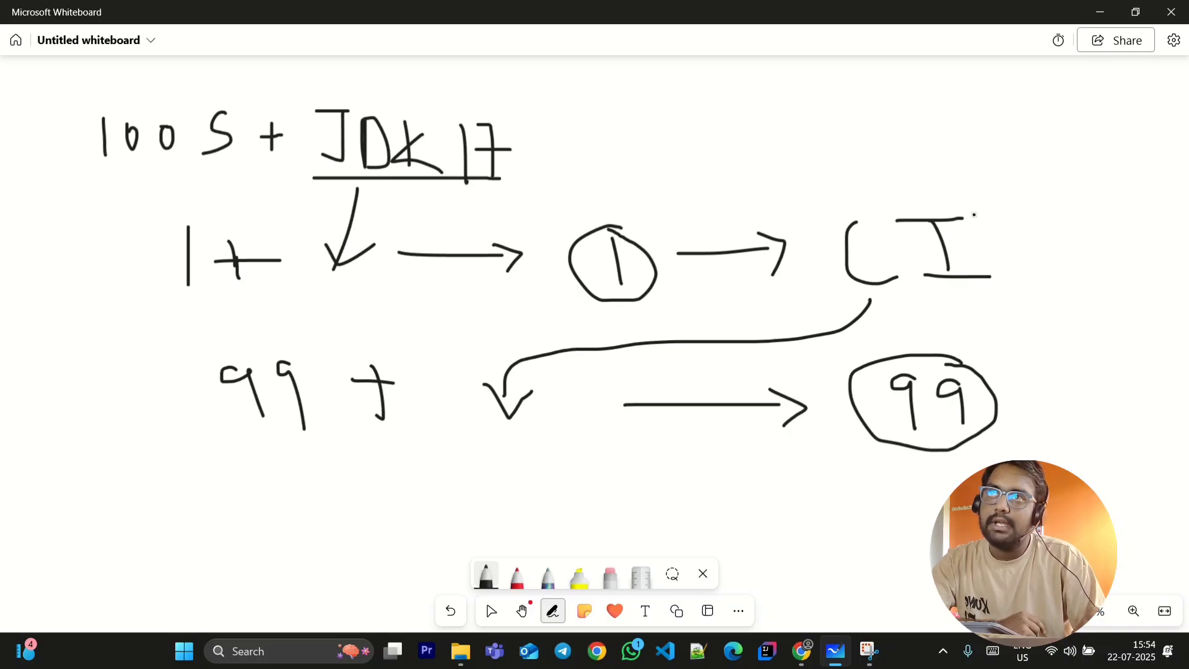
{"action": "mouse_move", "coordinate": [960, 205]}
{"action": "left_mouse_down"}
{"action": "mouse_move", "coordinate": [888, 201]}
{"action": "mouse_move", "coordinate": [844, 253]}
{"action": "mouse_move", "coordinate": [959, 304]}
{"action": "mouse_move", "coordinate": [985, 212]}
{"action": "mouse_move", "coordinate": [915, 198]}
{"action": "left_mouse_up"}
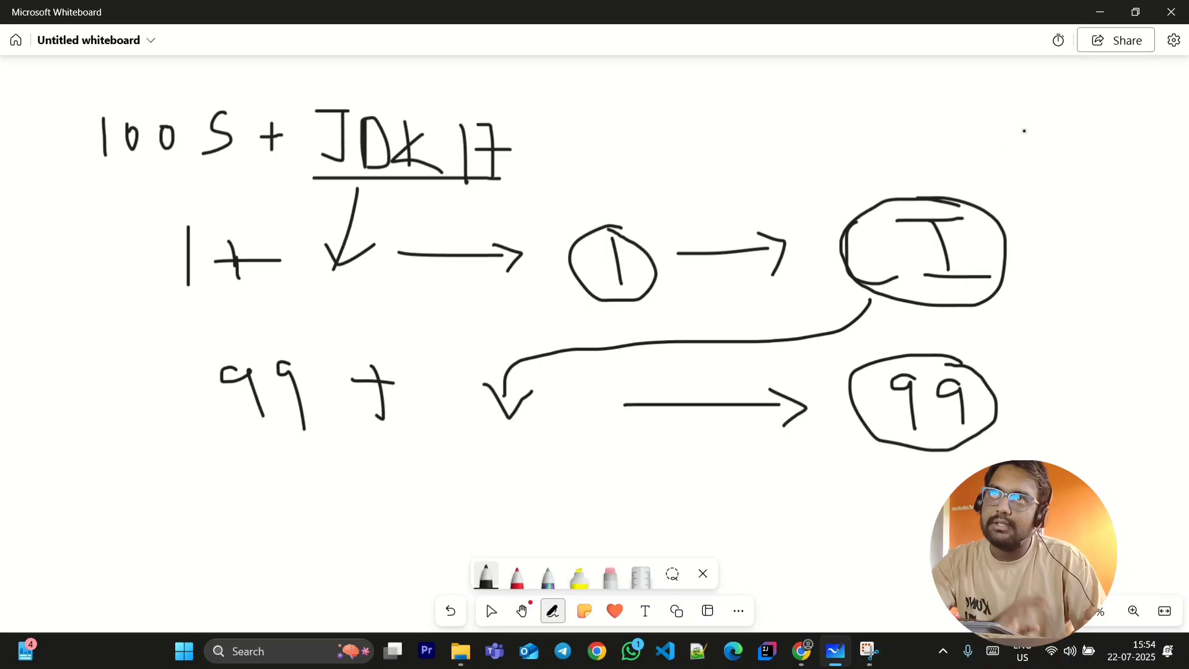
Switch to the linux-vm page in the Azure portal, check the notifications, and open the VM's Connect page.
{"action": "left_click", "coordinate": [1100, 14]}
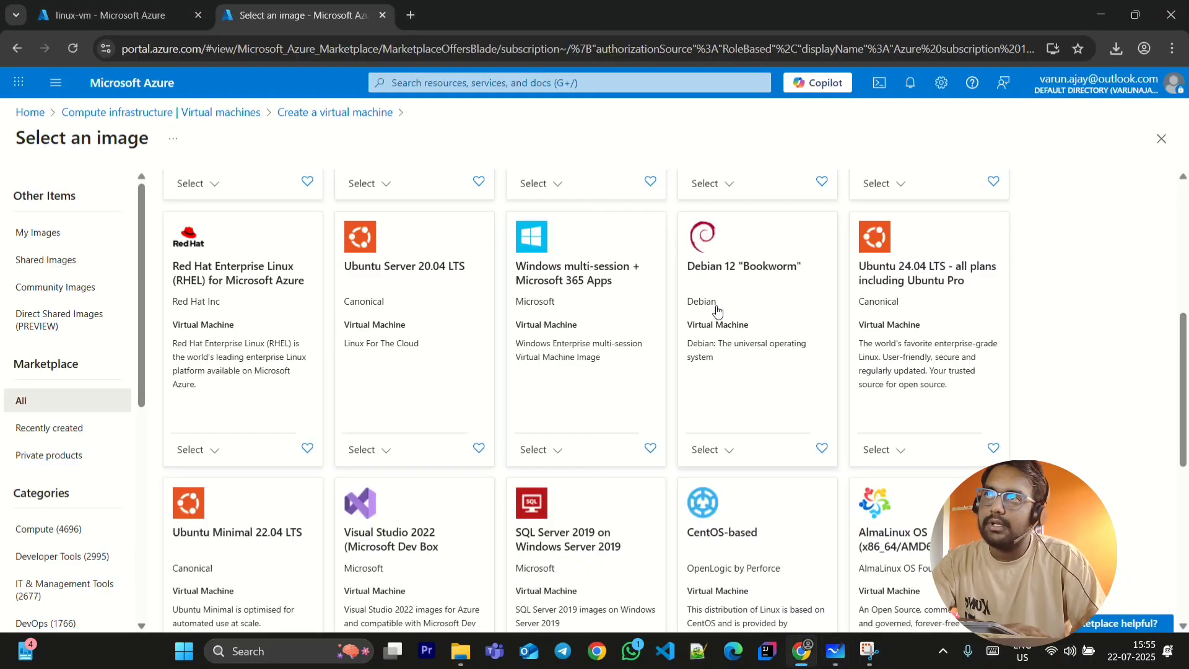
{"action": "left_click", "coordinate": [155, 25]}
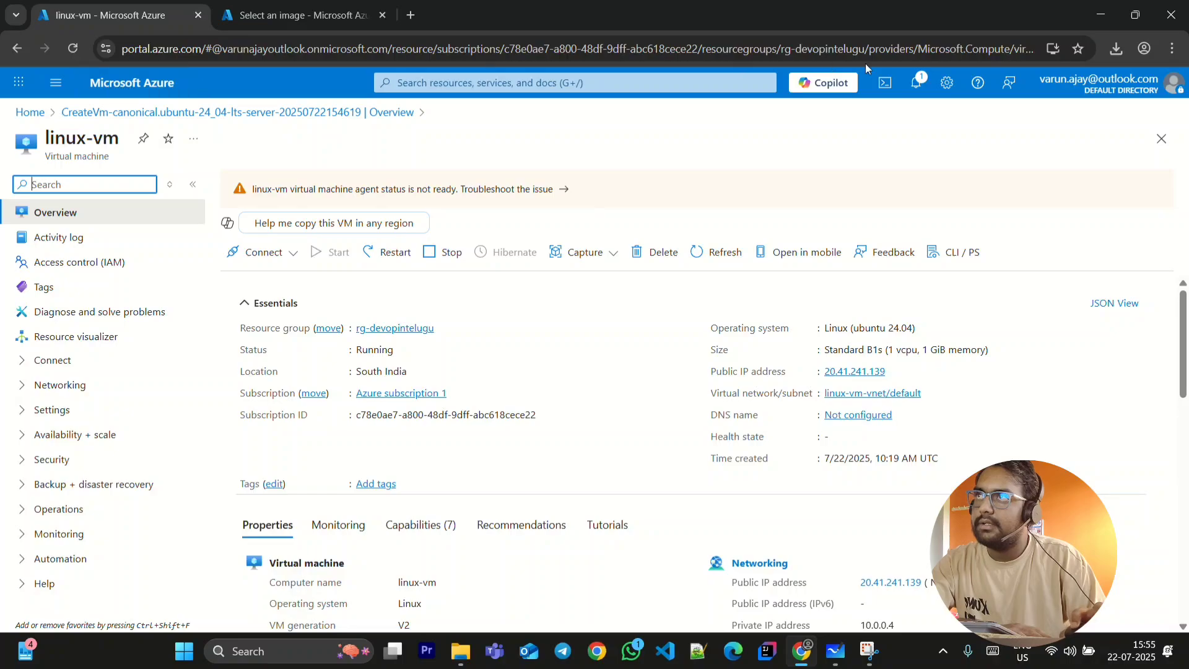
{"action": "left_click", "coordinate": [917, 83]}
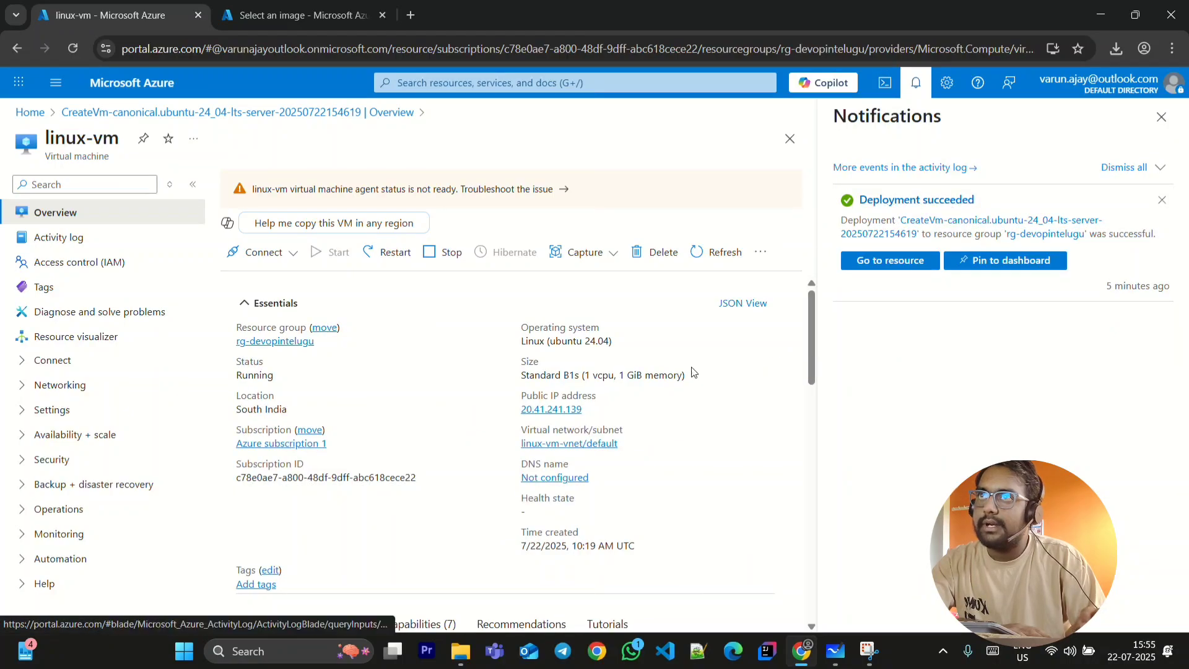
{"action": "left_click", "coordinate": [292, 254]}
{"action": "left_click", "coordinate": [272, 279]}
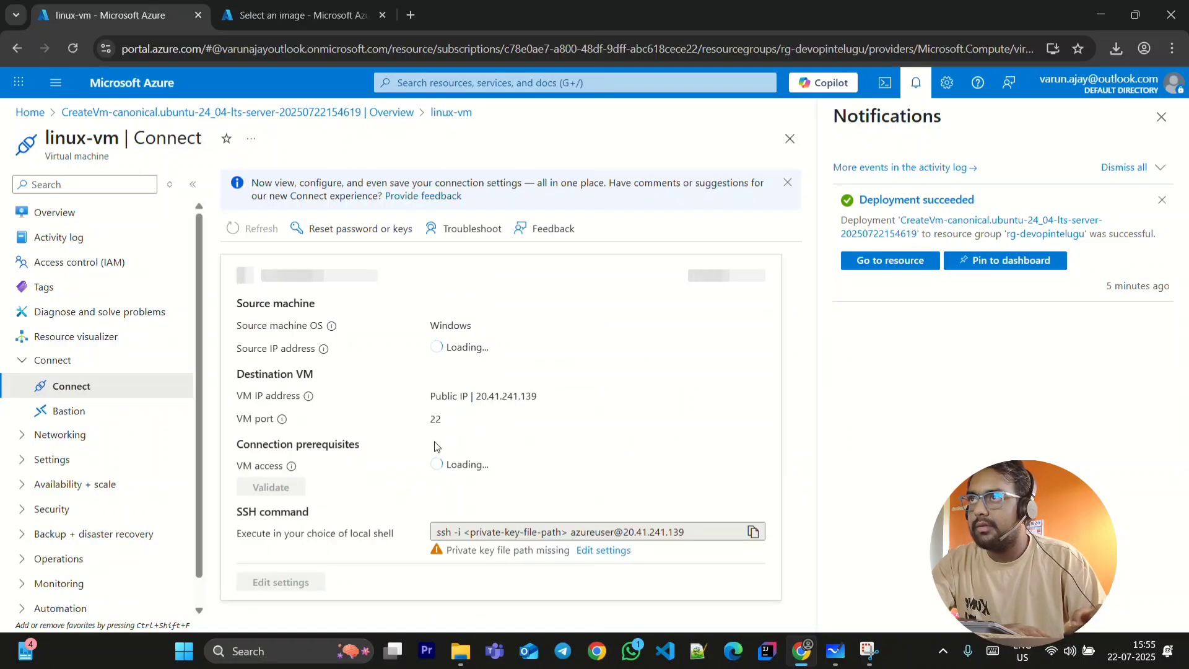
{"action": "left_click", "coordinate": [663, 510]}
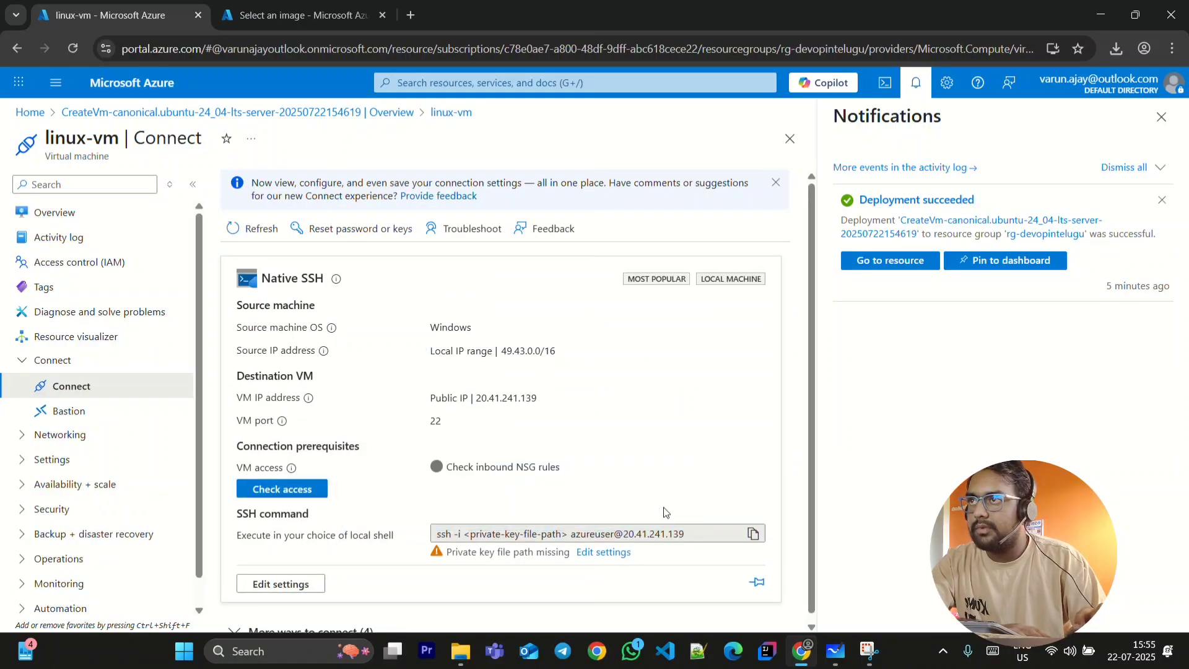
Copy the private key's file name, linux-vm_key.pem, from the Downloads folder in File Explorer and return to the Azure portal.
{"action": "left_click", "coordinate": [460, 650]}
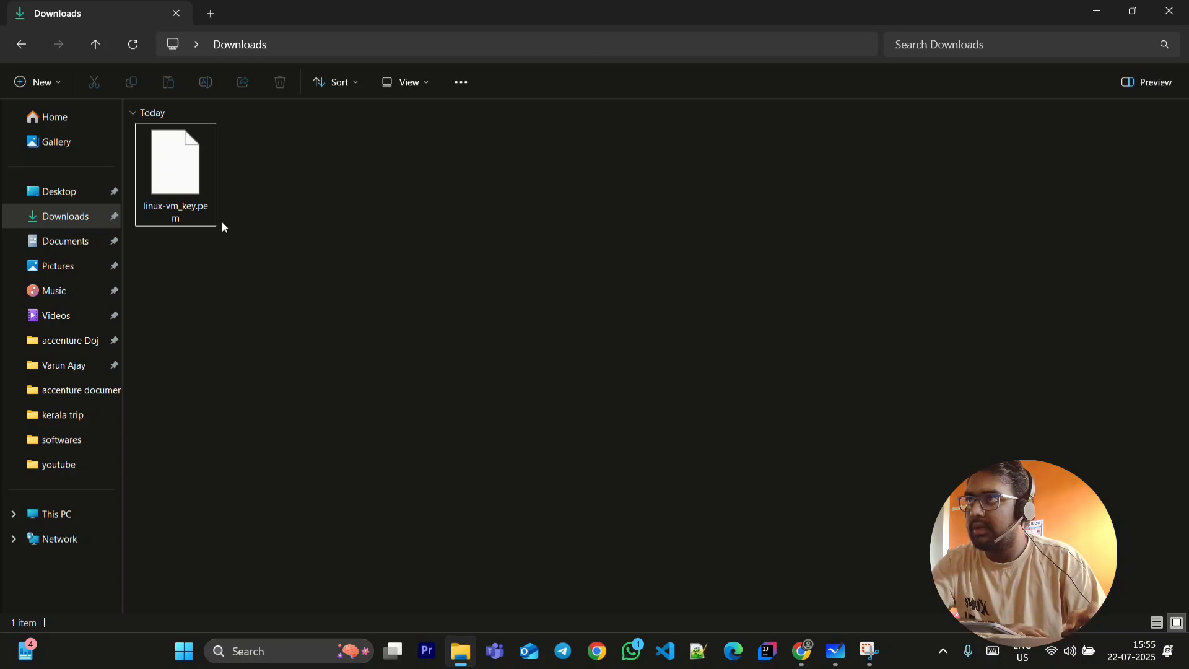
{"action": "left_click", "coordinate": [188, 219]}
{"action": "left_click", "coordinate": [178, 220]}
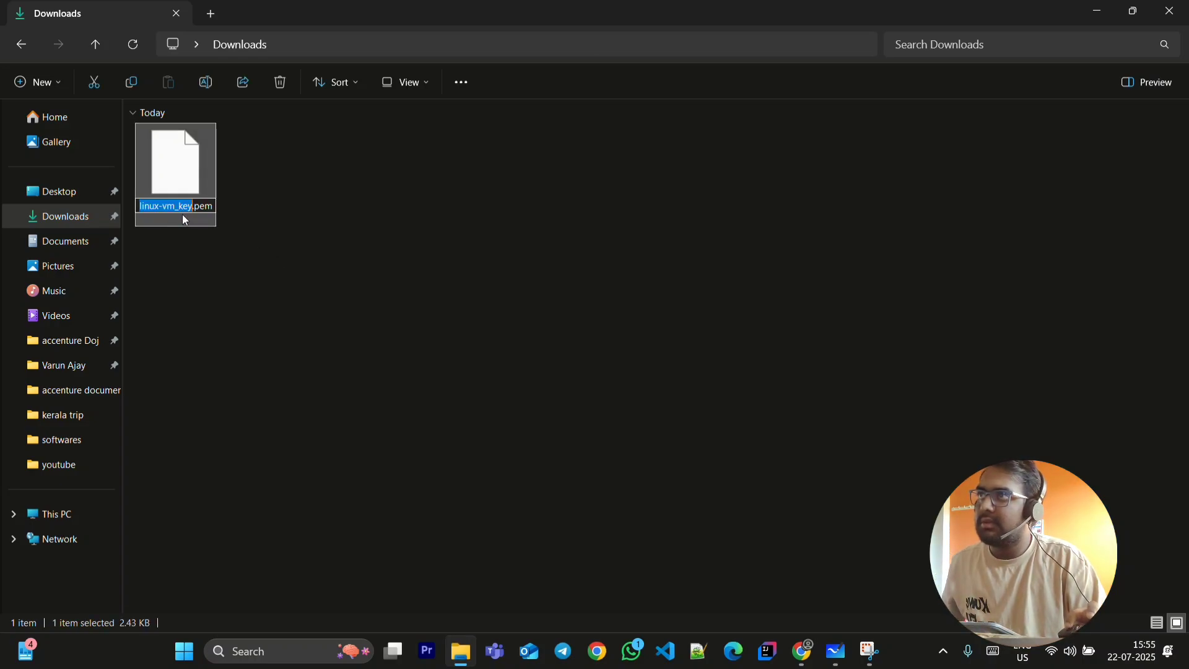
{"action": "left_click", "coordinate": [492, 228]}
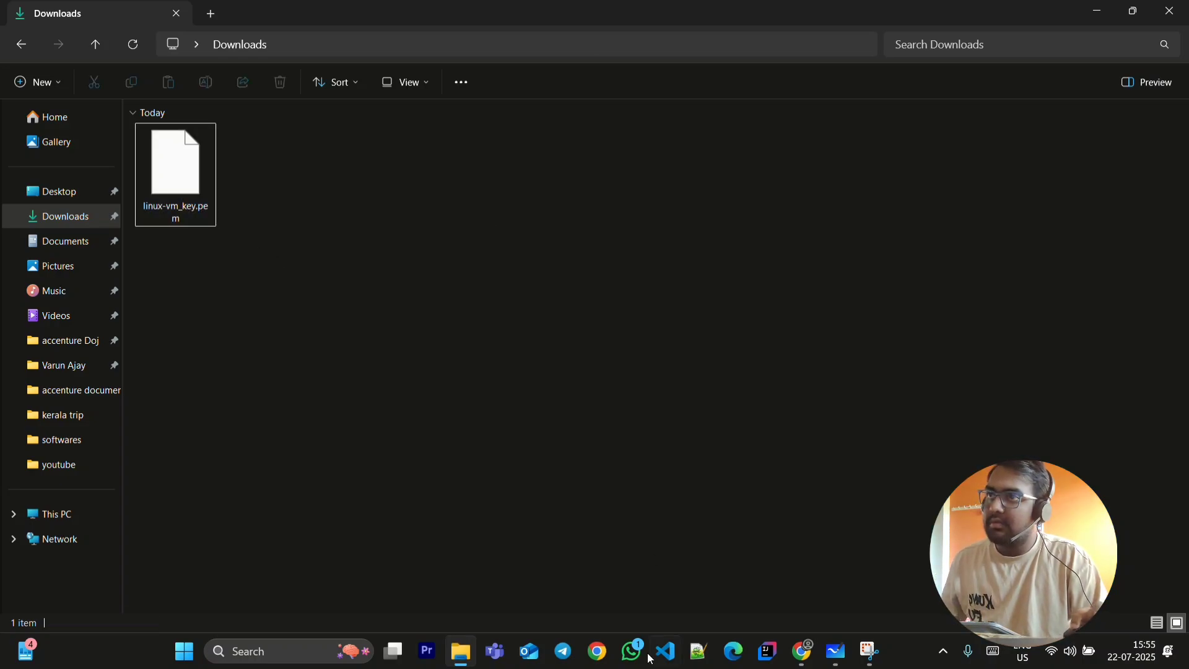
{"action": "left_click", "coordinate": [816, 662]}
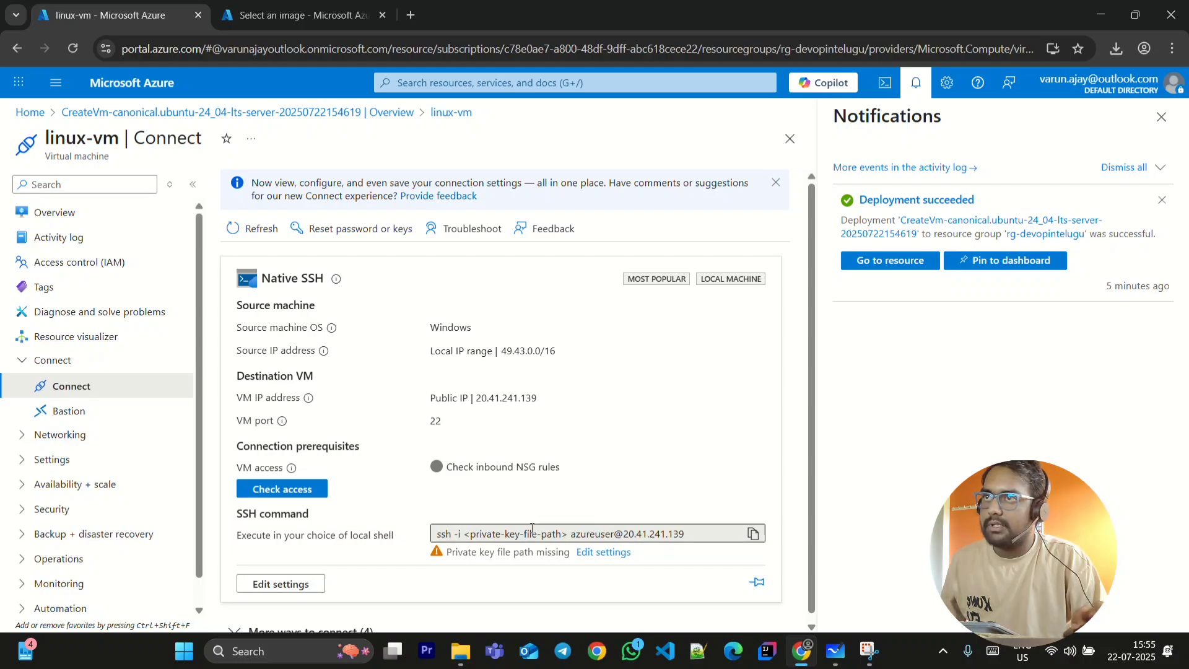
Open the Native SSH connection settings of linux-vm and close the notifications.
{"action": "left_click_drag", "start_coordinate": [566, 534], "coordinate": [466, 535]}
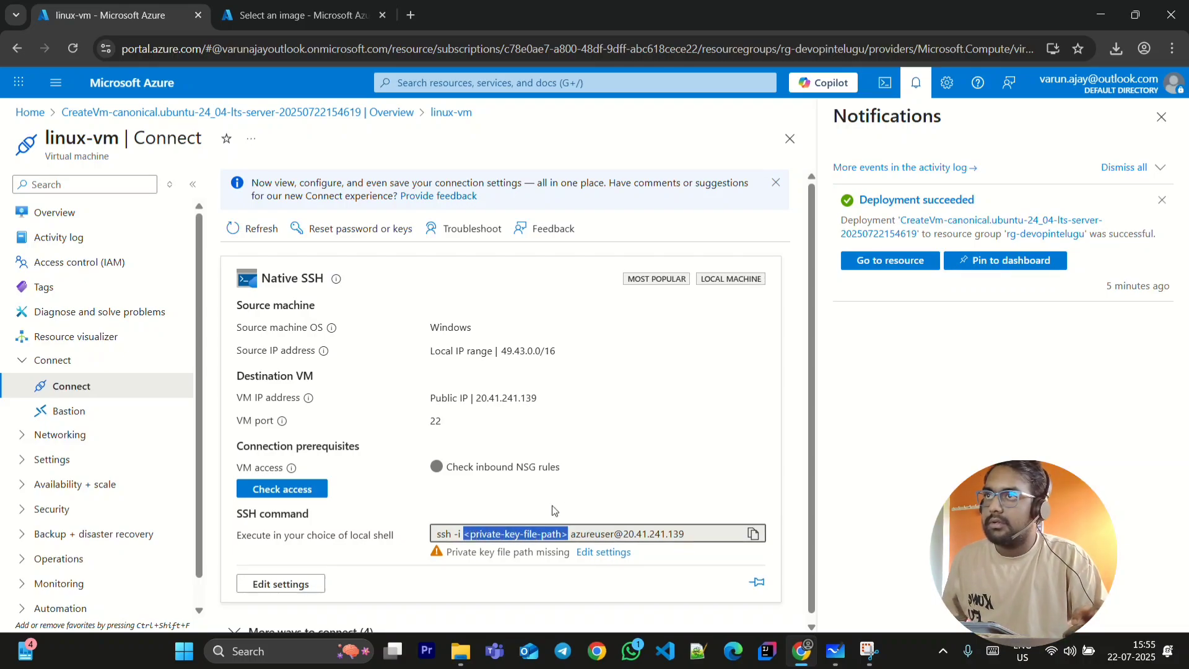
{"action": "scroll", "coordinate": [523, 496], "scroll_direction": "down", "scroll_amount": 1}
{"action": "left_click", "coordinate": [303, 577]}
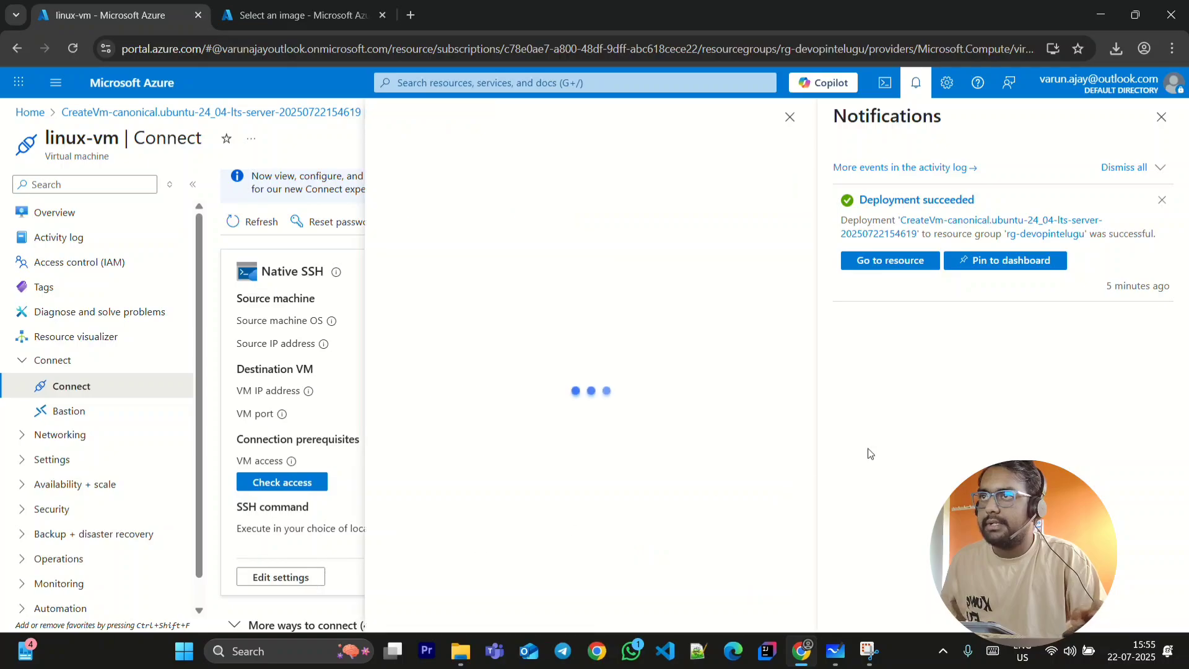
{"action": "left_click", "coordinate": [1162, 115]}
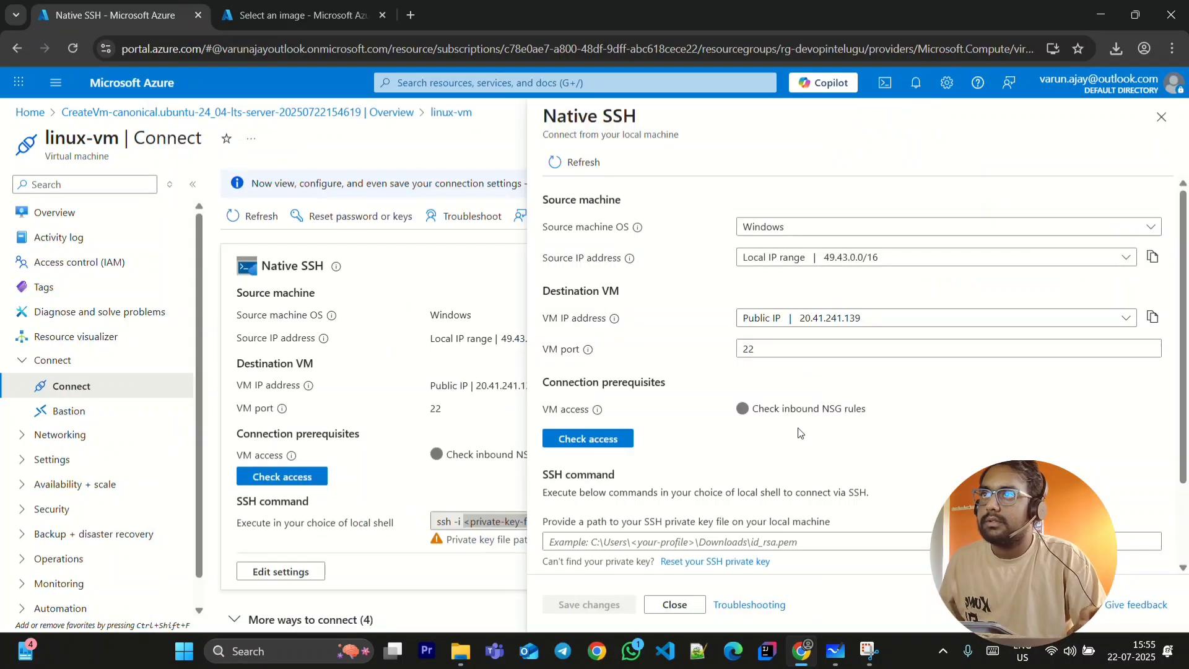
Provide linux-vm_key.pem as the SSH private key file path and copy the resulting SSH command.
{"action": "left_click", "coordinate": [710, 542]}
{"action": "type", "text": "linux-vm_key.pem"}
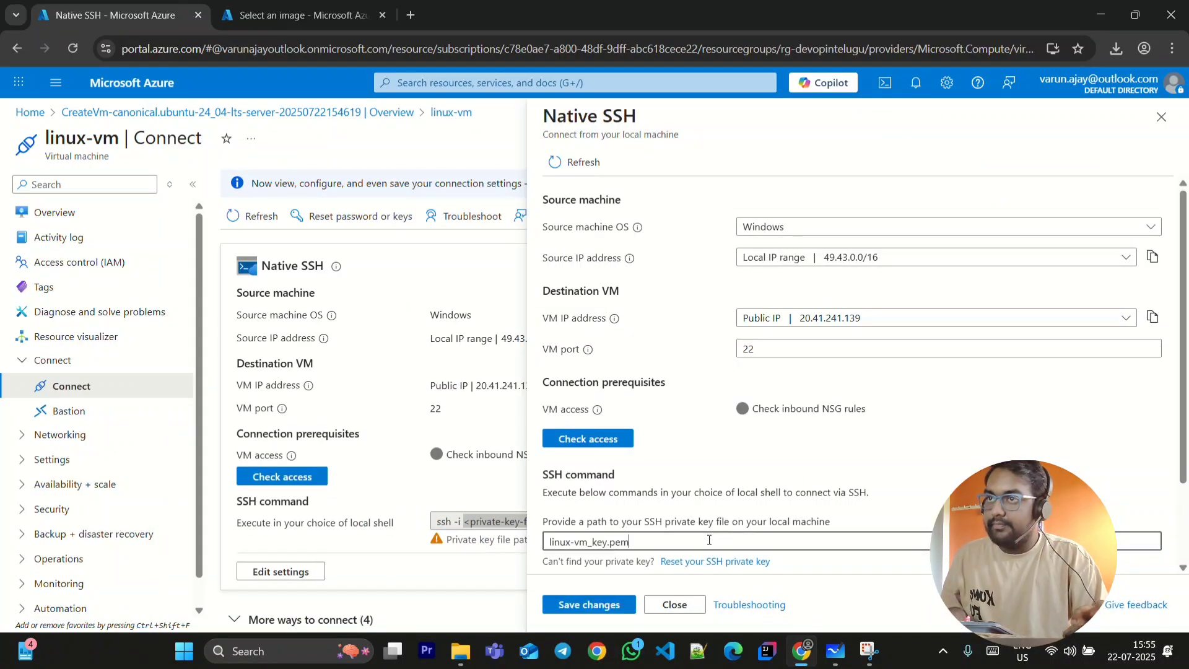
{"action": "left_click", "coordinate": [589, 604]}
{"action": "scroll", "coordinate": [557, 520], "scroll_direction": "down", "scroll_amount": 2}
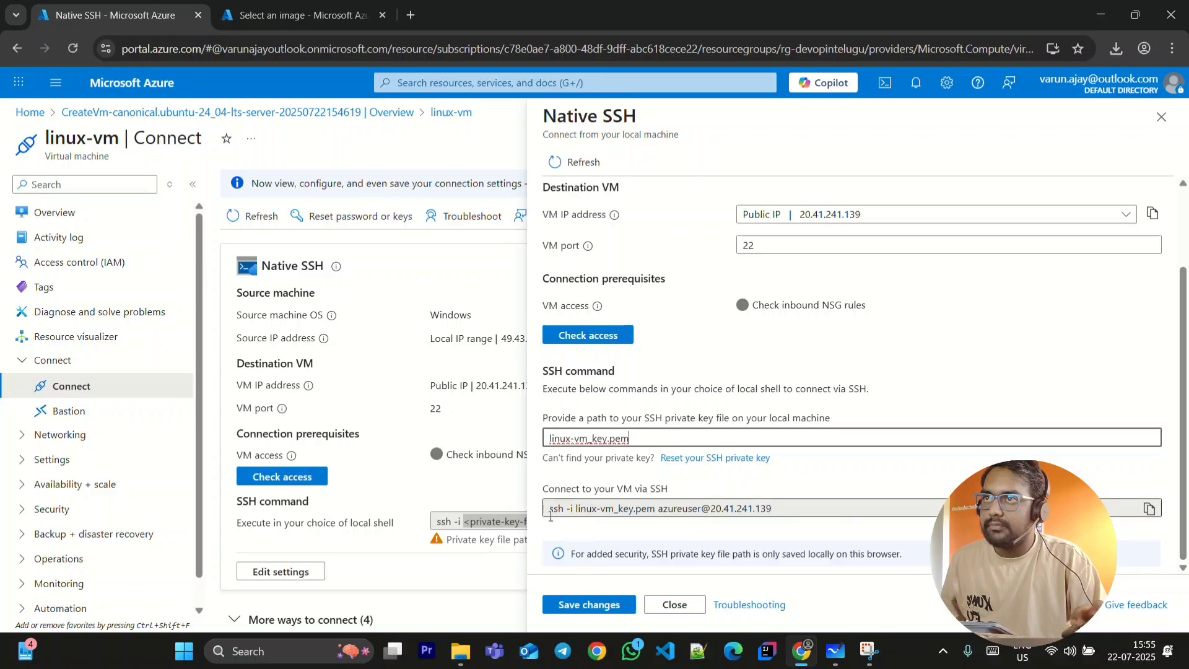
{"action": "left_click", "coordinate": [1149, 508]}
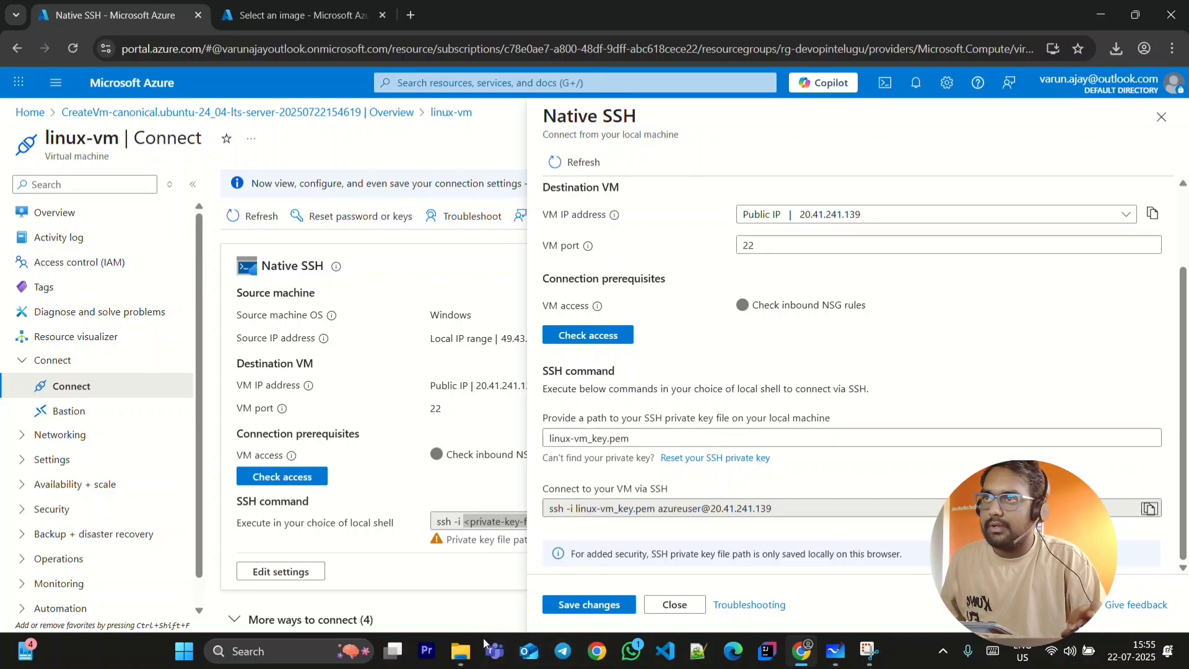
{"action": "left_click", "coordinate": [470, 658]}
{"action": "left_click", "coordinate": [334, 41]}
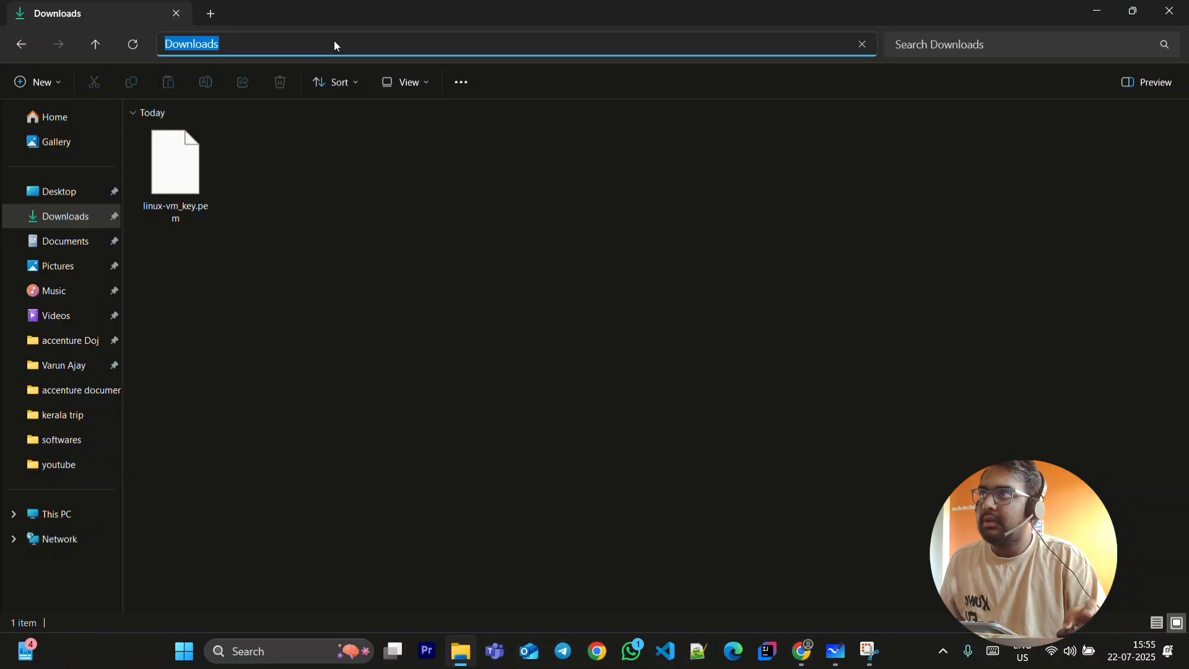
{"action": "key", "text": "BackSpace"}
{"action": "key", "text": "Escape"}
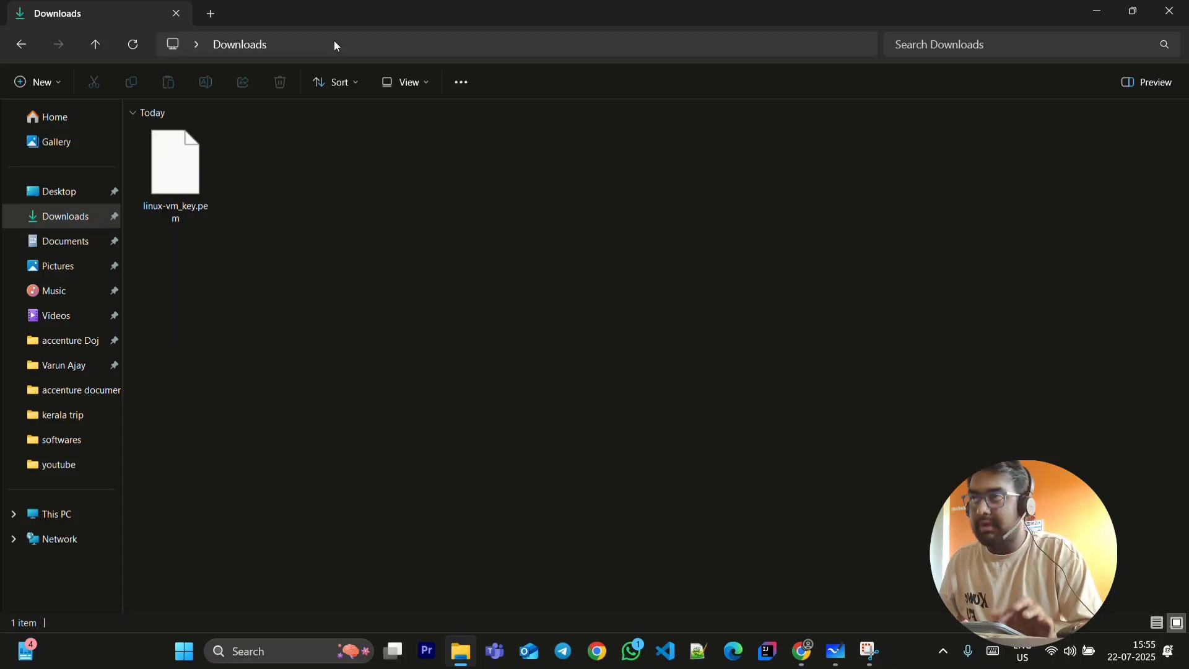
{"action": "right_click", "coordinate": [426, 224]}
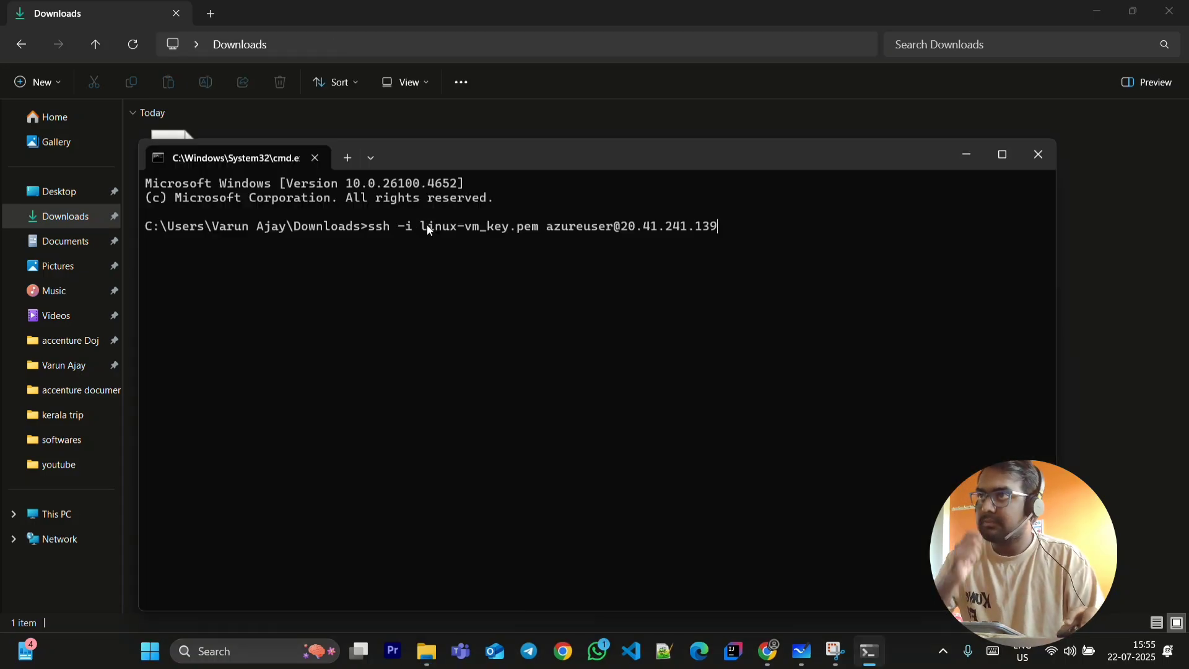
{"action": "key", "text": "Return"}
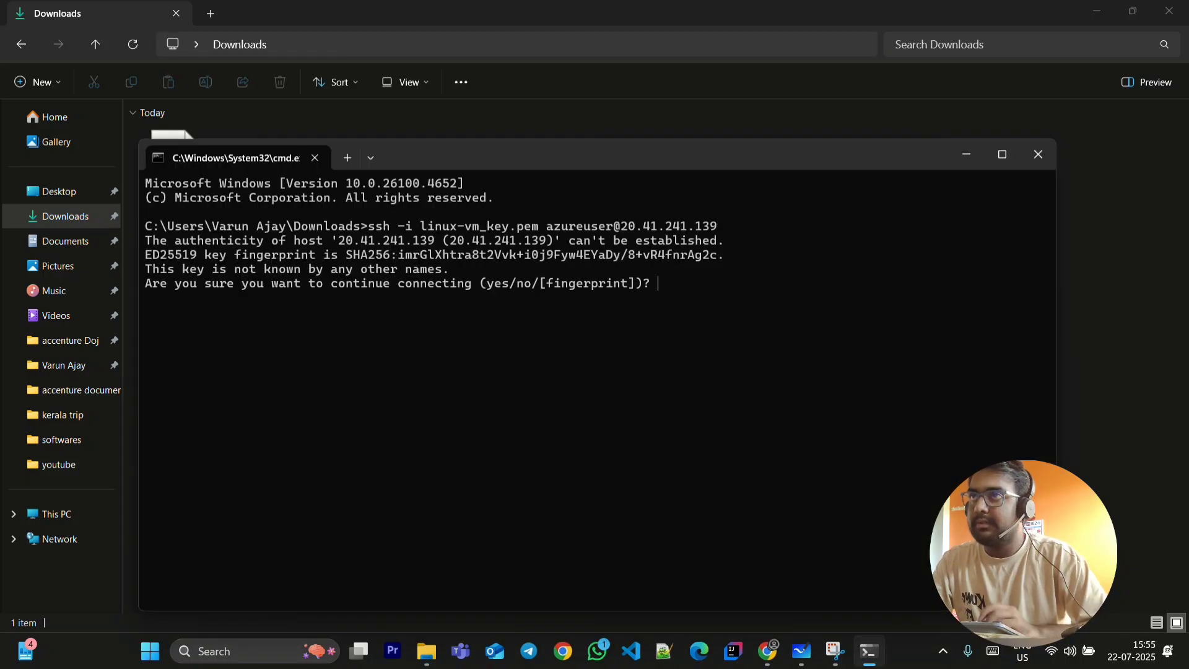
Accept the host's authenticity with yes to connect to the VM, and maximize the terminal window.
{"action": "type", "text": "yes"}
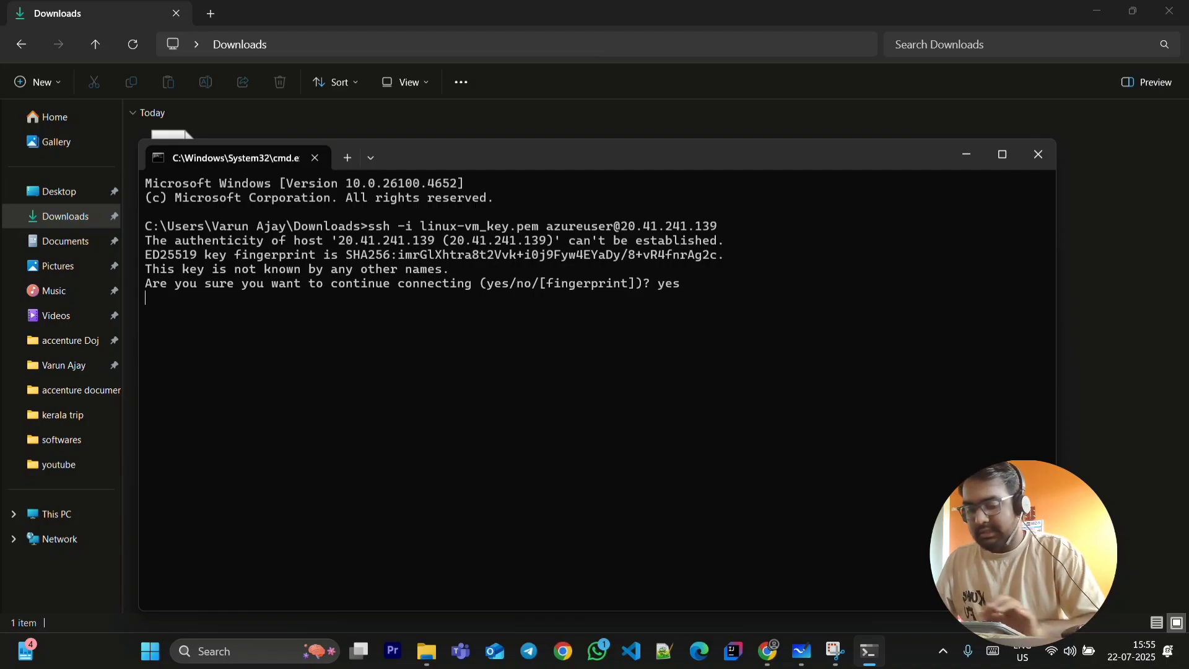
{"action": "key", "text": "Return"}
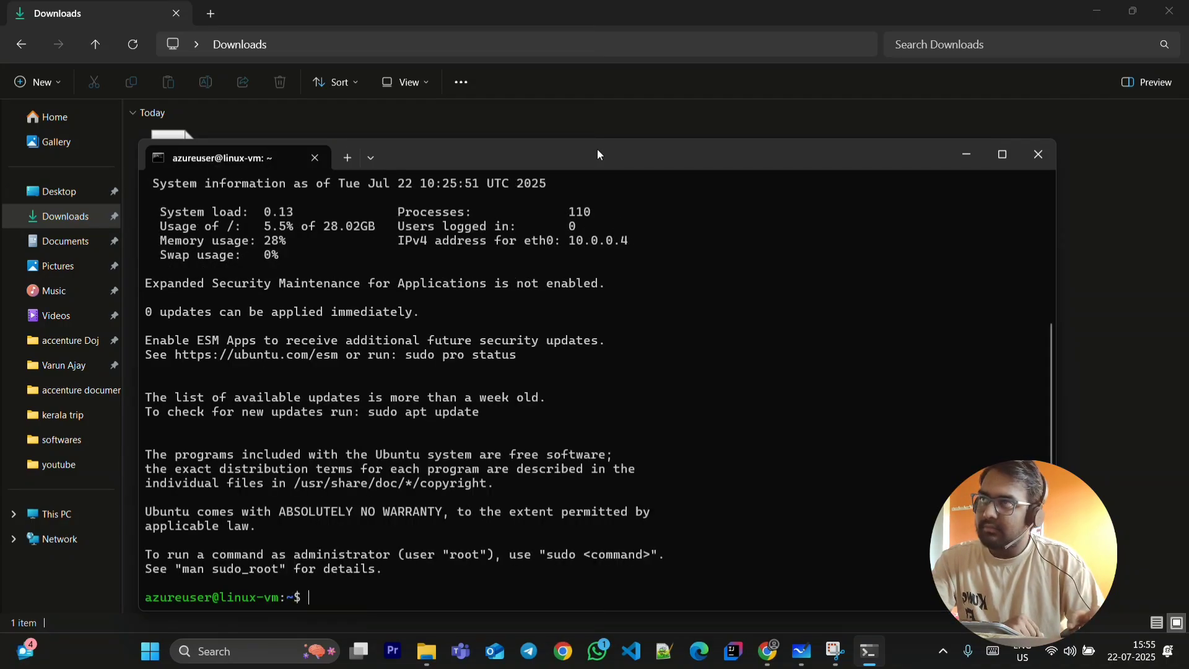
{"action": "double_click", "coordinate": [598, 151]}
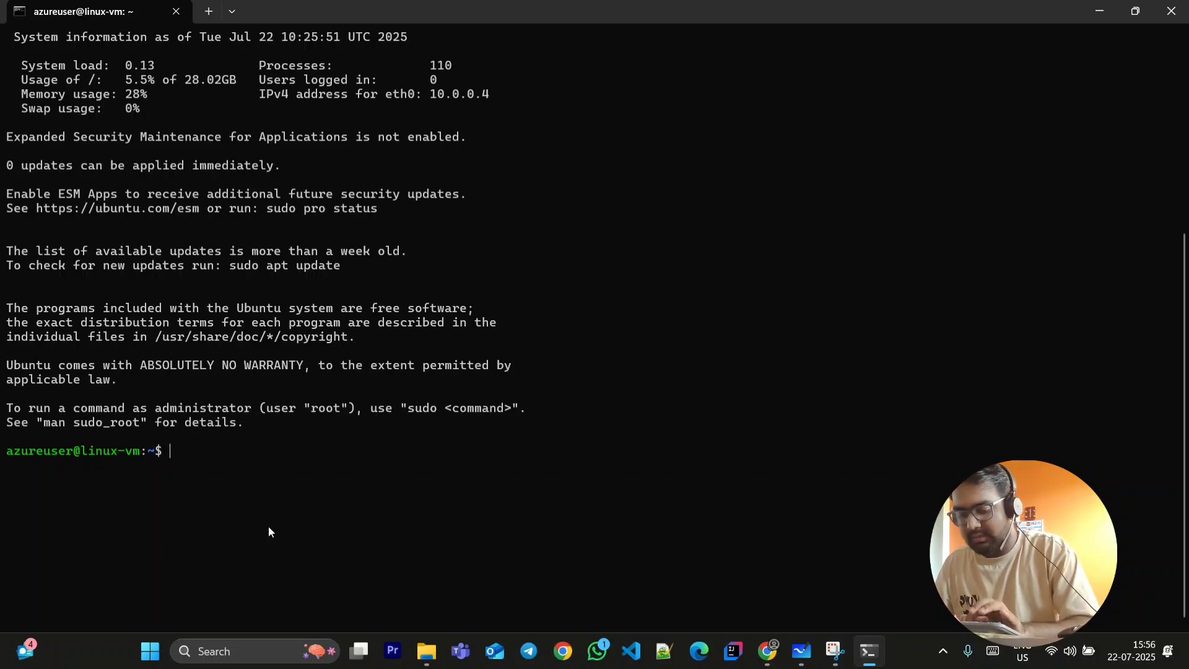
{"action": "type", "text": "sudo"}
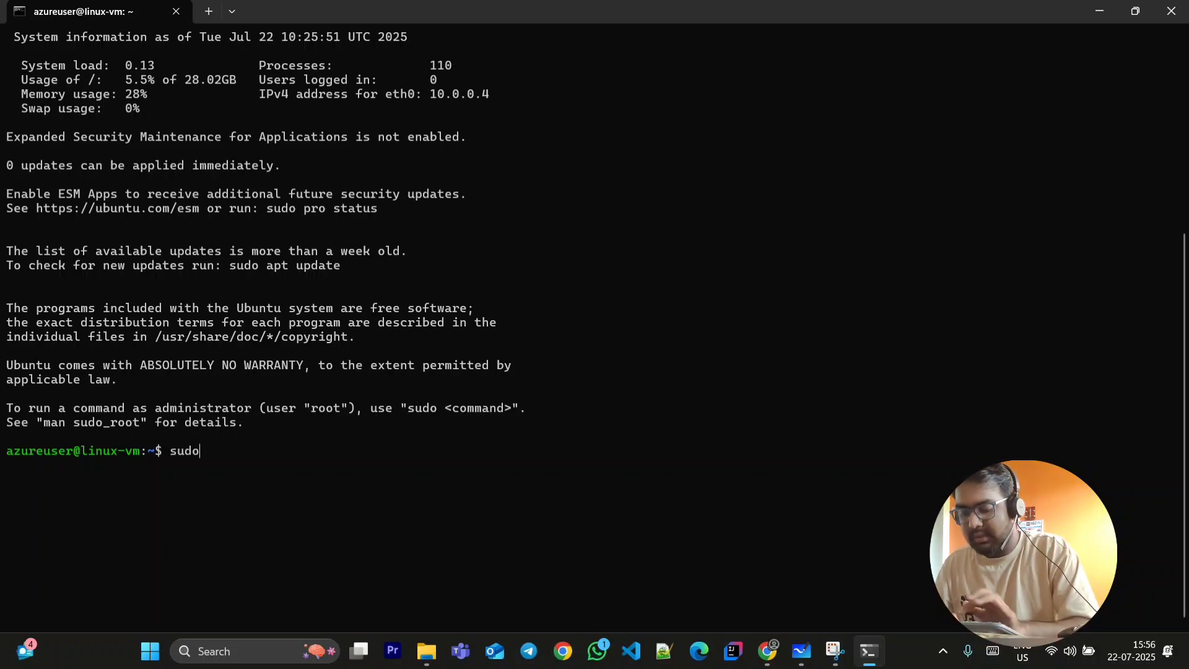
{"action": "type", "text": " apt insta"}
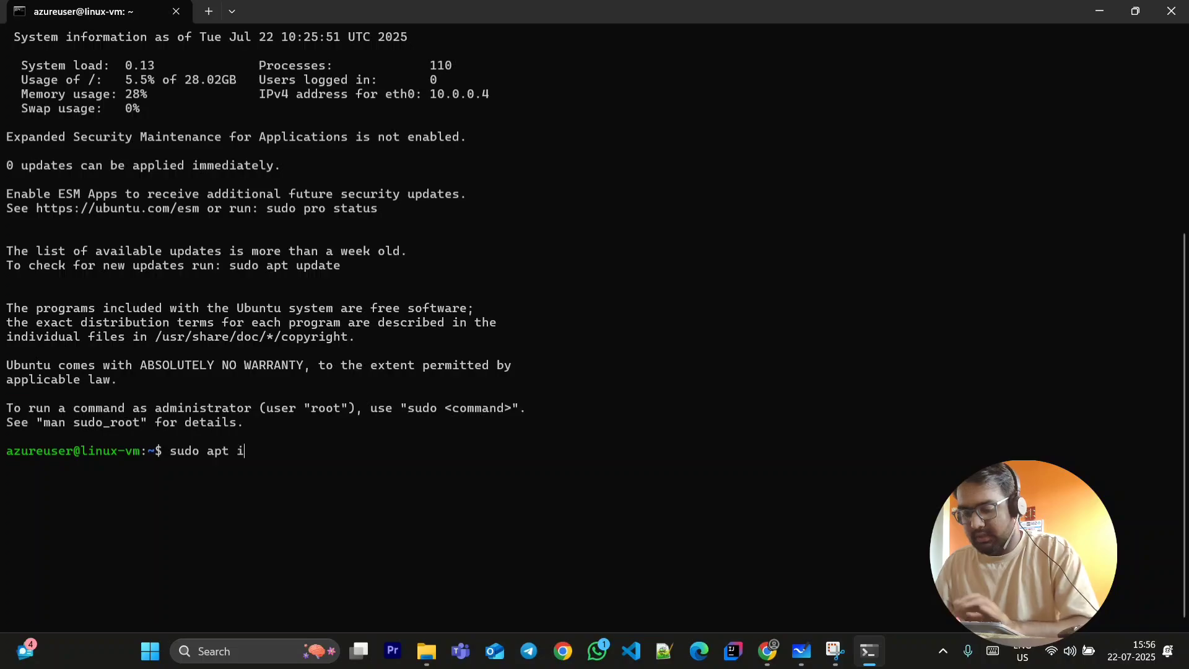
{"action": "key", "text": "BackSpace"}
{"action": "key", "text": "BackSpace"}
{"action": "key", "text": "BackSpace"}
{"action": "key", "text": "BackSpace"}
{"action": "key", "text": "BackSpace"}
{"action": "key", "text": "BackSpace"}
{"action": "key", "text": "BackSpace"}
{"action": "key", "text": "BackSpace"}
{"action": "key", "text": "BackSpace"}
{"action": "key", "text": "BackSpace"}
{"action": "key", "text": "BackSpace"}
{"action": "key", "text": "BackSpace"}
{"action": "key", "text": "BackSpace"}
{"action": "key", "text": "BackSpace"}
{"action": "key", "text": "BackSpace"}
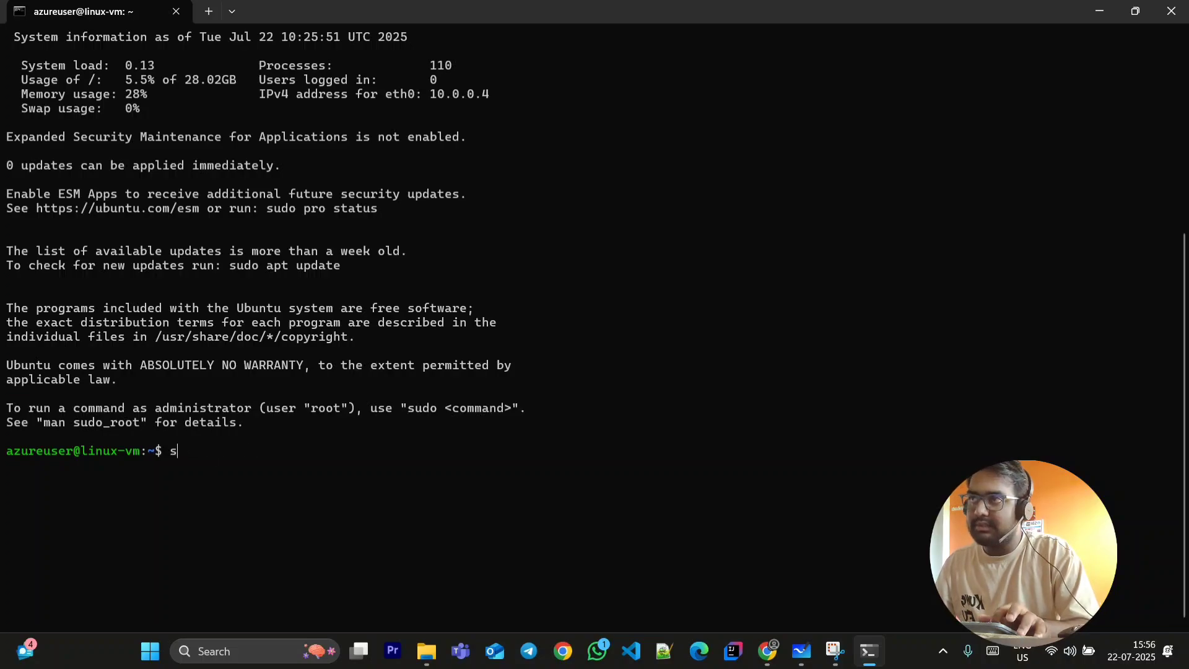
Check whether Java is installed on the VM with java -version.
{"action": "type", "text": "java "}
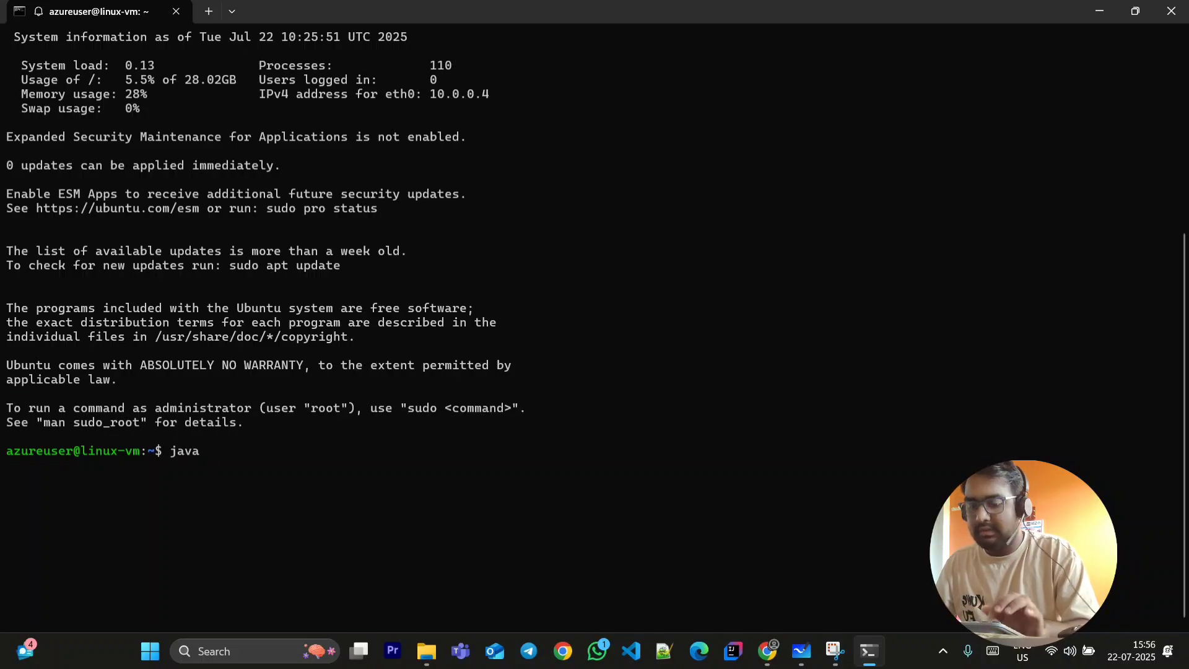
{"action": "type", "text": "-ver"}
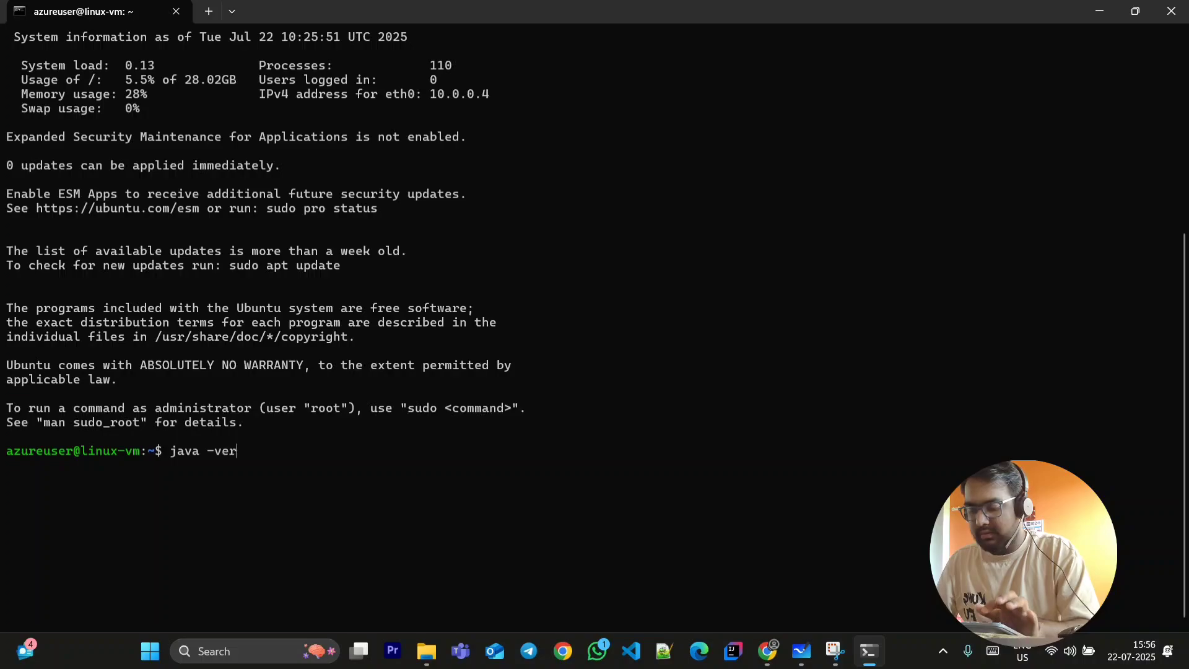
{"action": "type", "text": "sion"}
{"action": "key", "text": "Return"}
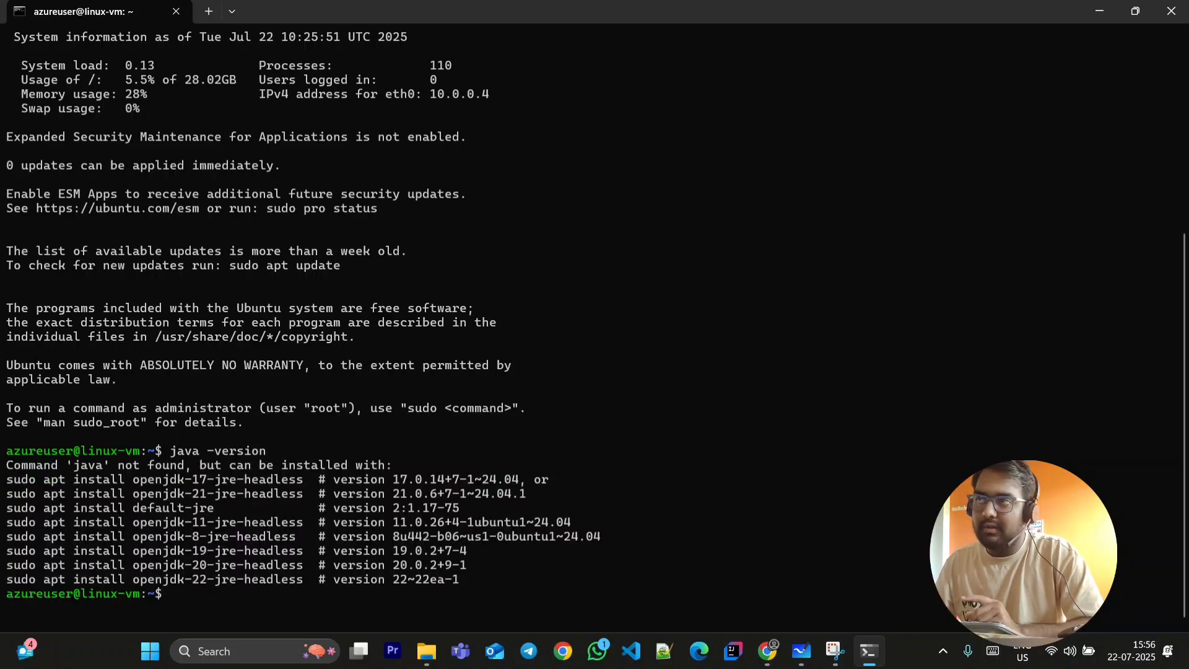
Install JDK 17 on the VM with sudo apt install openjdk-17-jdk, answering Y to continue.
{"action": "type", "text": "sudo "}
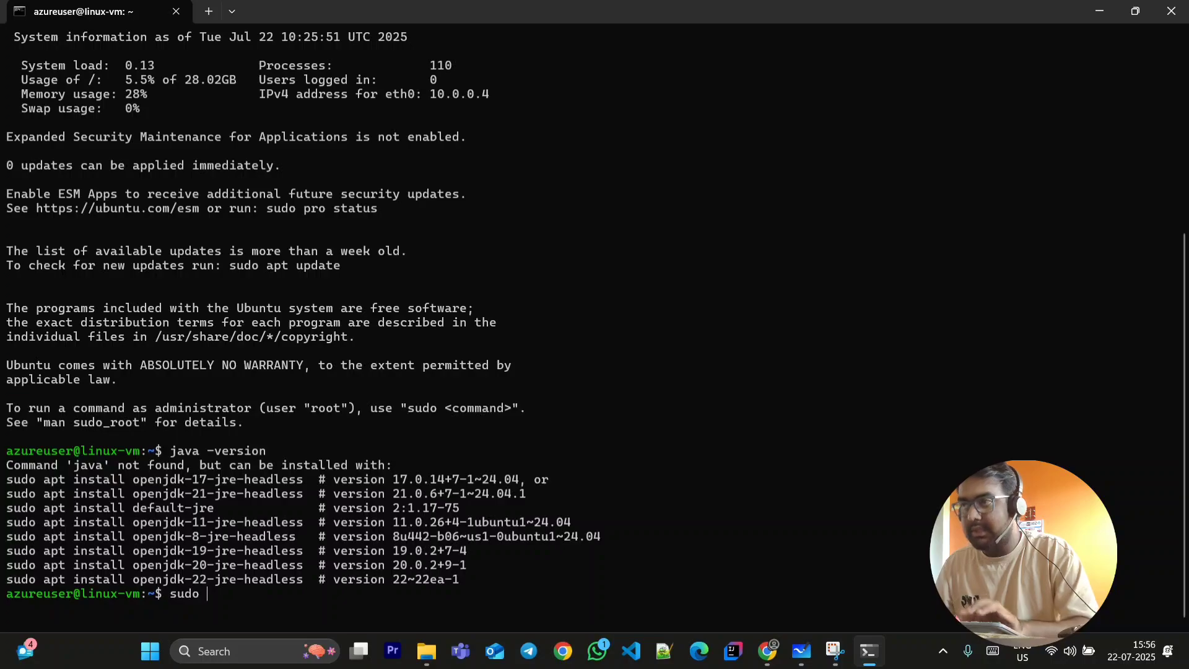
{"action": "type", "text": "apt"}
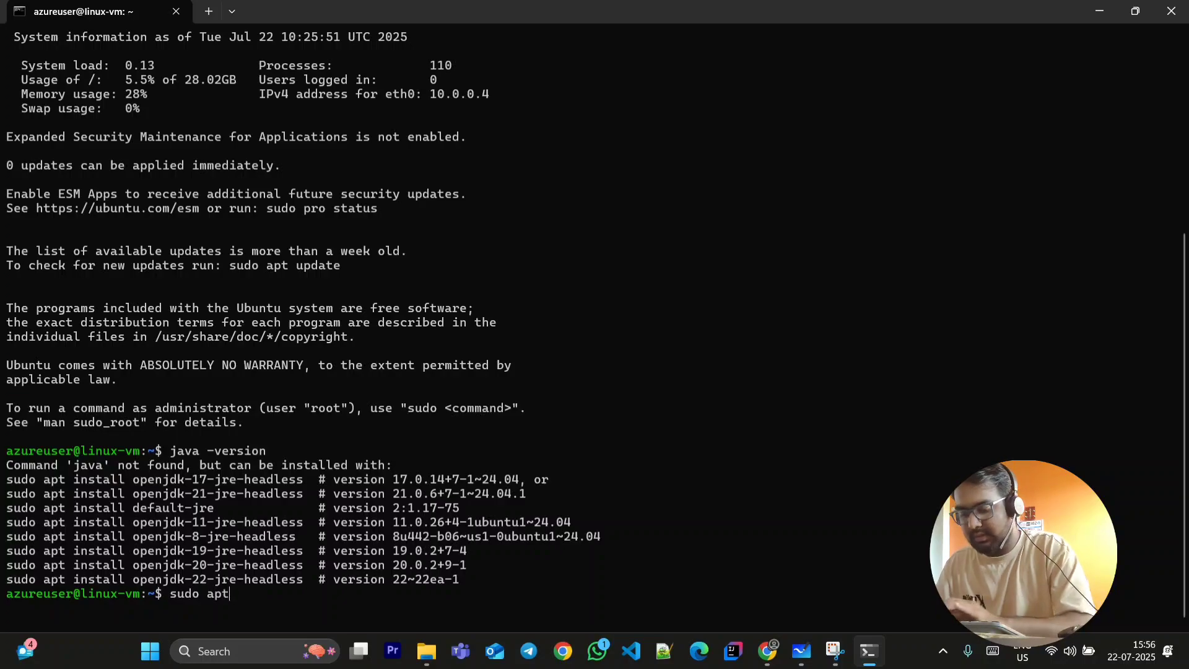
{"action": "type", "text": " install "}
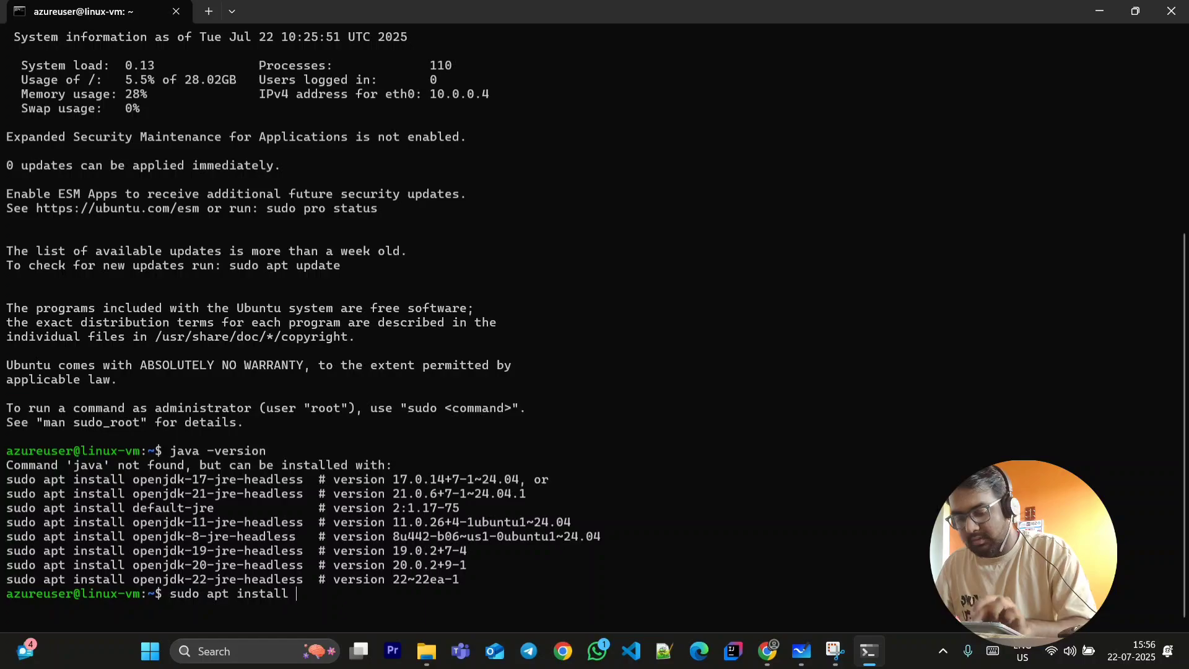
{"action": "type", "text": "openjdk"}
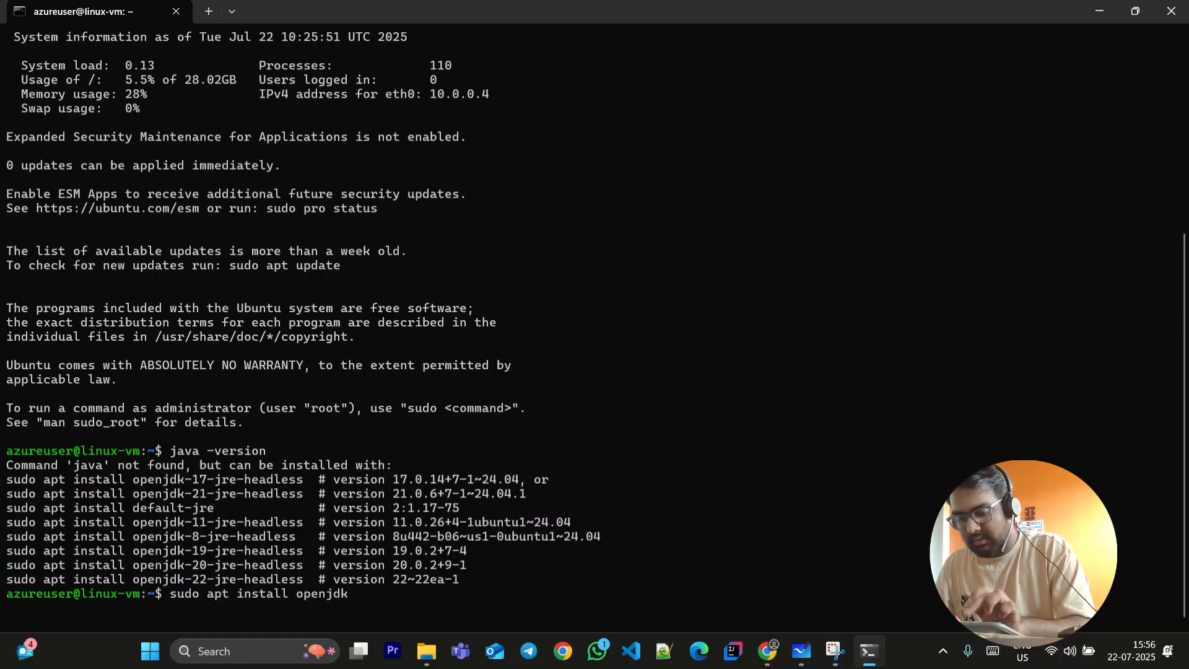
{"action": "type", "text": "-17-j"}
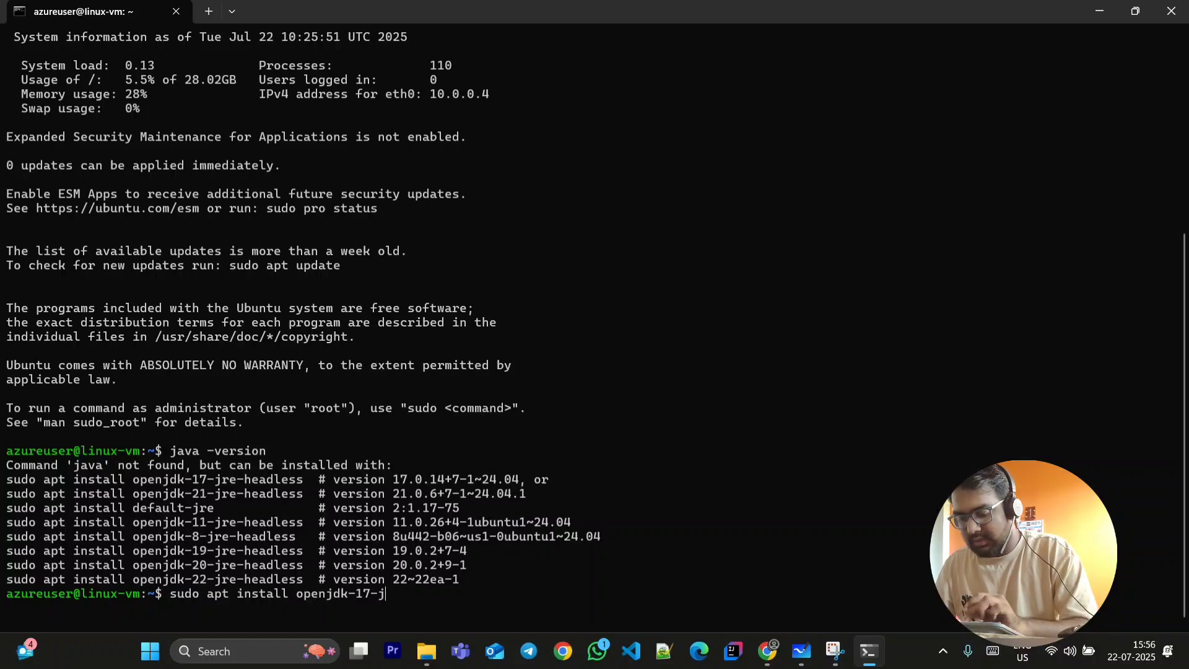
{"action": "type", "text": "dk"}
{"action": "key", "text": "Return"}
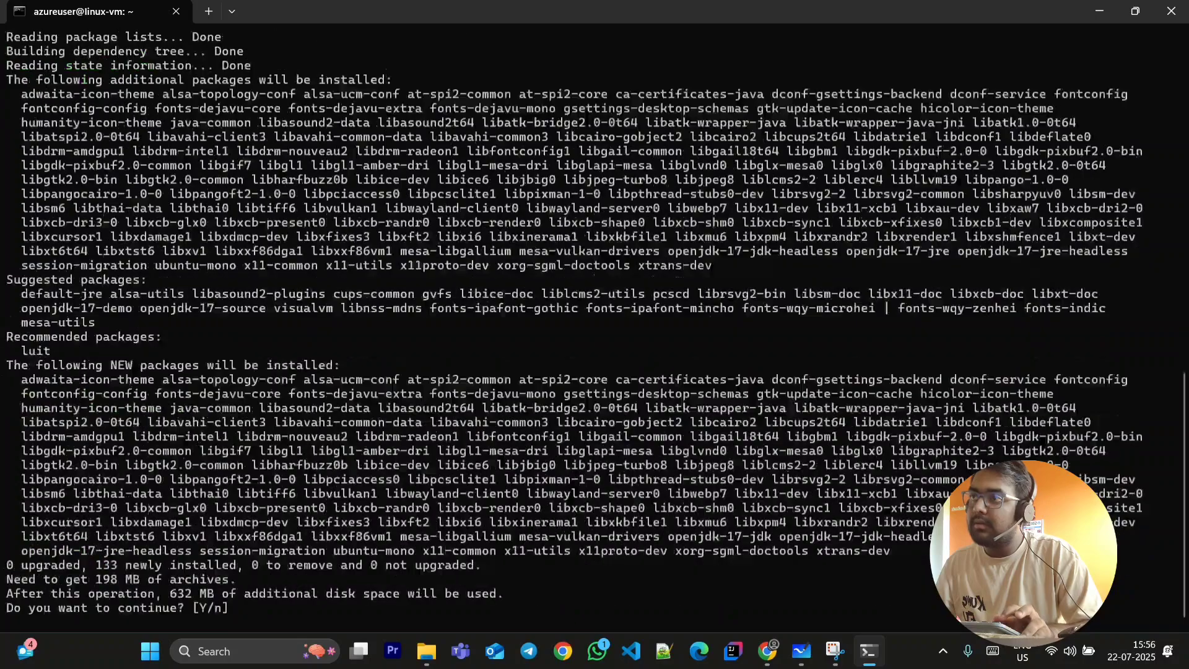
{"action": "type", "text": "Y"}
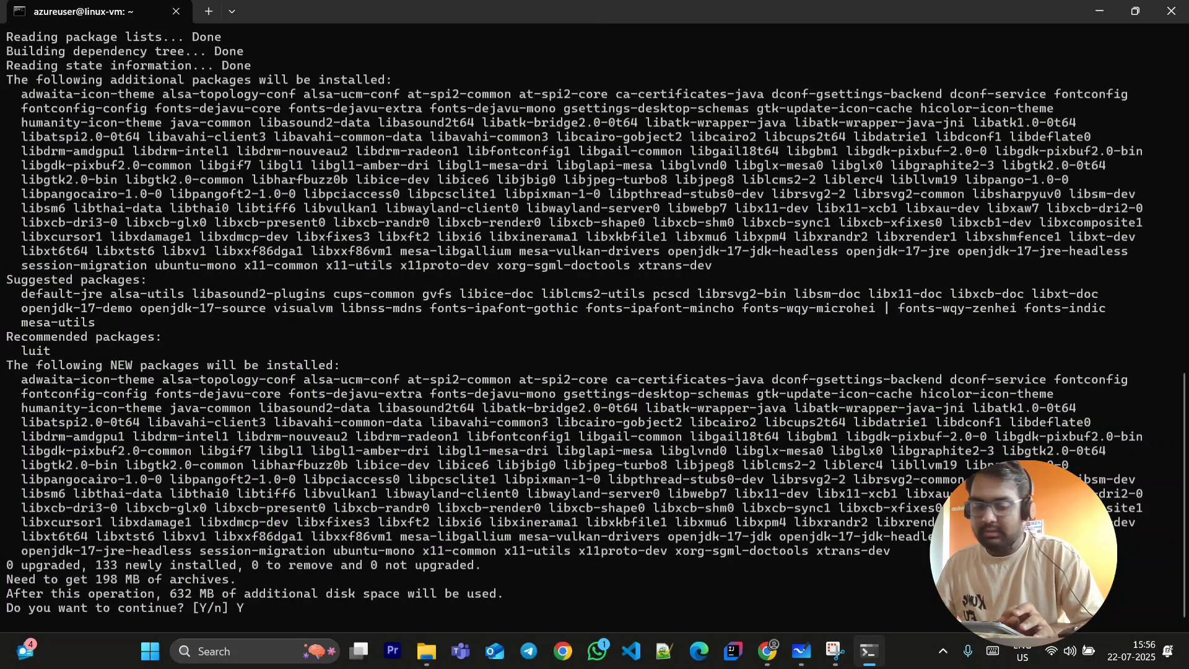
{"action": "key", "text": "Return"}
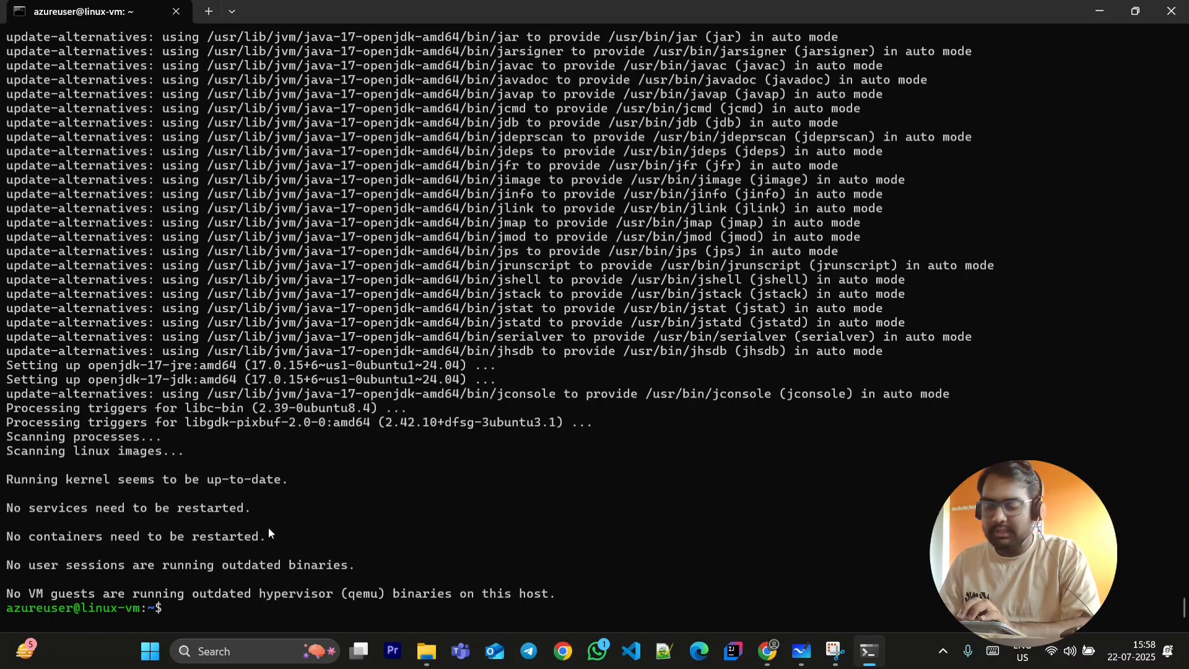
Verify the JDK 17 installation by running java -version.
{"action": "type", "text": "java"}
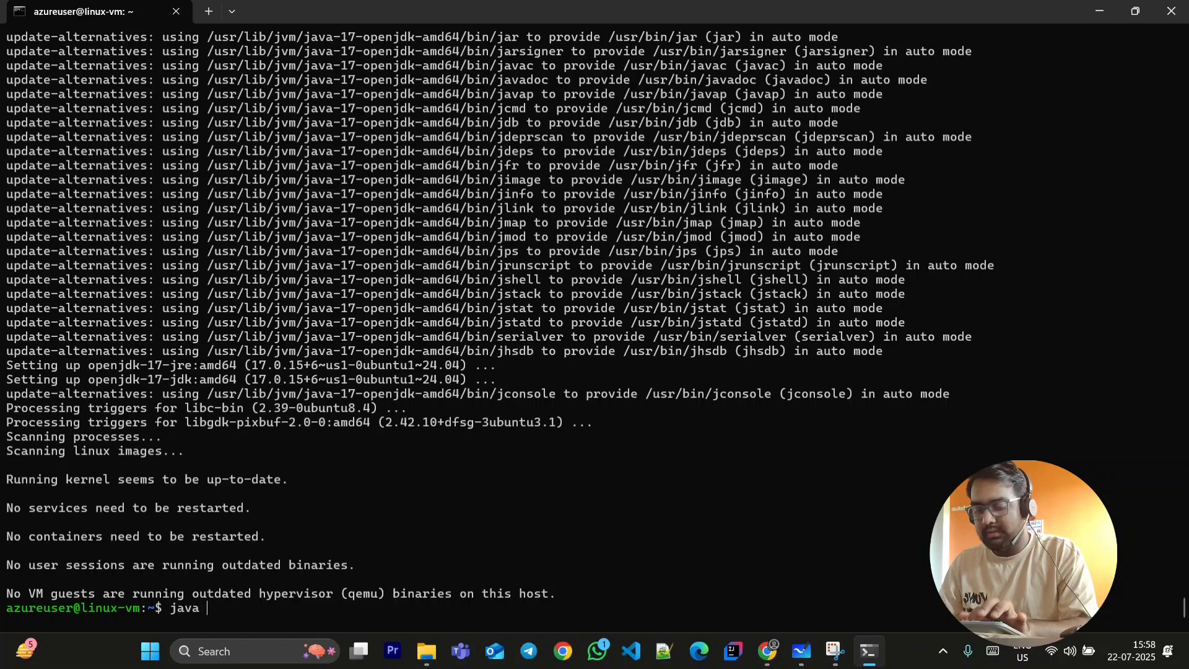
{"action": "type", "text": " -version"}
{"action": "key", "text": "Return"}
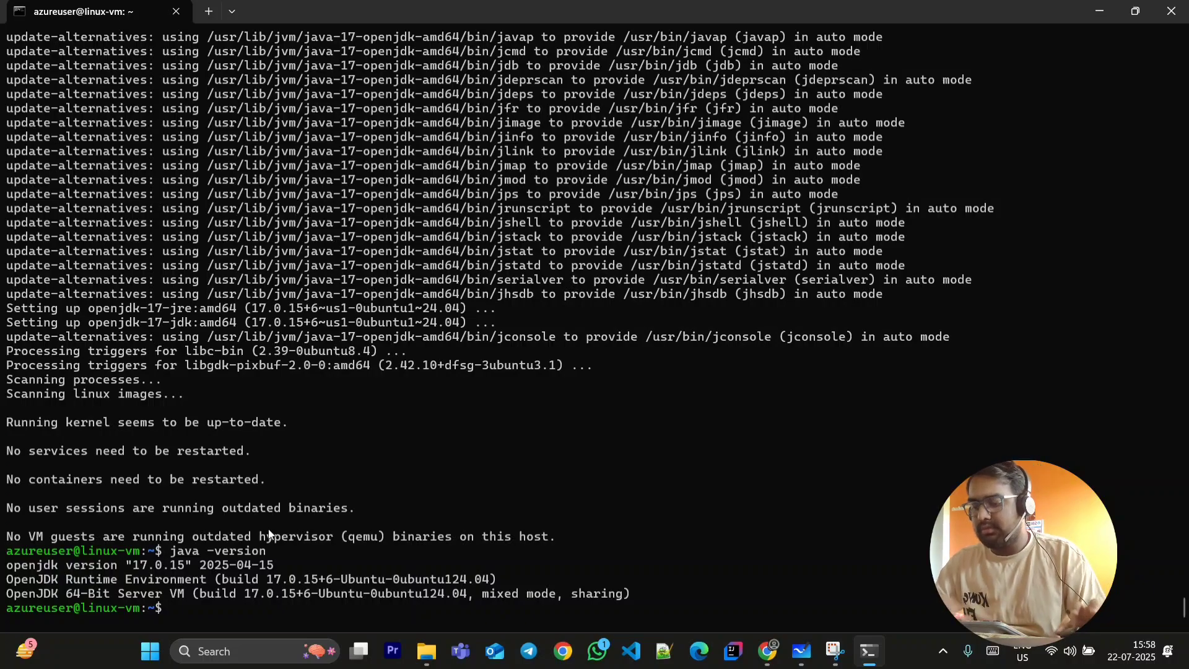
End the SSH session with exit and minimize the terminal window.
{"action": "type", "text": "exit"}
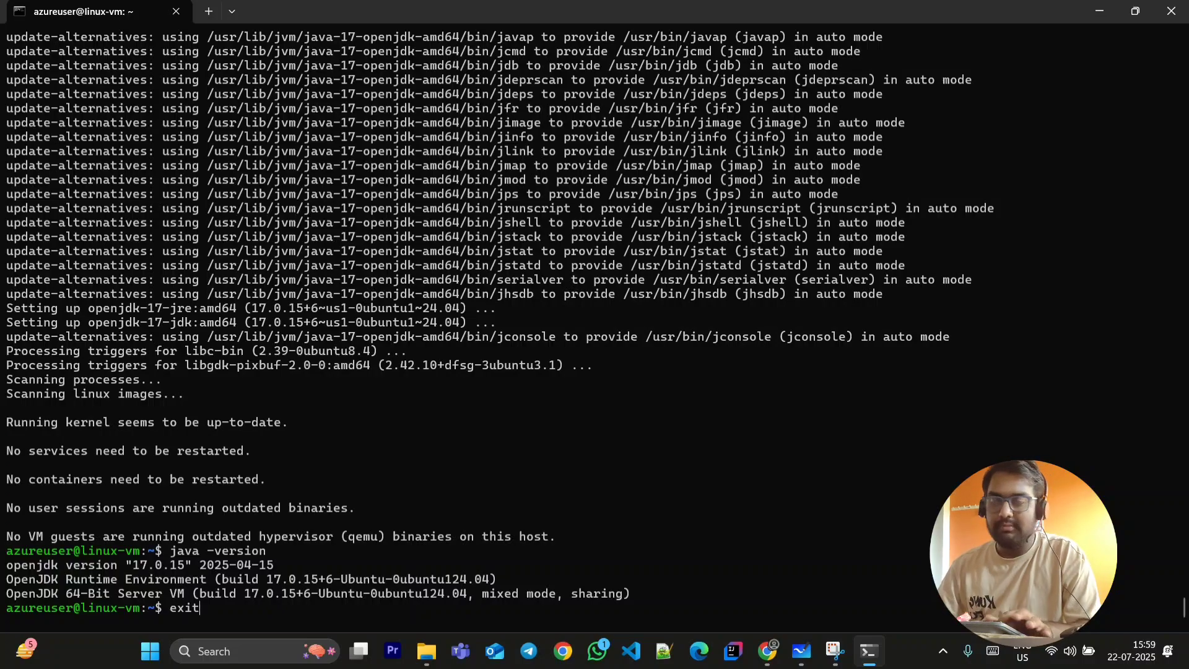
{"action": "key", "text": "Return"}
{"action": "left_click", "coordinate": [1105, 13]}
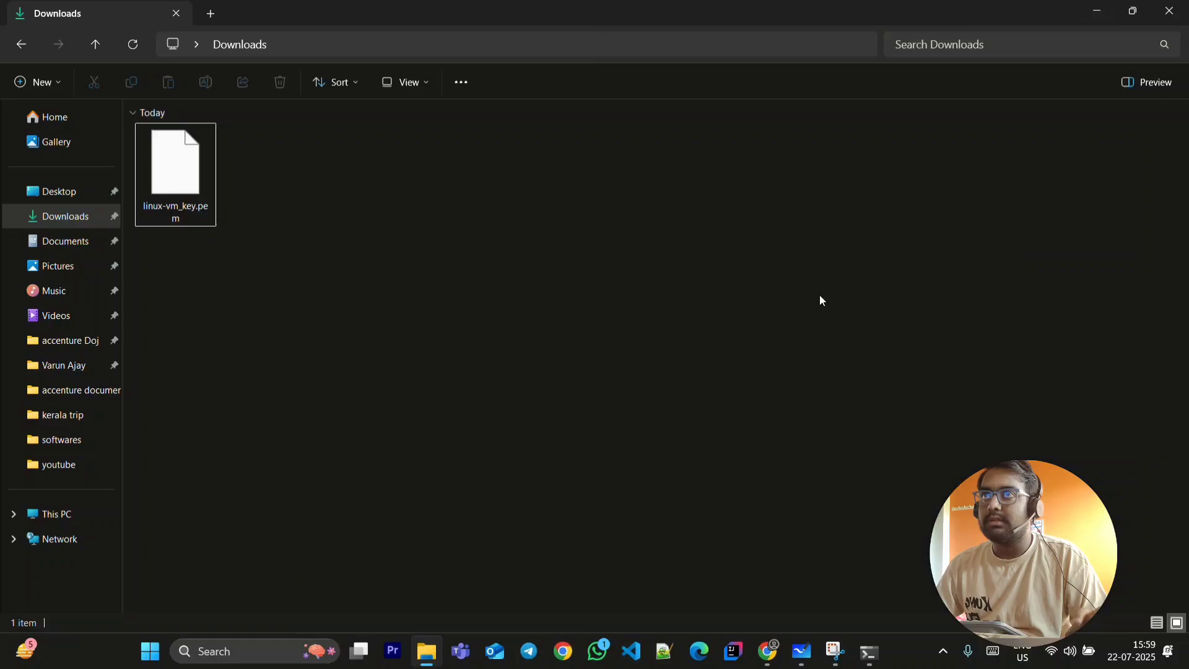
Switch to the Azure portal in Chrome, discard the unsaved Native SSH settings and open the linux-vm resource overview.
{"action": "left_click", "coordinate": [768, 651]}
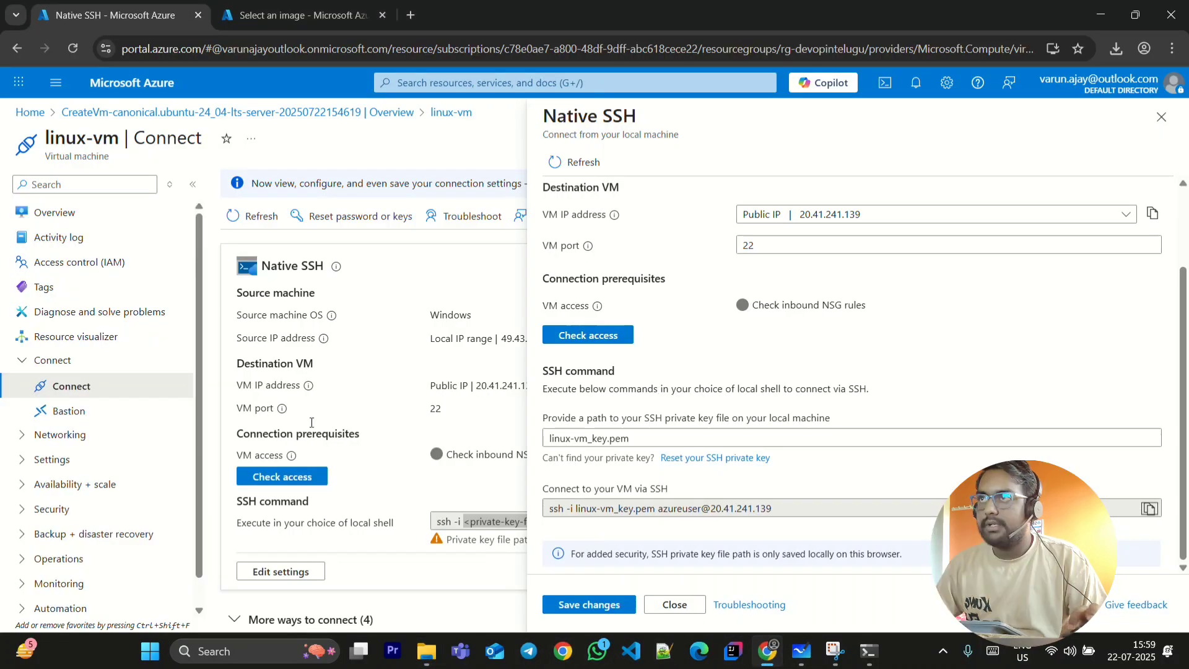
{"action": "left_click", "coordinate": [1161, 117]}
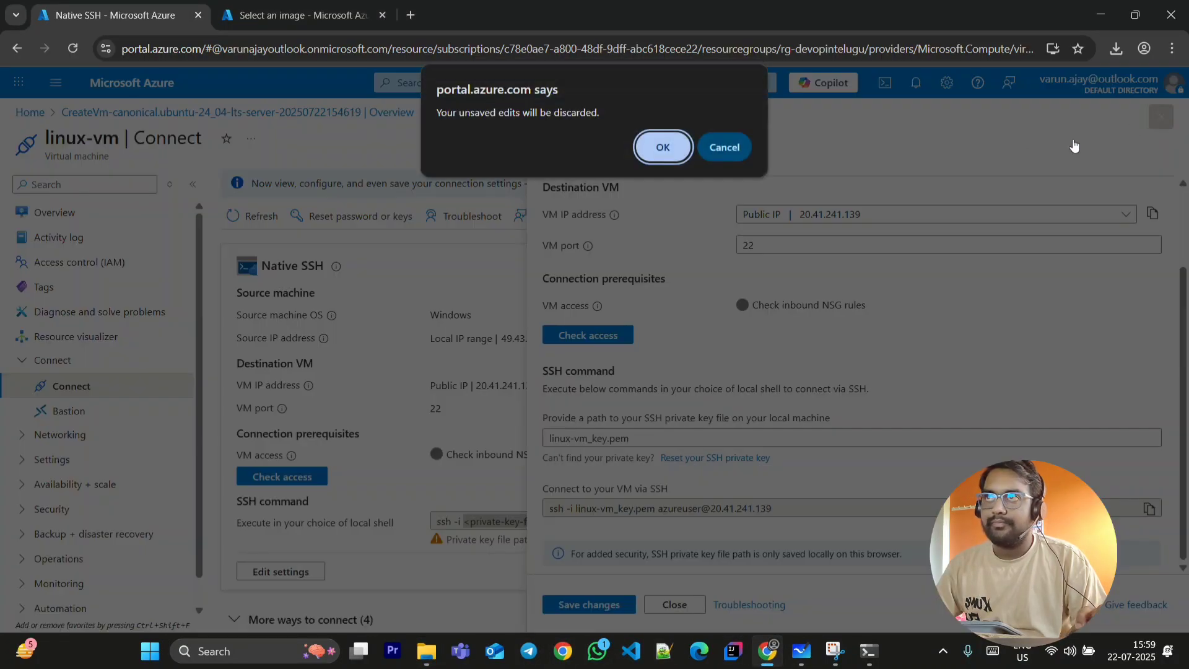
{"action": "left_click", "coordinate": [662, 147]}
{"action": "left_click", "coordinate": [1159, 140]}
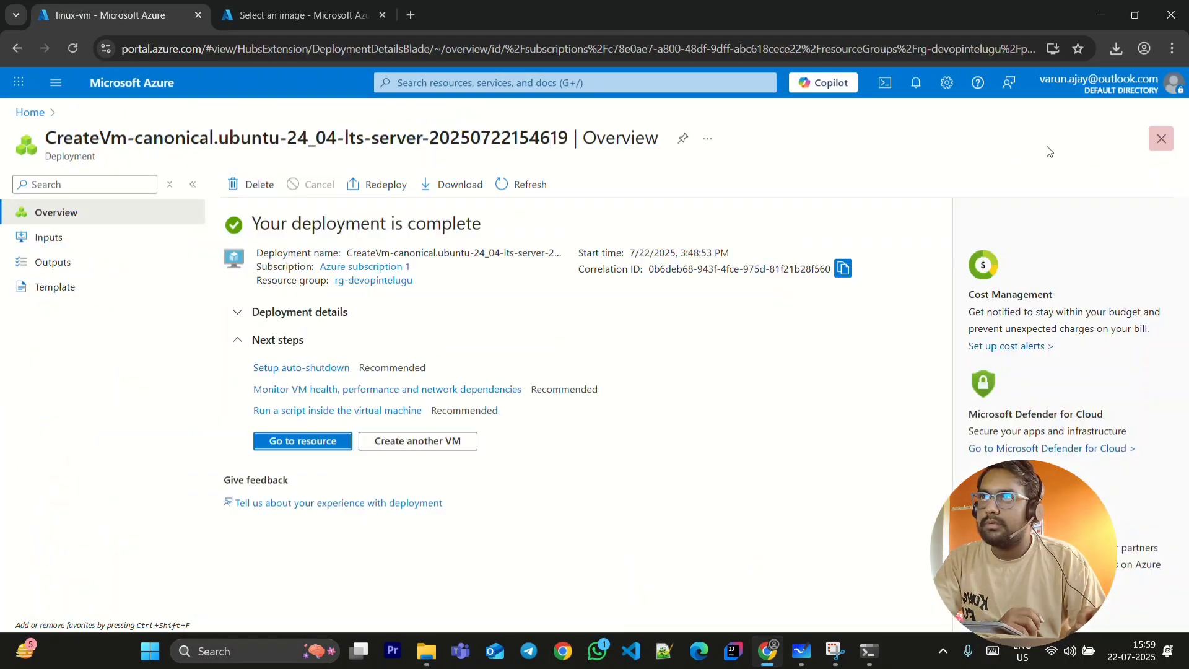
{"action": "left_click", "coordinate": [312, 442]}
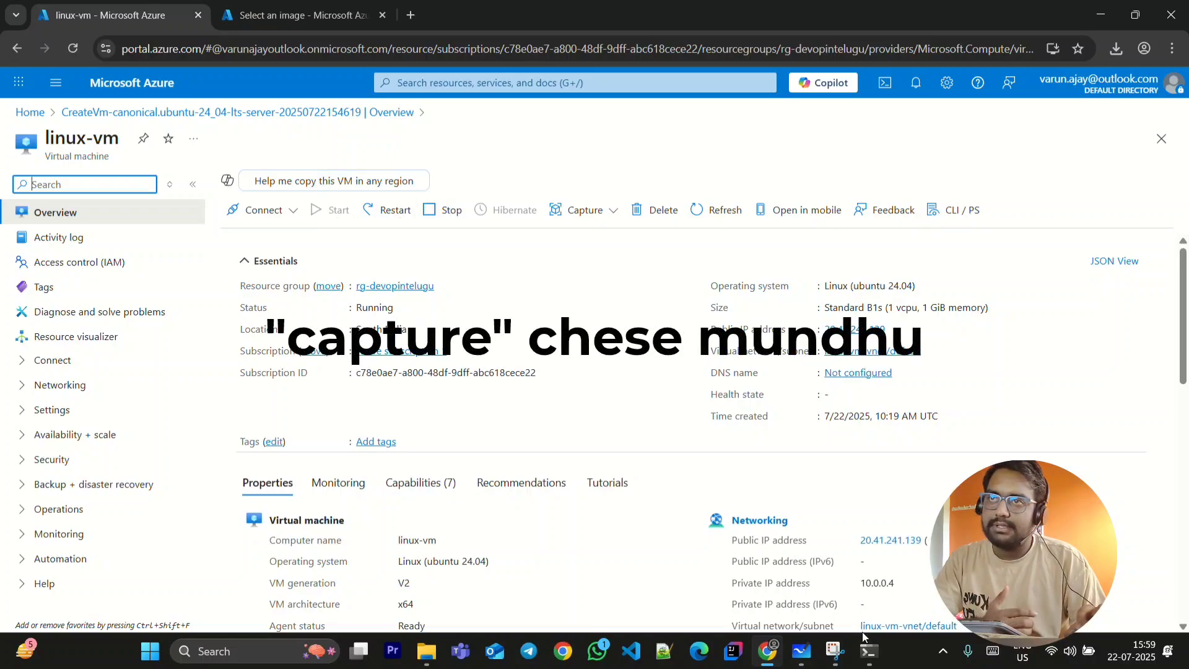
Stop the linux-vm virtual machine and follow the stop operation in the portal notifications.
{"action": "left_click", "coordinate": [869, 650]}
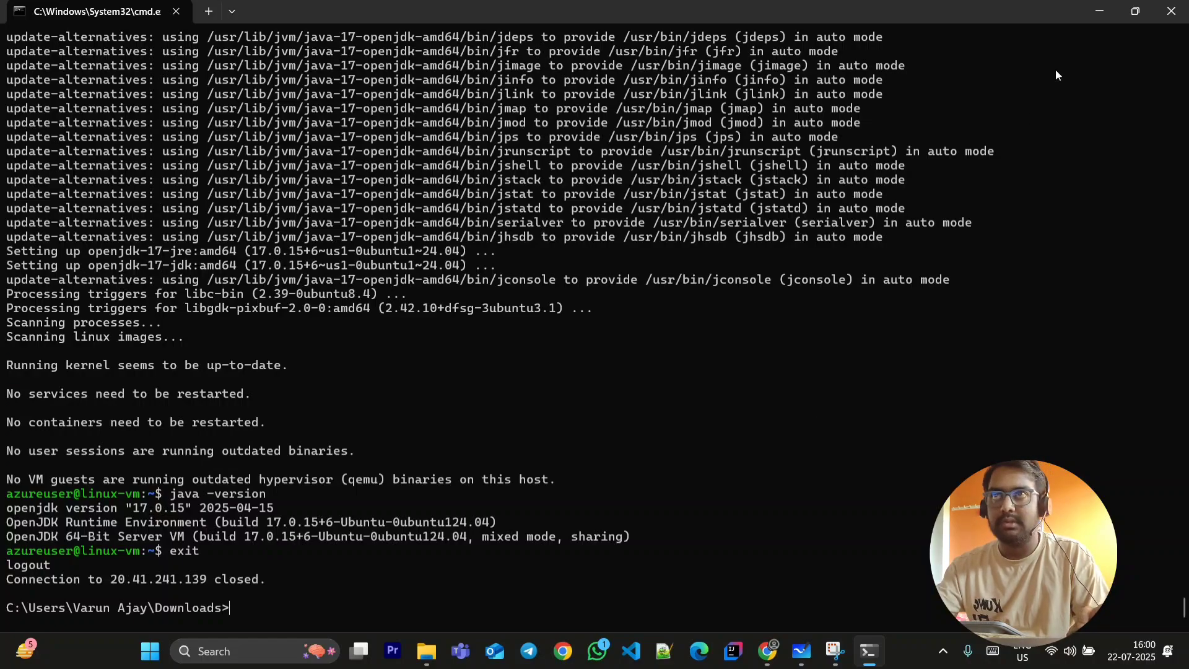
{"action": "left_click", "coordinate": [1111, 20]}
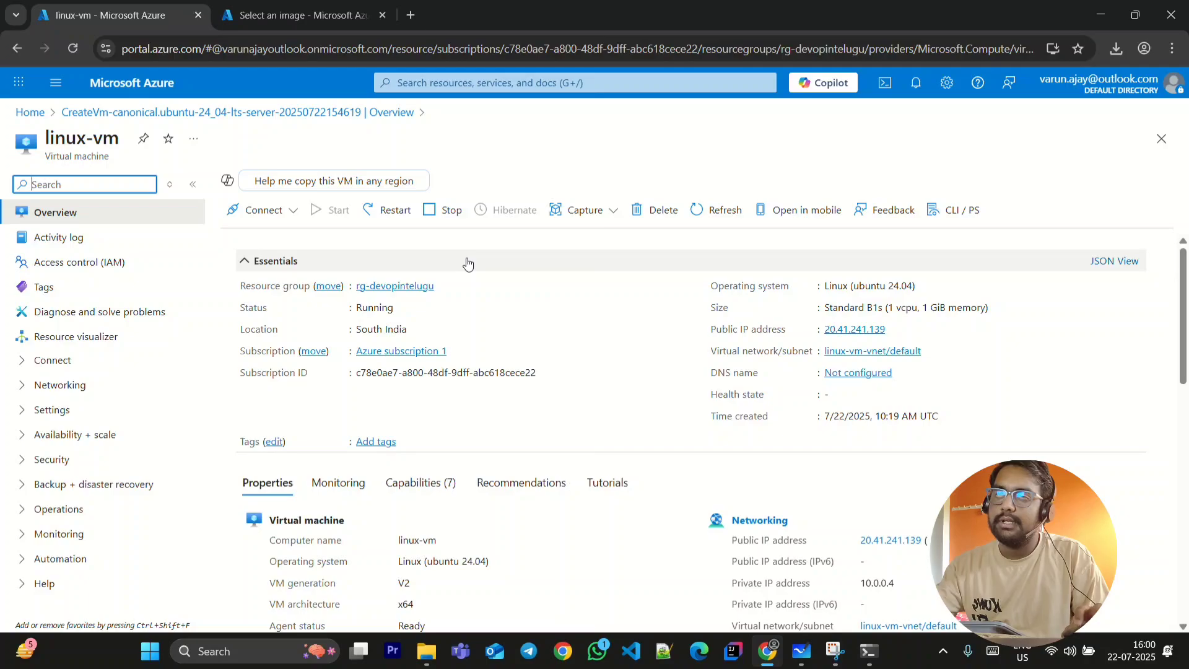
{"action": "left_click", "coordinate": [431, 215]}
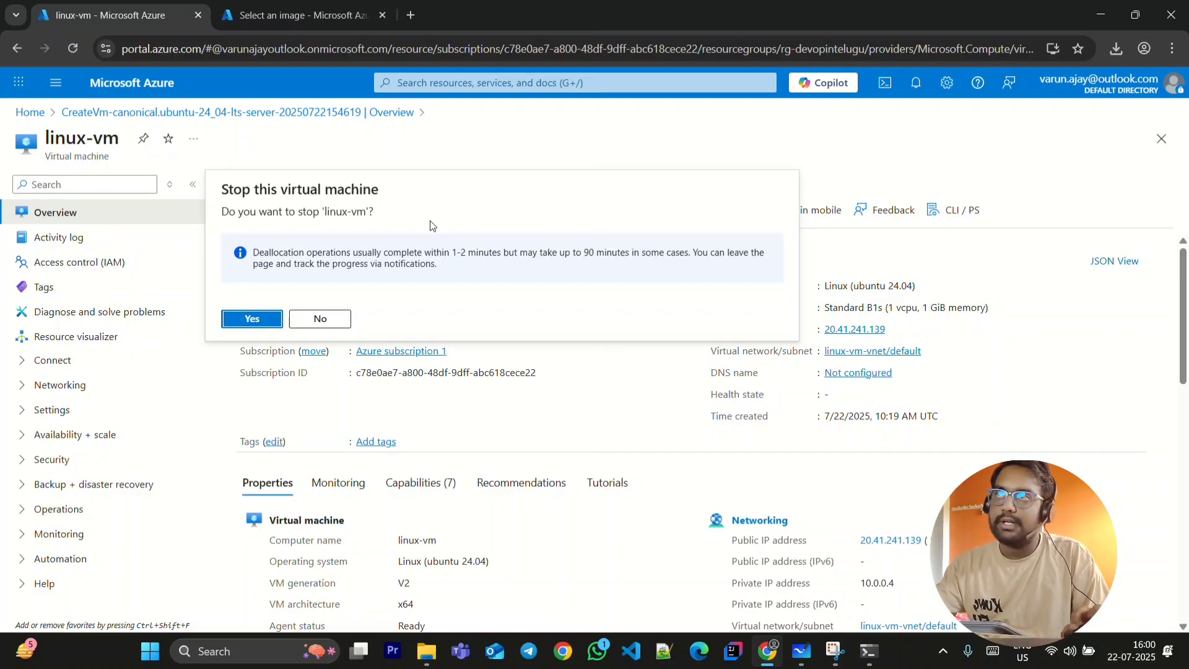
{"action": "left_click", "coordinate": [268, 319]}
{"action": "left_click", "coordinate": [916, 87]}
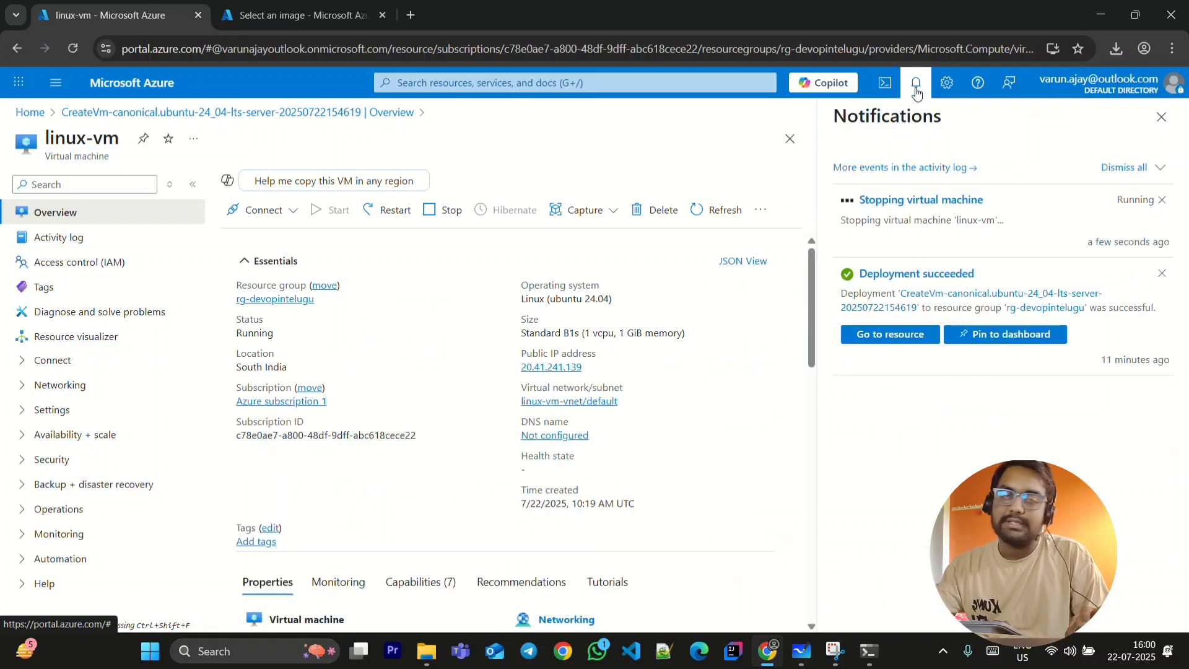
{"action": "left_click", "coordinate": [1162, 117]}
{"action": "left_click", "coordinate": [915, 86]}
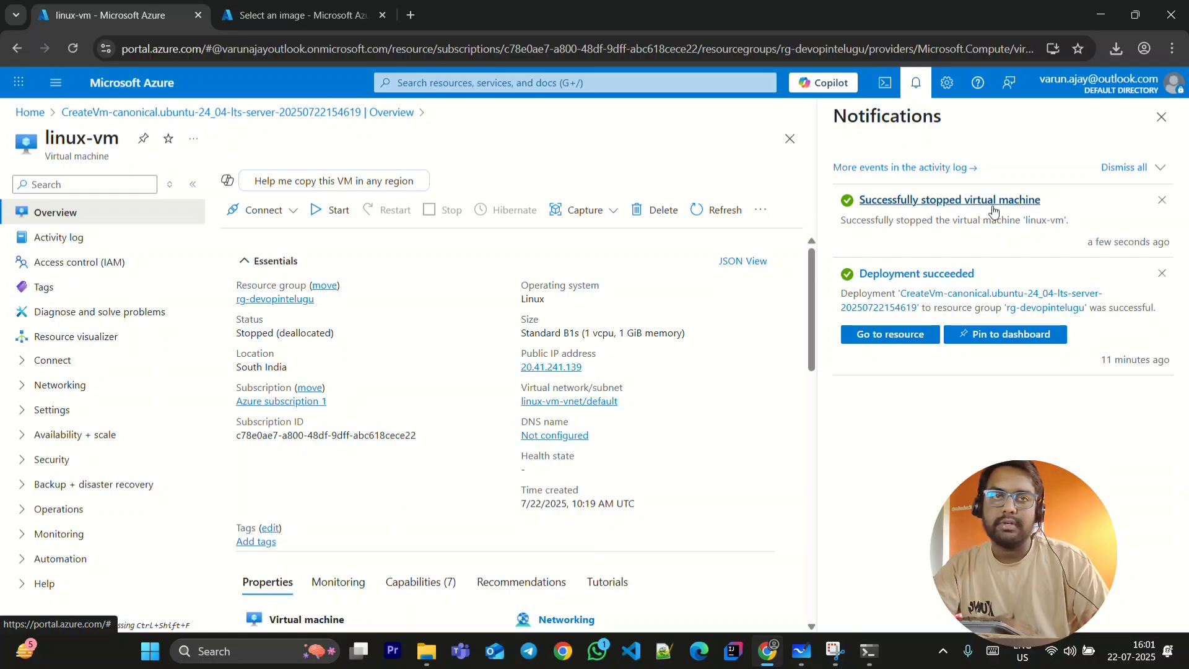
{"action": "left_click", "coordinate": [1161, 117]}
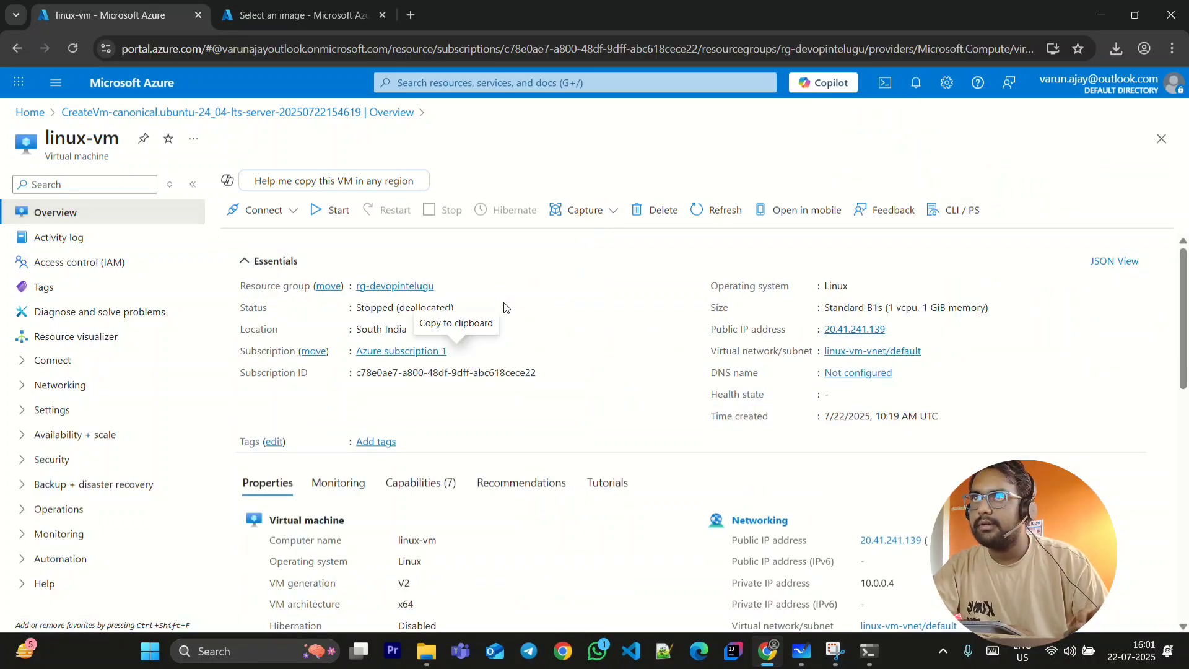
Start capturing an image from the linux-vm virtual machine.
{"action": "left_click", "coordinate": [613, 216]}
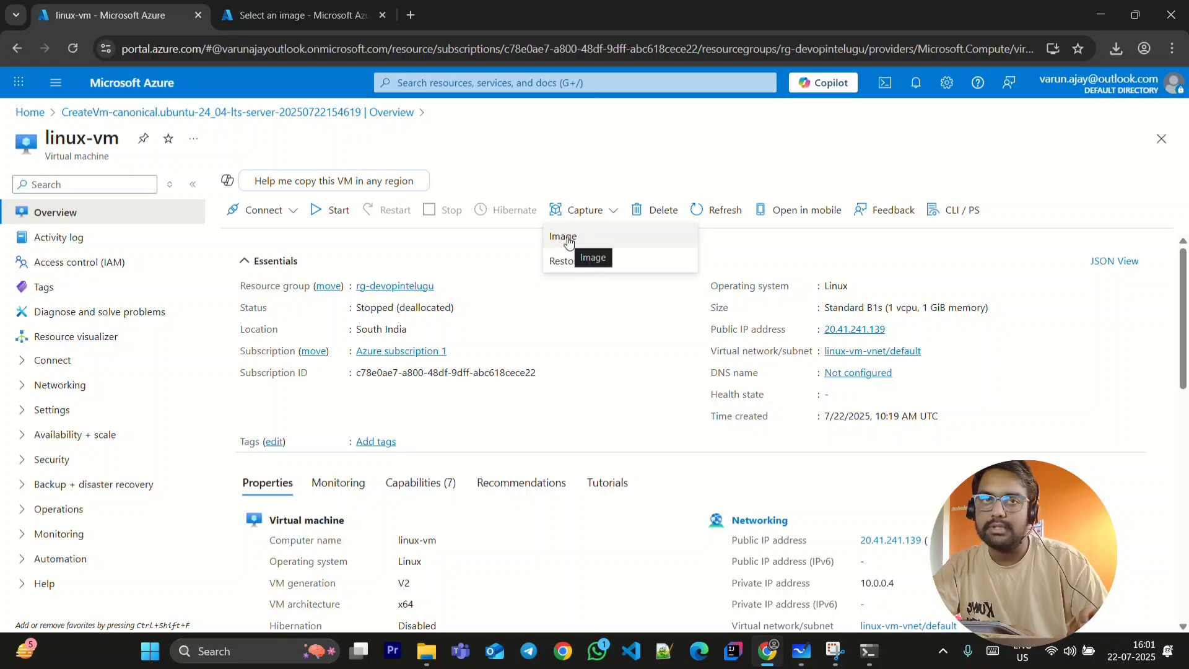
{"action": "left_click", "coordinate": [569, 241]}
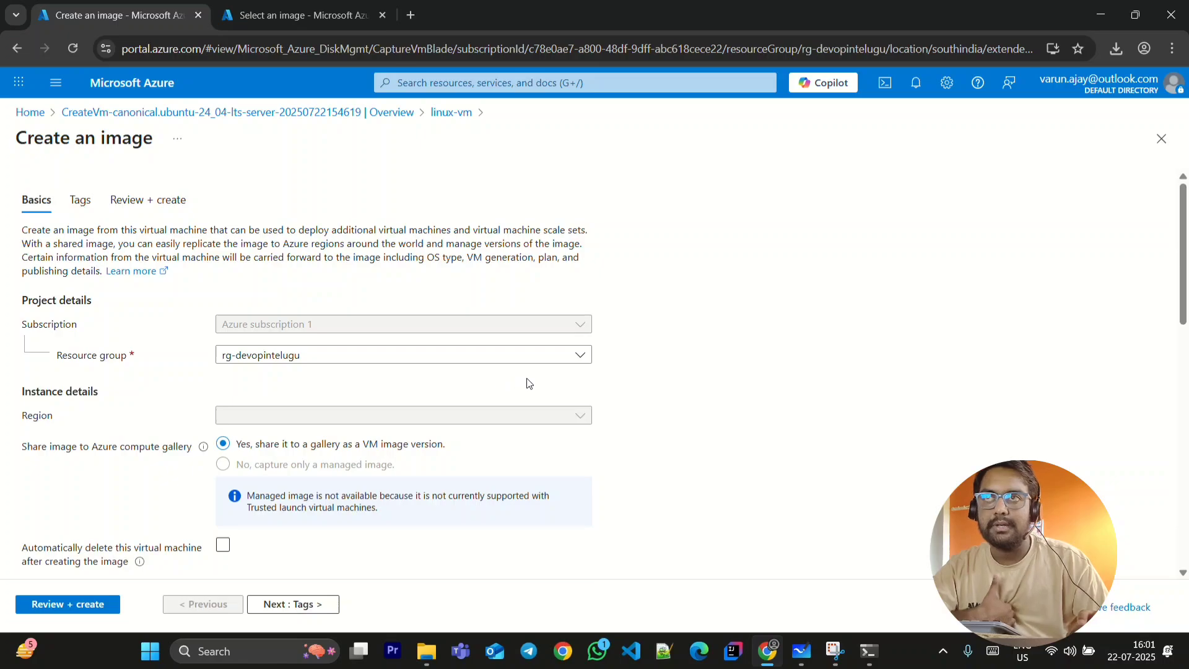
Switch to Microsoft Whiteboard, move to an empty area and draw a large four-sided frame in black pen for the gallery.
{"action": "left_click", "coordinate": [806, 652]}
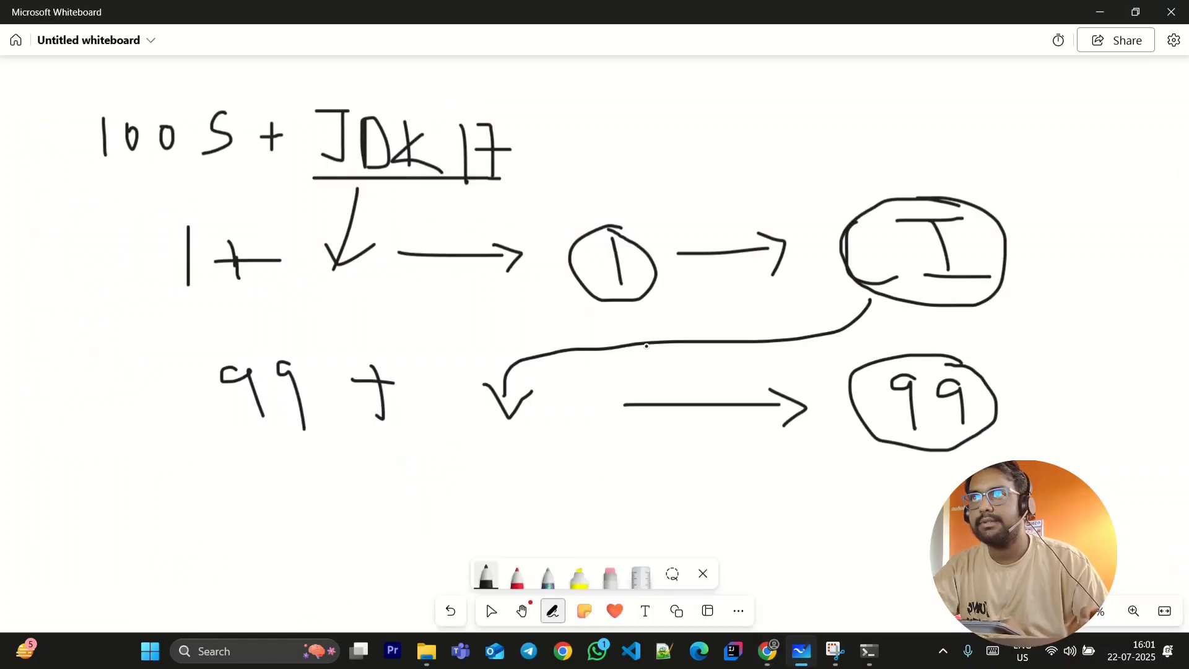
{"action": "left_click", "coordinate": [522, 611]}
{"action": "left_click_drag", "start_coordinate": [555, 302], "coordinate": [581, 462]}
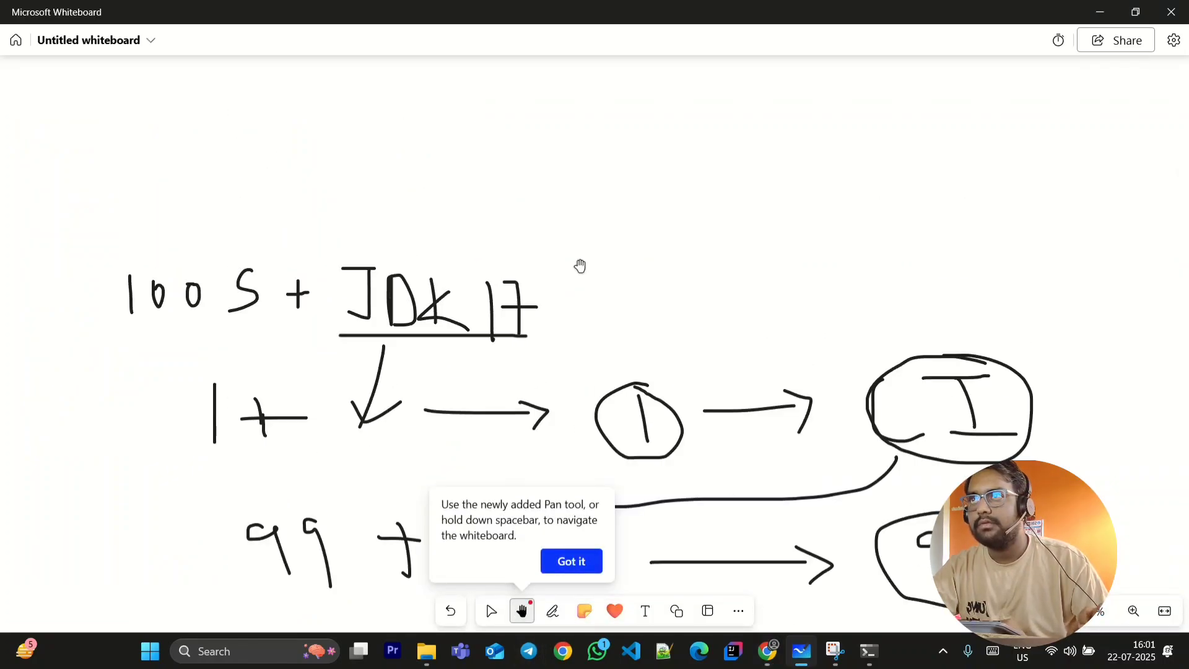
{"action": "left_click_drag", "start_coordinate": [582, 266], "coordinate": [544, 541]}
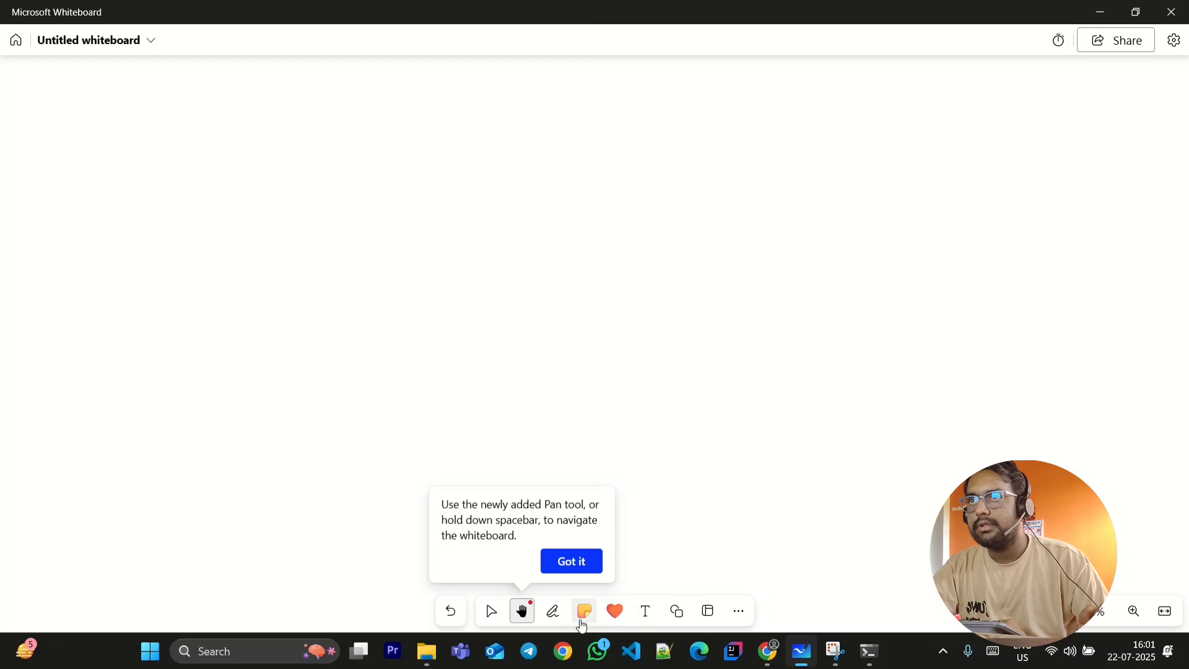
{"action": "left_click", "coordinate": [552, 611]}
{"action": "left_click_drag", "start_coordinate": [228, 151], "coordinate": [286, 550]}
{"action": "mouse_move", "coordinate": [223, 151]}
{"action": "left_mouse_down"}
{"action": "mouse_move", "coordinate": [970, 417]}
{"action": "mouse_move", "coordinate": [473, 555]}
{"action": "mouse_move", "coordinate": [286, 550]}
{"action": "left_mouse_up"}
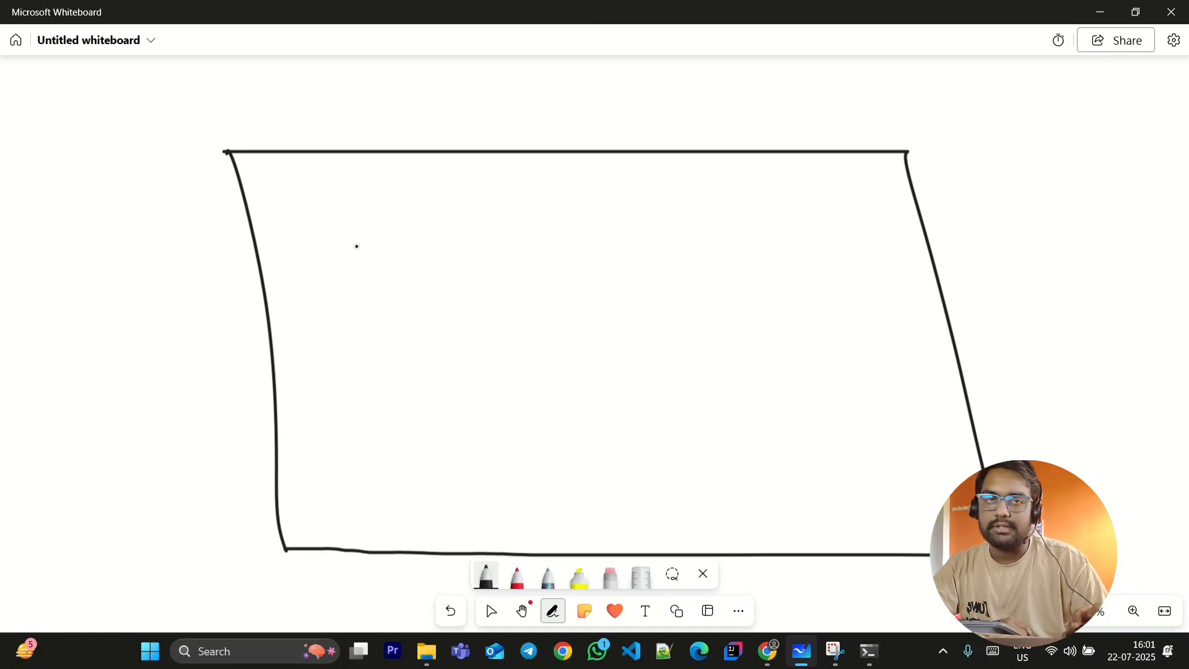
Draw a box with a small nested box inside the frame, labelling the frame G, the box L and the nested box 0.0.1.
{"action": "left_click_drag", "start_coordinate": [305, 201], "coordinate": [334, 367]}
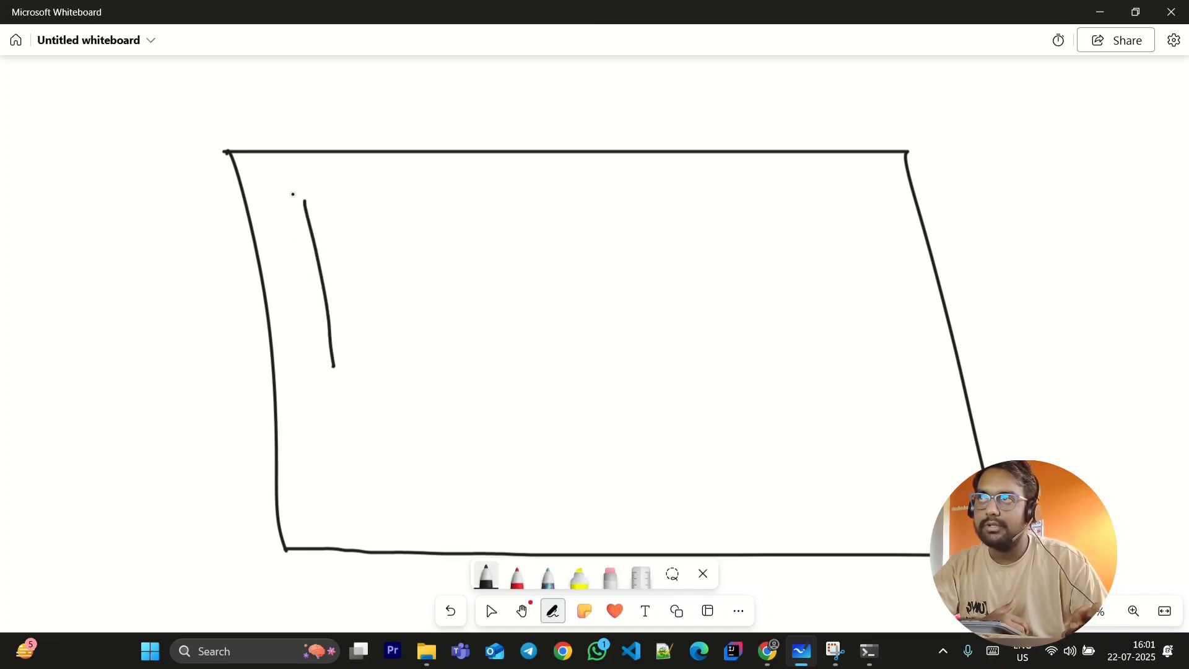
{"action": "mouse_move", "coordinate": [304, 198]}
{"action": "left_mouse_down"}
{"action": "mouse_move", "coordinate": [465, 198]}
{"action": "mouse_move", "coordinate": [549, 364]}
{"action": "mouse_move", "coordinate": [311, 373]}
{"action": "left_mouse_up"}
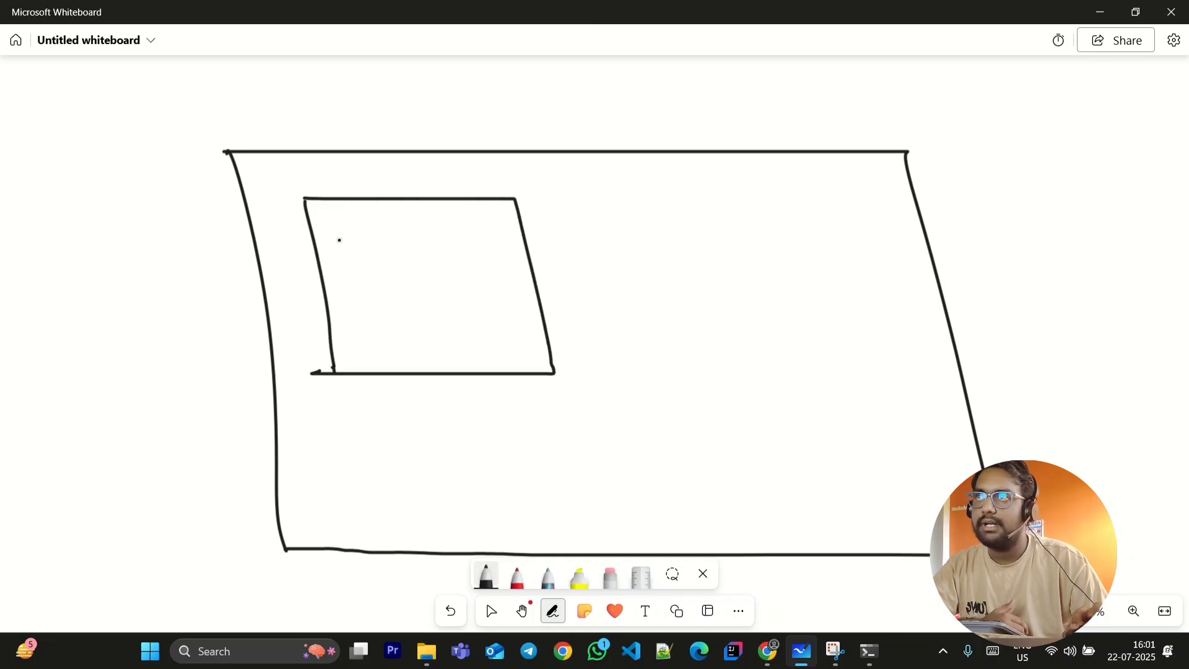
{"action": "left_click_drag", "start_coordinate": [330, 221], "coordinate": [335, 265]}
{"action": "mouse_move", "coordinate": [330, 221]}
{"action": "left_mouse_down"}
{"action": "mouse_move", "coordinate": [380, 222]}
{"action": "mouse_move", "coordinate": [391, 272]}
{"action": "mouse_move", "coordinate": [322, 272]}
{"action": "left_mouse_up"}
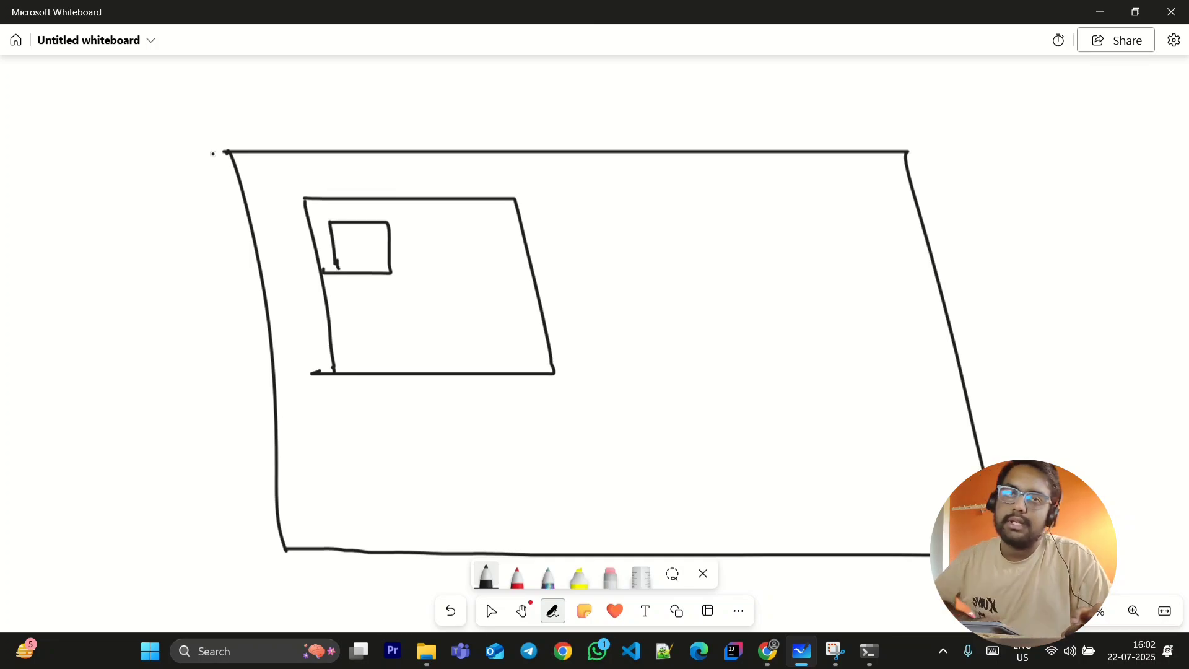
{"action": "mouse_move", "coordinate": [286, 90]}
{"action": "left_mouse_down"}
{"action": "mouse_move", "coordinate": [270, 124]}
{"action": "mouse_move", "coordinate": [298, 117]}
{"action": "mouse_move", "coordinate": [318, 168]}
{"action": "left_mouse_up"}
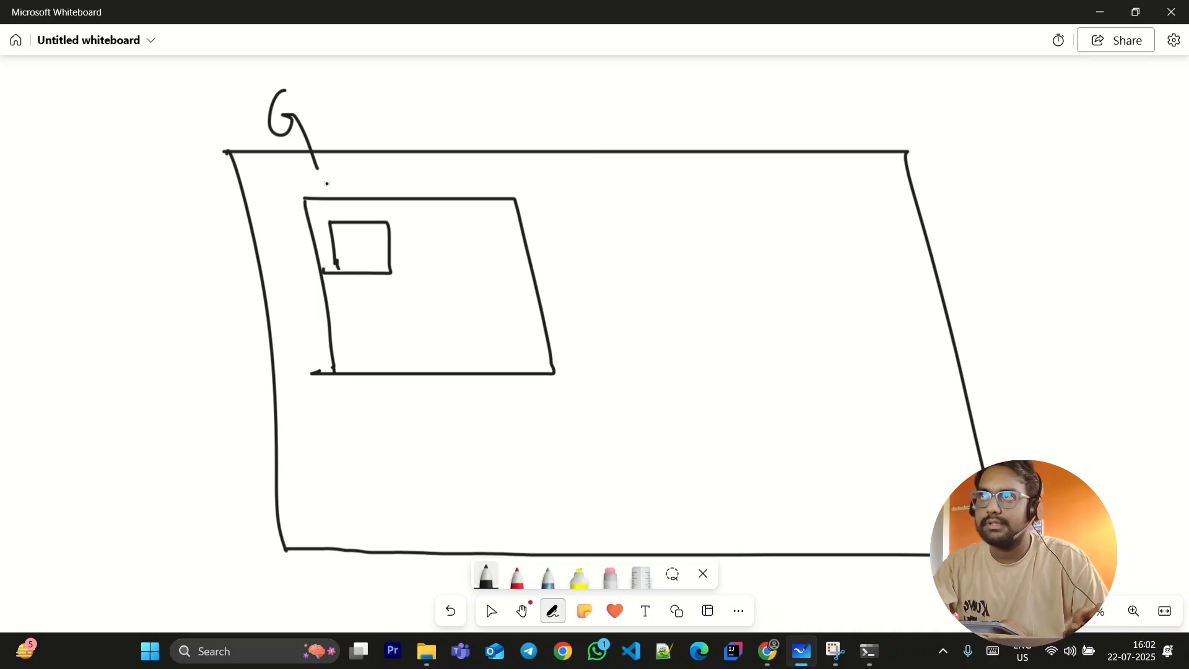
{"action": "mouse_move", "coordinate": [336, 166]}
{"action": "left_mouse_down"}
{"action": "mouse_move", "coordinate": [344, 194]}
{"action": "mouse_move", "coordinate": [385, 192]}
{"action": "mouse_move", "coordinate": [368, 214]}
{"action": "mouse_move", "coordinate": [348, 204]}
{"action": "mouse_move", "coordinate": [384, 218]}
{"action": "mouse_move", "coordinate": [325, 213]}
{"action": "left_mouse_up"}
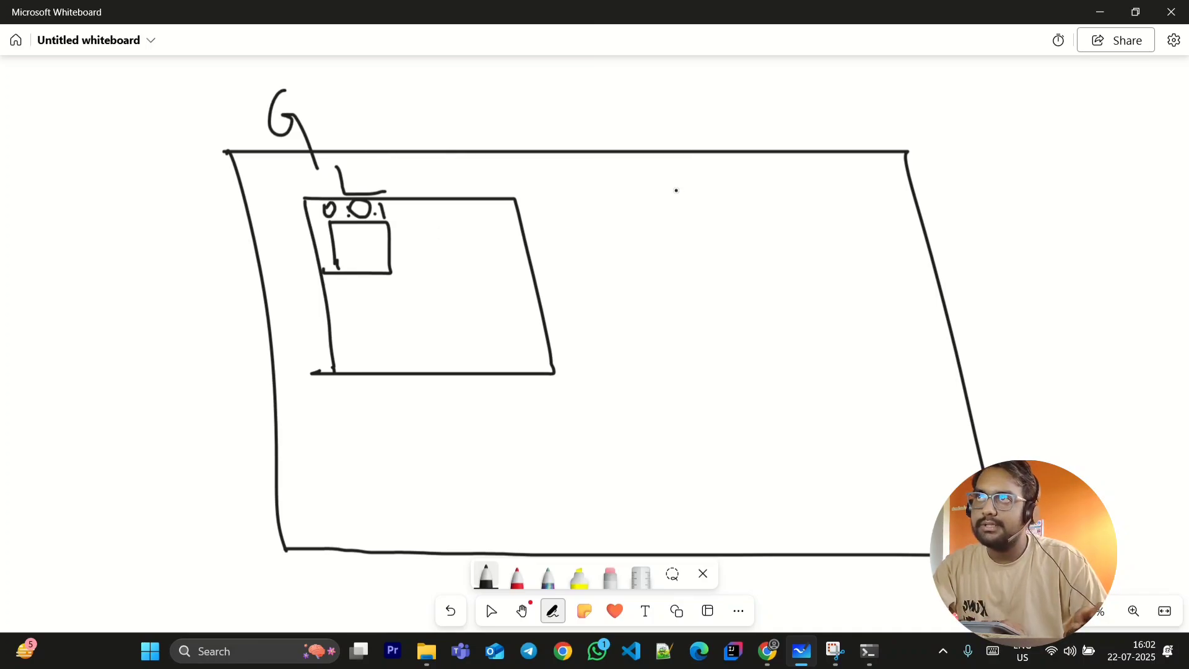
Draw a second box labelled W with a small nested box inside the frame, and minimize the whiteboard.
{"action": "mouse_move", "coordinate": [624, 208]}
{"action": "left_mouse_down"}
{"action": "mouse_move", "coordinate": [661, 383]}
{"action": "mouse_move", "coordinate": [695, 210]}
{"action": "mouse_move", "coordinate": [908, 343]}
{"action": "mouse_move", "coordinate": [651, 380]}
{"action": "left_mouse_up"}
{"action": "mouse_move", "coordinate": [654, 172]}
{"action": "left_mouse_down"}
{"action": "mouse_move", "coordinate": [661, 186]}
{"action": "mouse_move", "coordinate": [688, 184]}
{"action": "mouse_move", "coordinate": [705, 168]}
{"action": "left_mouse_up"}
{"action": "mouse_move", "coordinate": [652, 234]}
{"action": "left_mouse_down"}
{"action": "mouse_move", "coordinate": [667, 271]}
{"action": "mouse_move", "coordinate": [723, 272]}
{"action": "mouse_move", "coordinate": [668, 264]}
{"action": "left_mouse_up"}
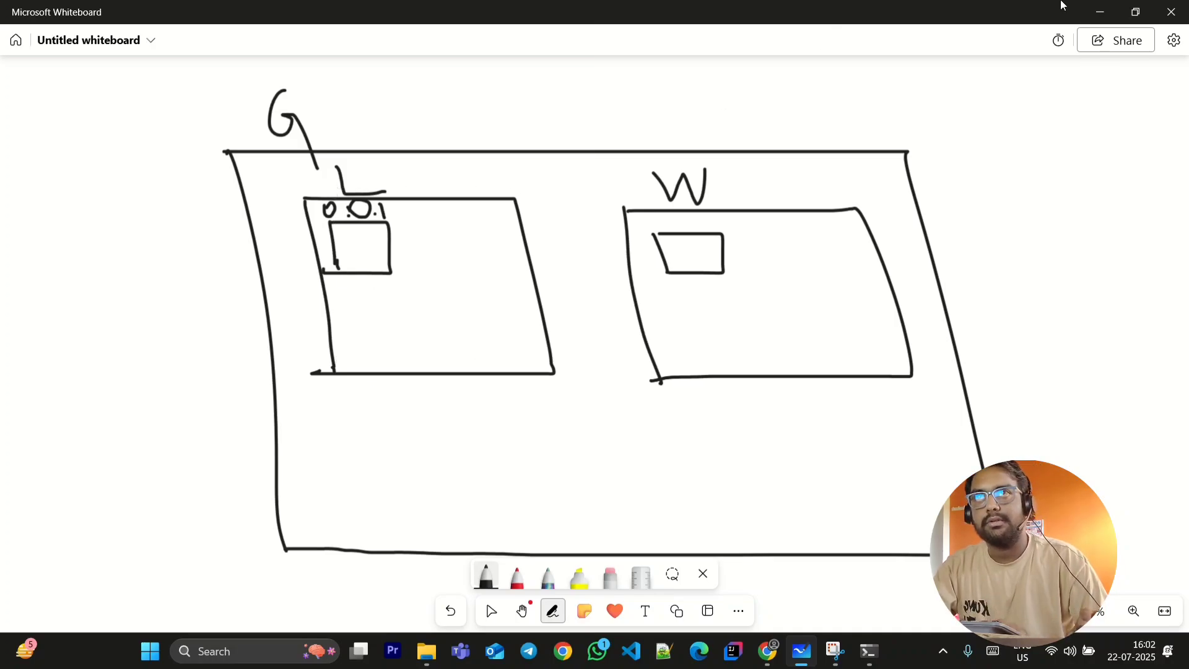
{"action": "left_click", "coordinate": [1100, 12]}
Enable automatic deletion of the virtual machine after the image is created.
{"action": "scroll", "coordinate": [124, 365], "scroll_direction": "down", "scroll_amount": 3}
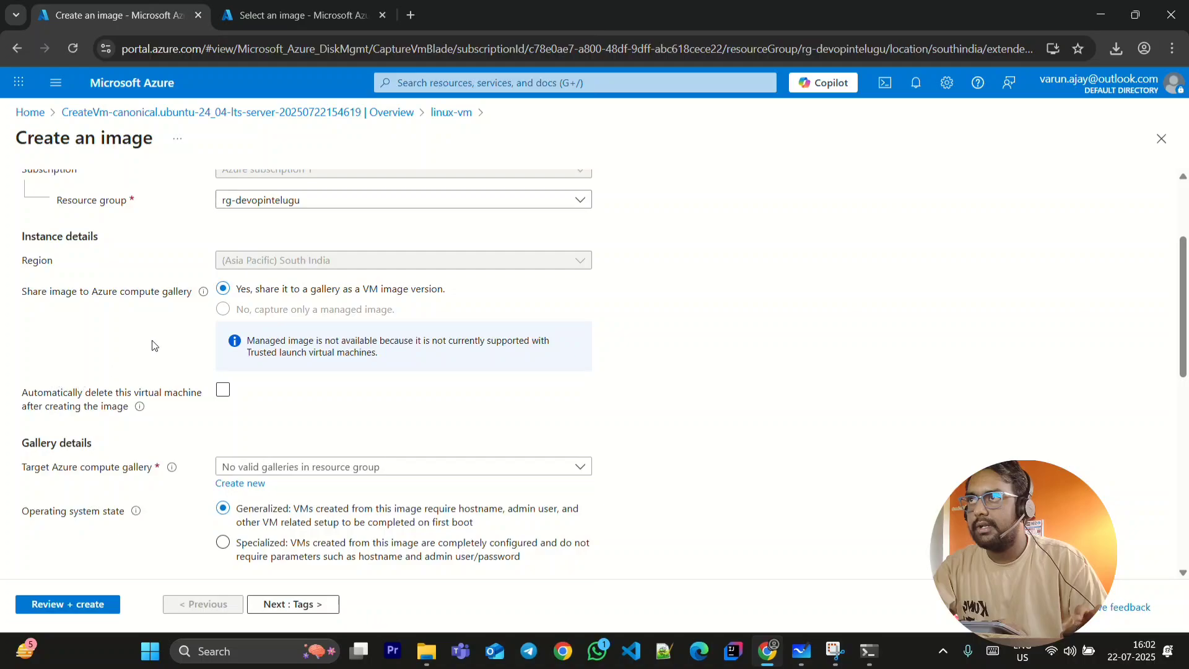
{"action": "scroll", "coordinate": [186, 310], "scroll_direction": "up", "scroll_amount": 1}
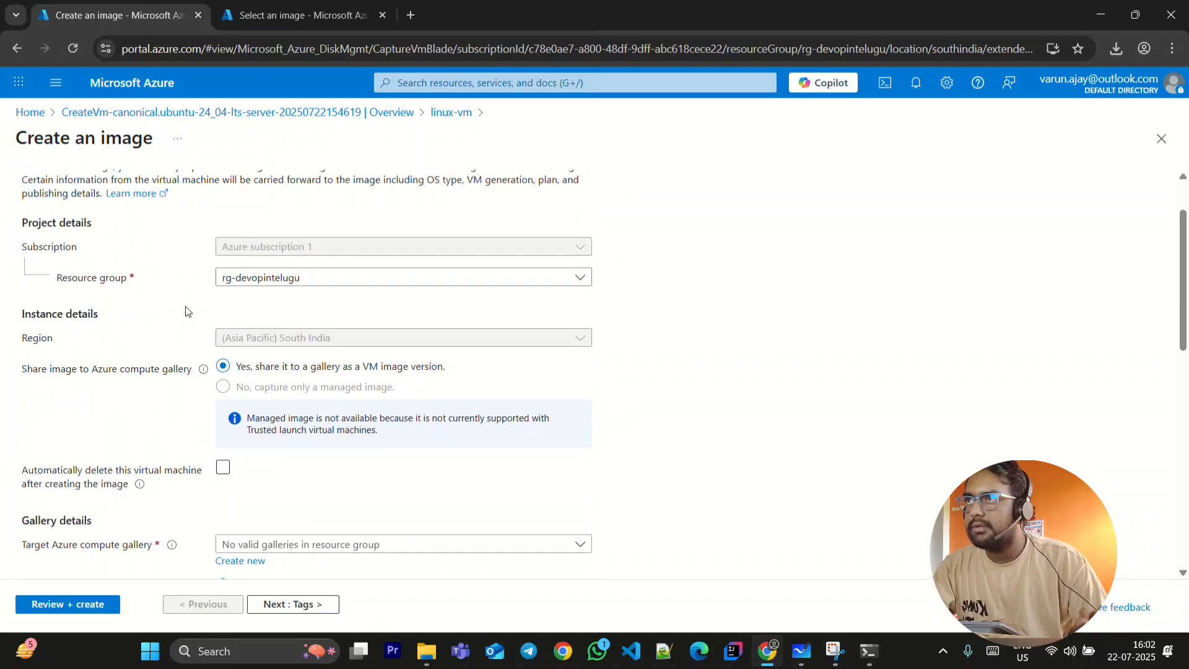
{"action": "scroll", "coordinate": [169, 316], "scroll_direction": "down", "scroll_amount": 1}
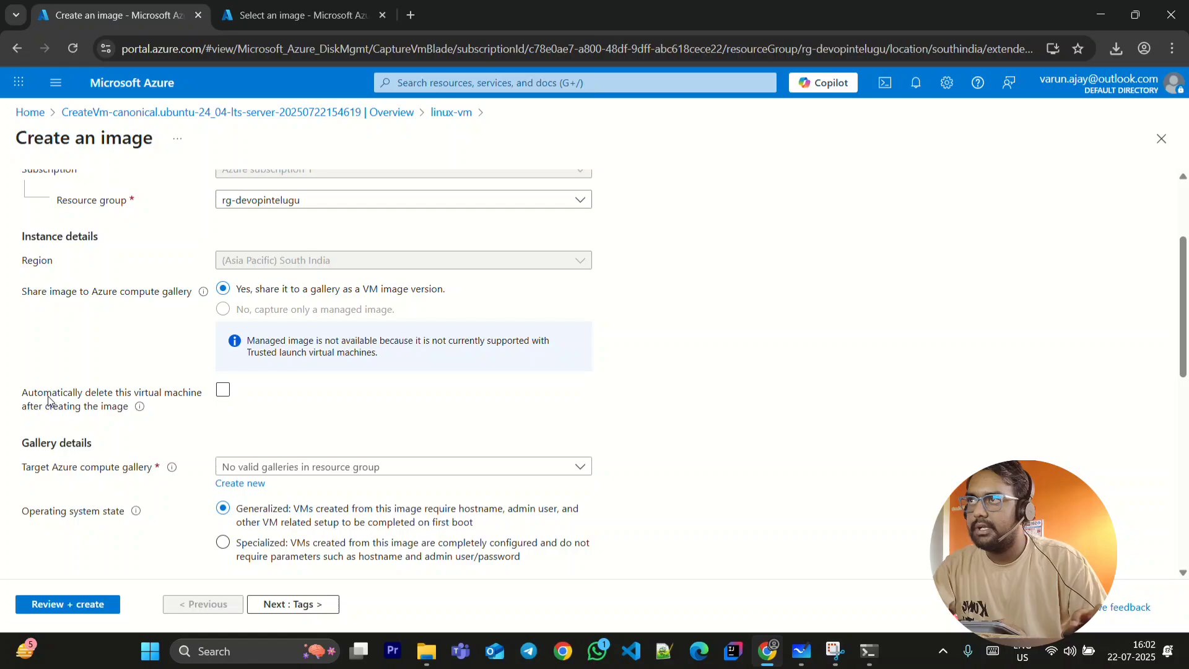
{"action": "mouse_move", "coordinate": [134, 408]}
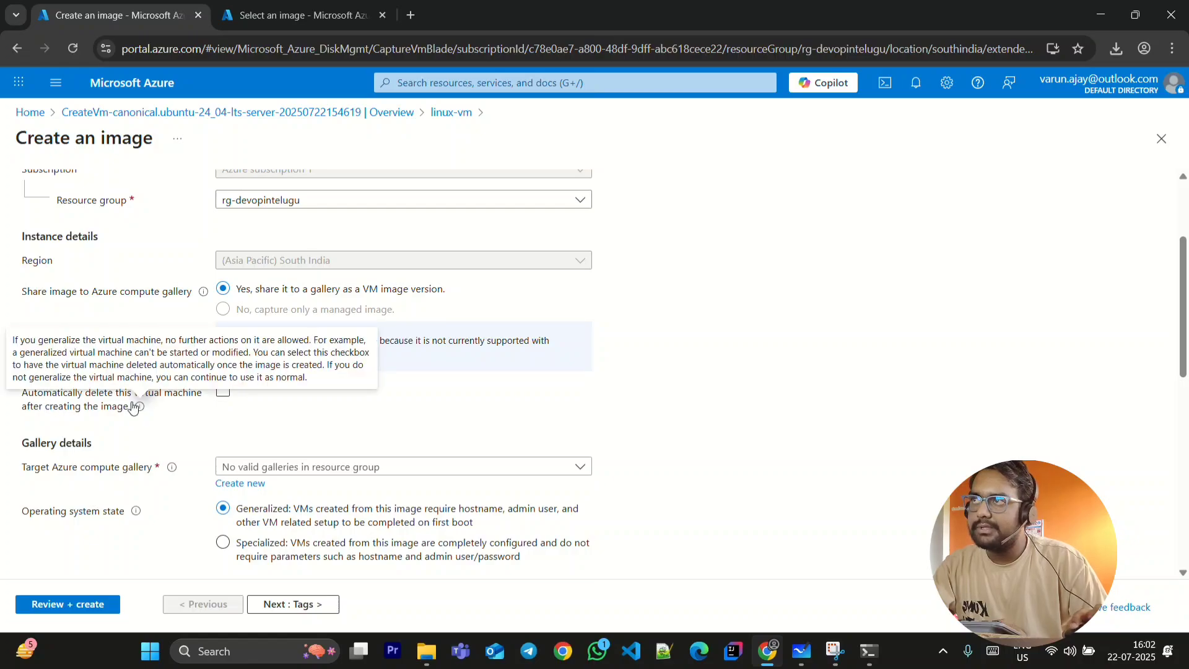
{"action": "left_click", "coordinate": [223, 390]}
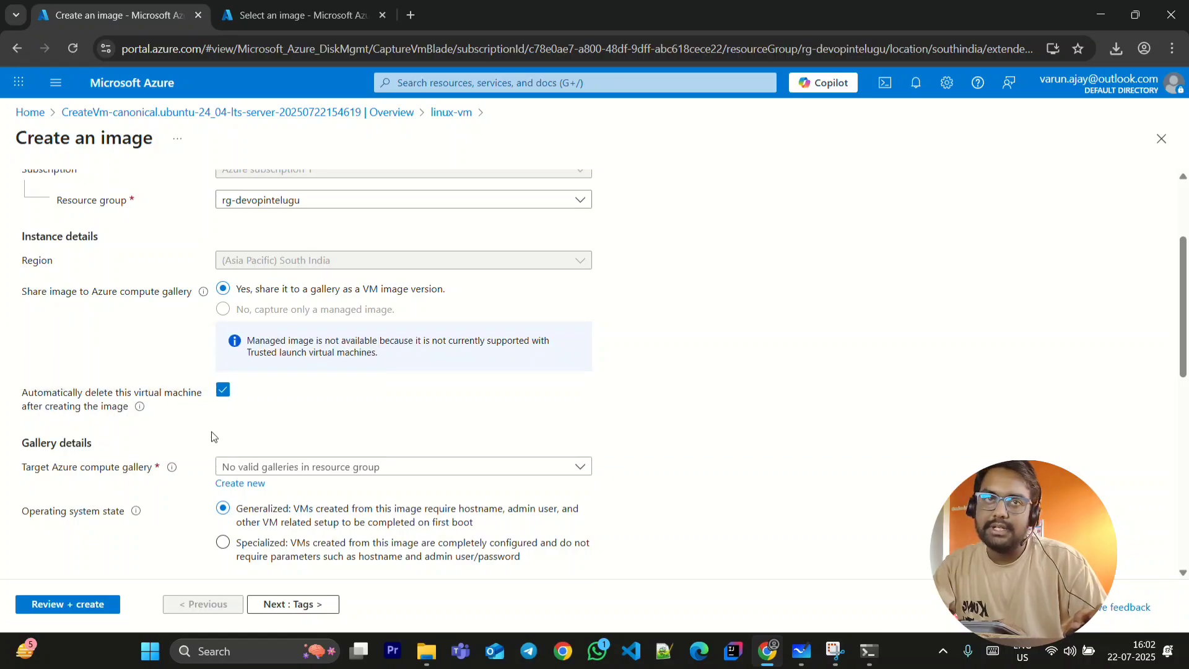
Create a new target Azure compute gallery named mygallery for the image.
{"action": "scroll", "coordinate": [217, 437], "scroll_direction": "down", "scroll_amount": 1}
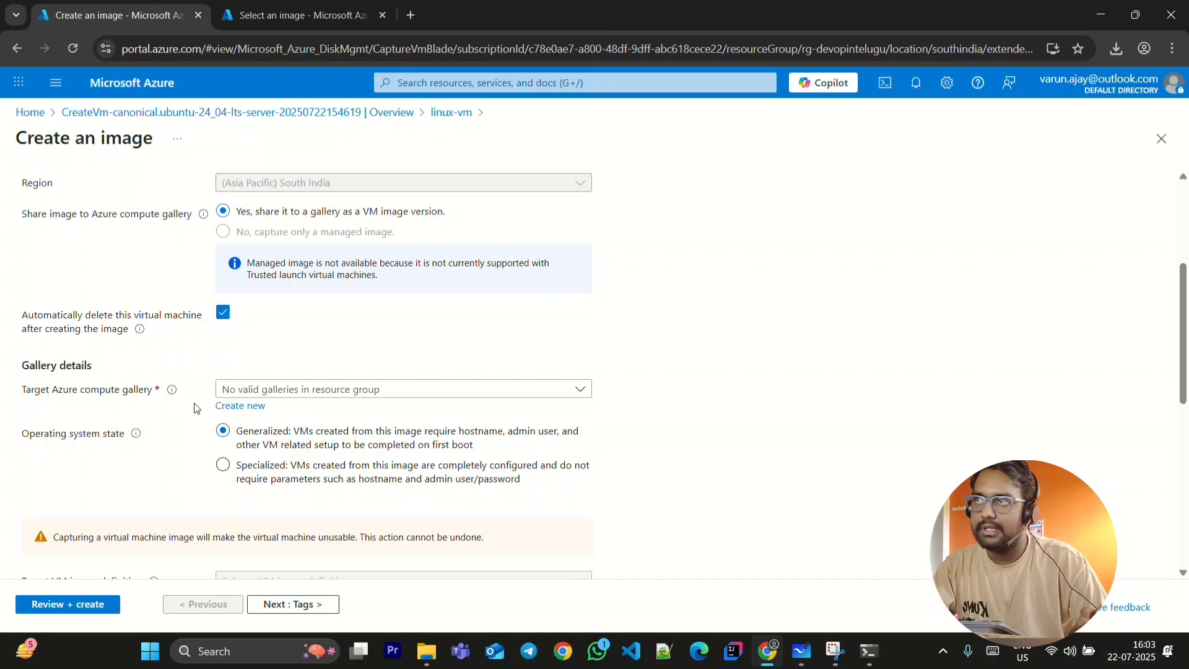
{"action": "left_click", "coordinate": [251, 407]}
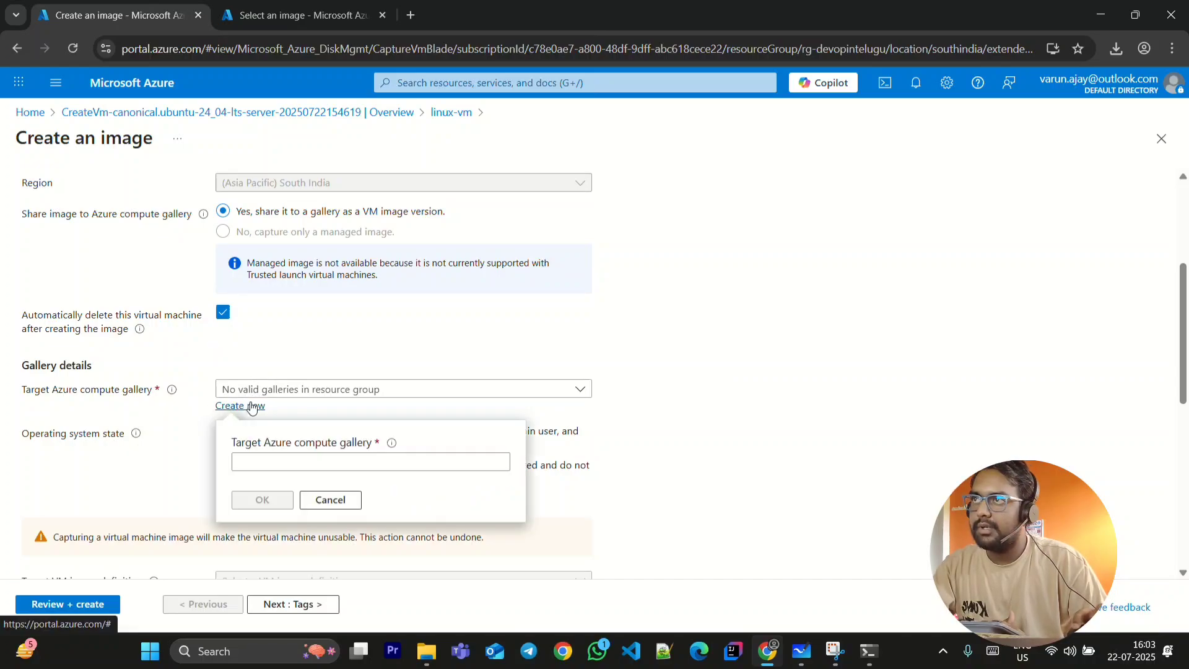
{"action": "left_click", "coordinate": [283, 463]}
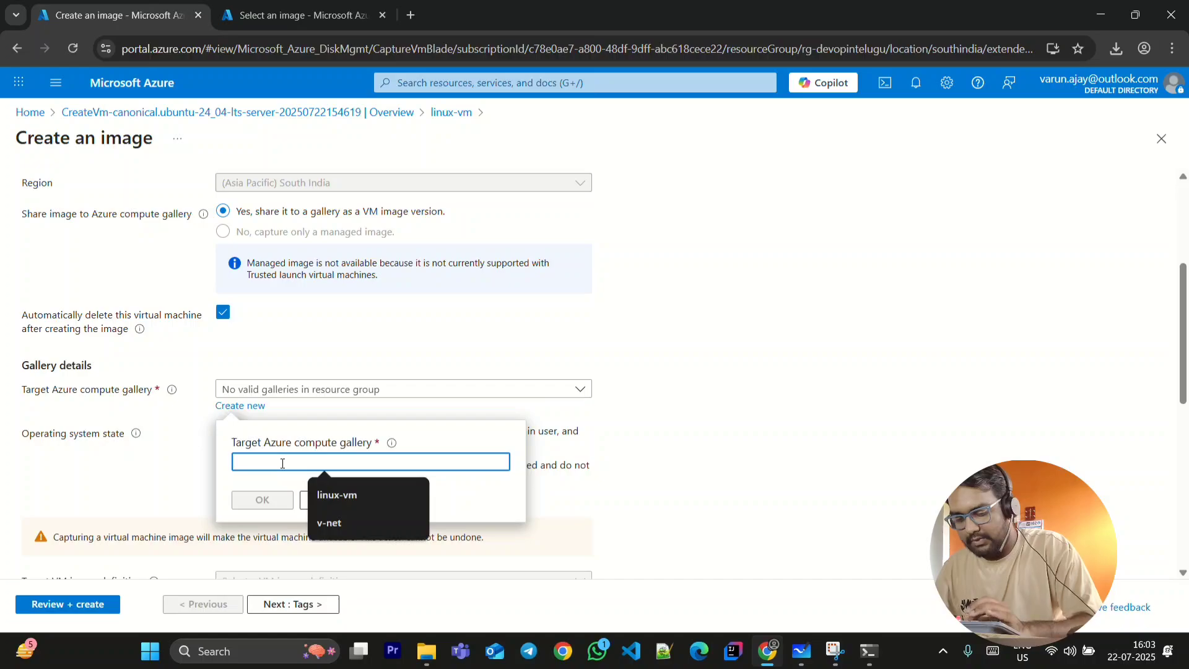
{"action": "type", "text": "mygallery"}
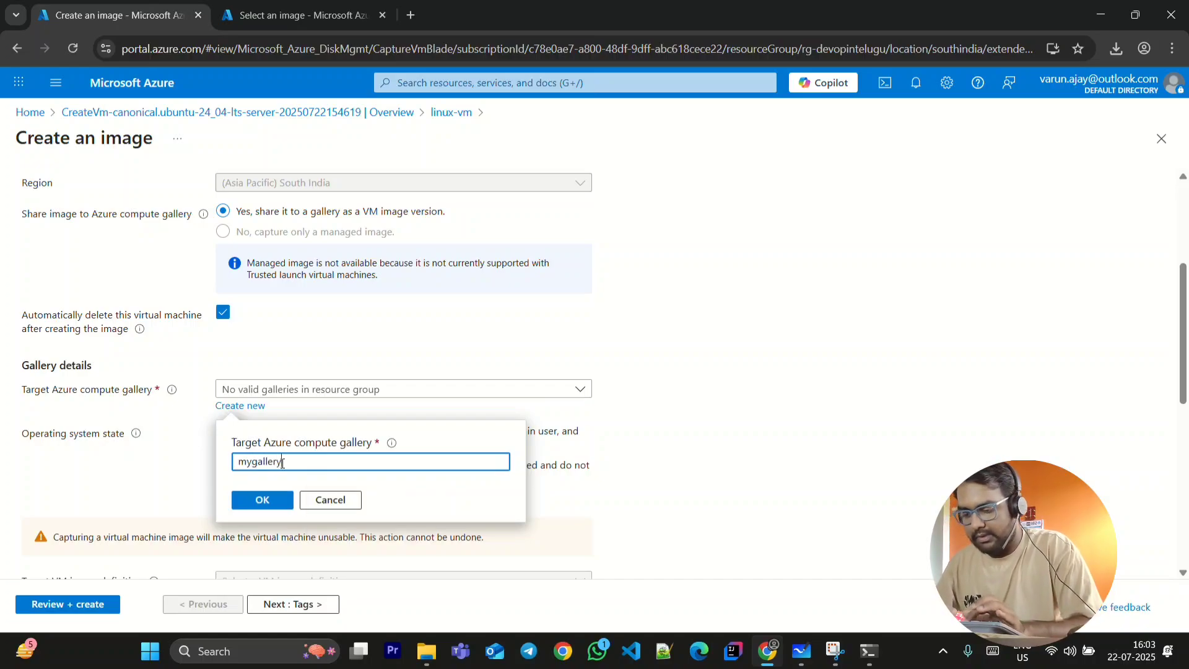
{"action": "left_click", "coordinate": [262, 499]}
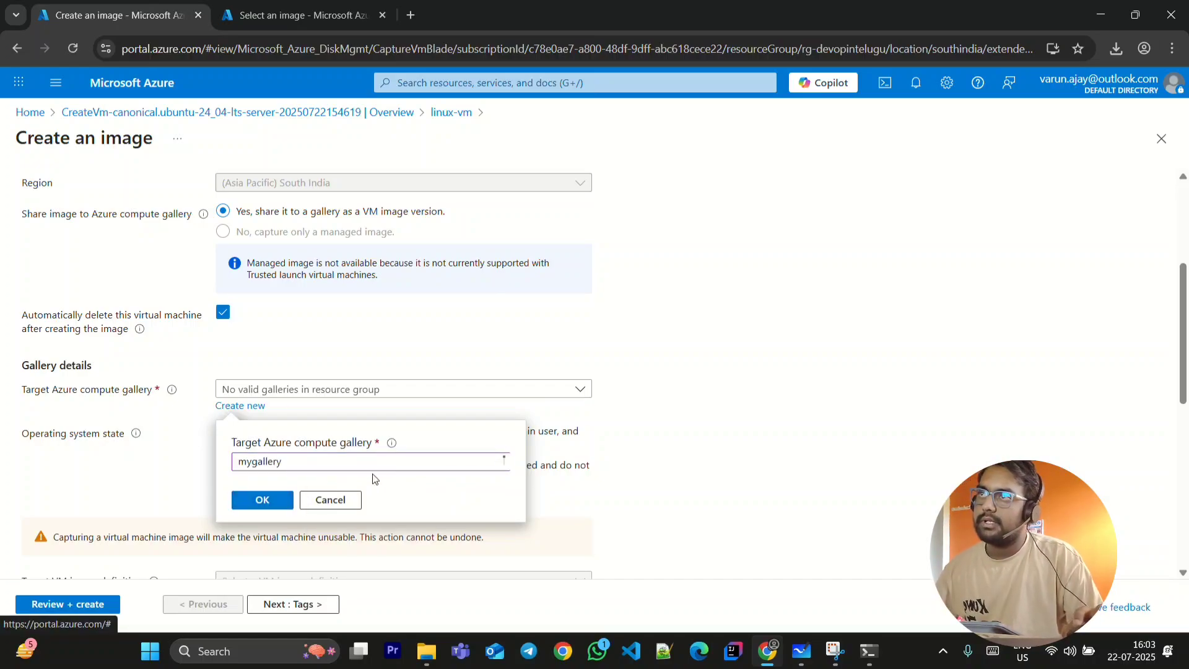
Filter the target VM image definitions for linux-jdk-vm's and copy the entered text.
{"action": "scroll", "coordinate": [326, 381], "scroll_direction": "down", "scroll_amount": 1}
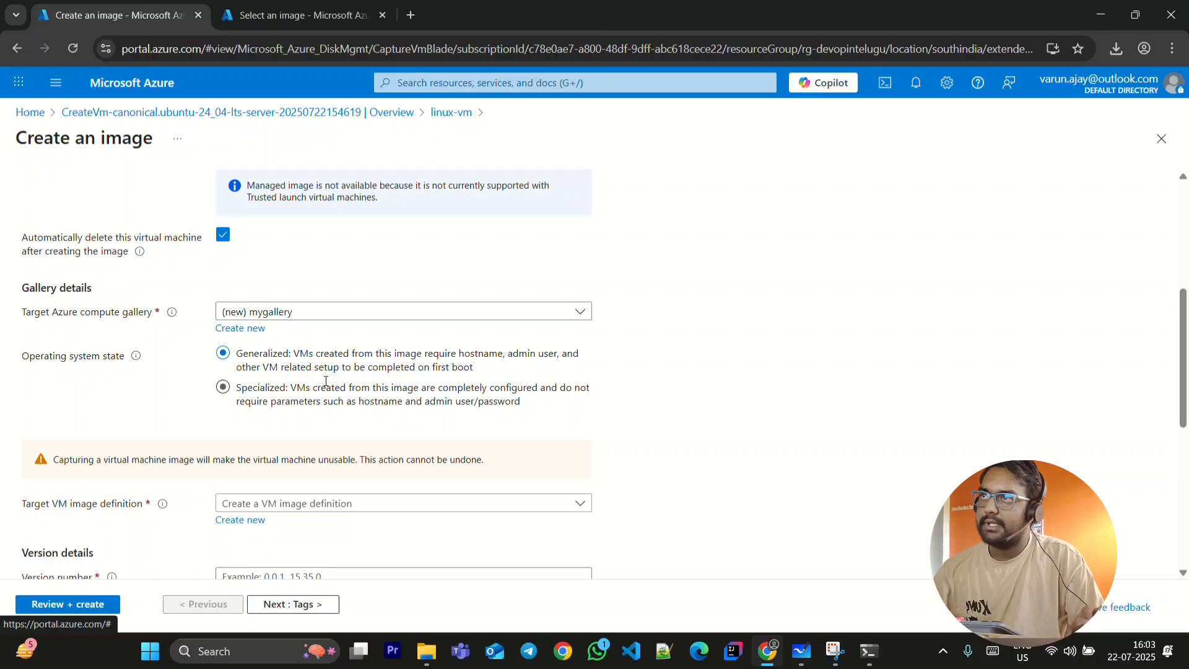
{"action": "scroll", "coordinate": [223, 414], "scroll_direction": "down", "scroll_amount": 1}
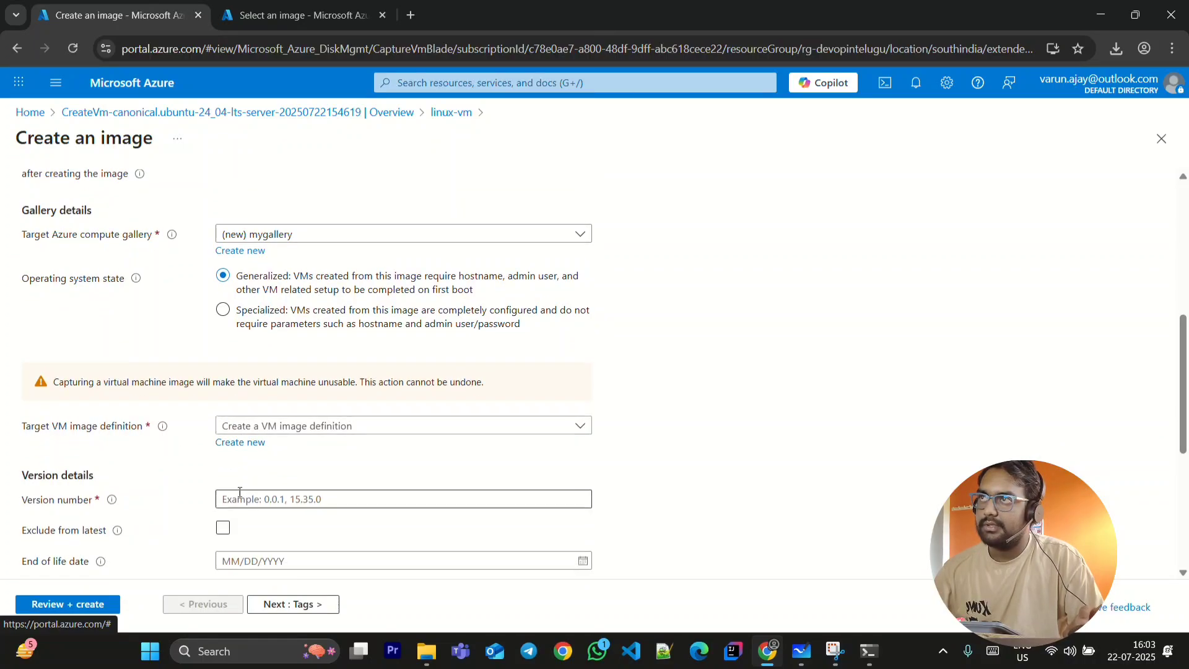
{"action": "scroll", "coordinate": [240, 492], "scroll_direction": "down", "scroll_amount": 1}
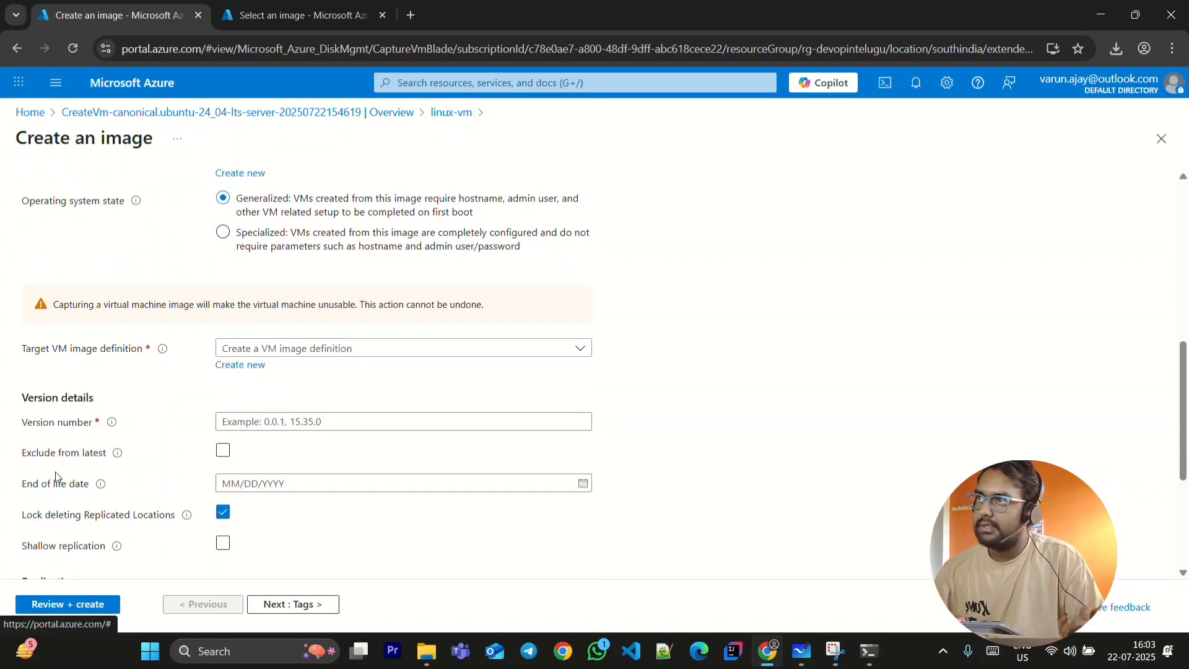
{"action": "left_click", "coordinate": [272, 350]}
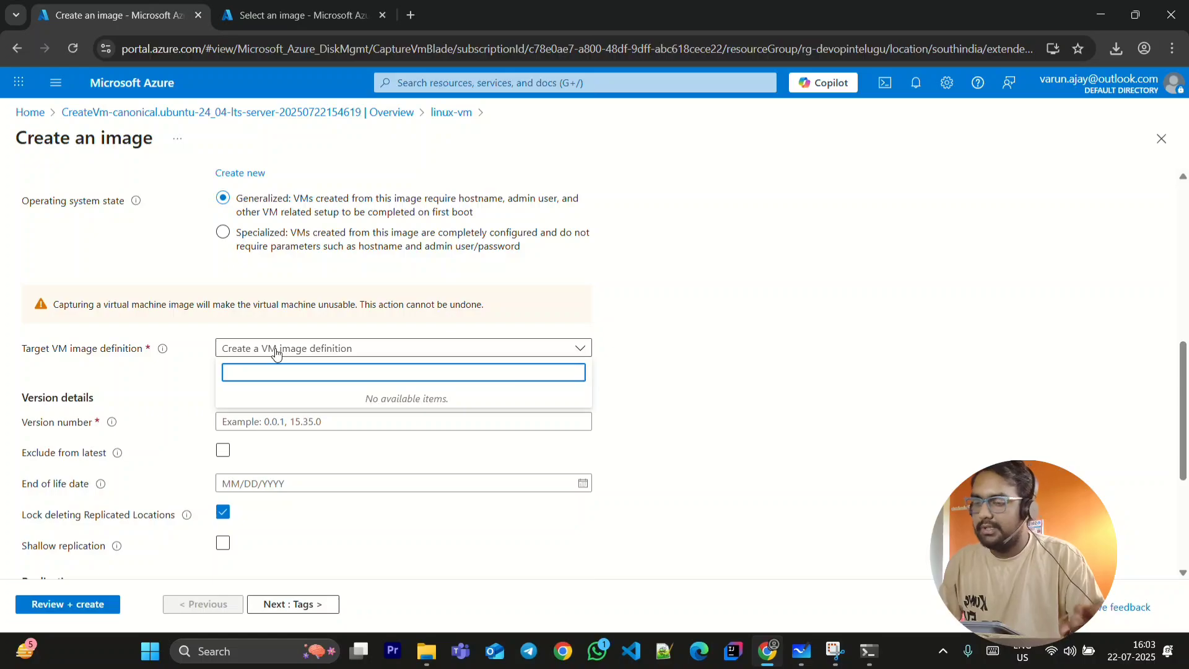
{"action": "type", "text": "linux"}
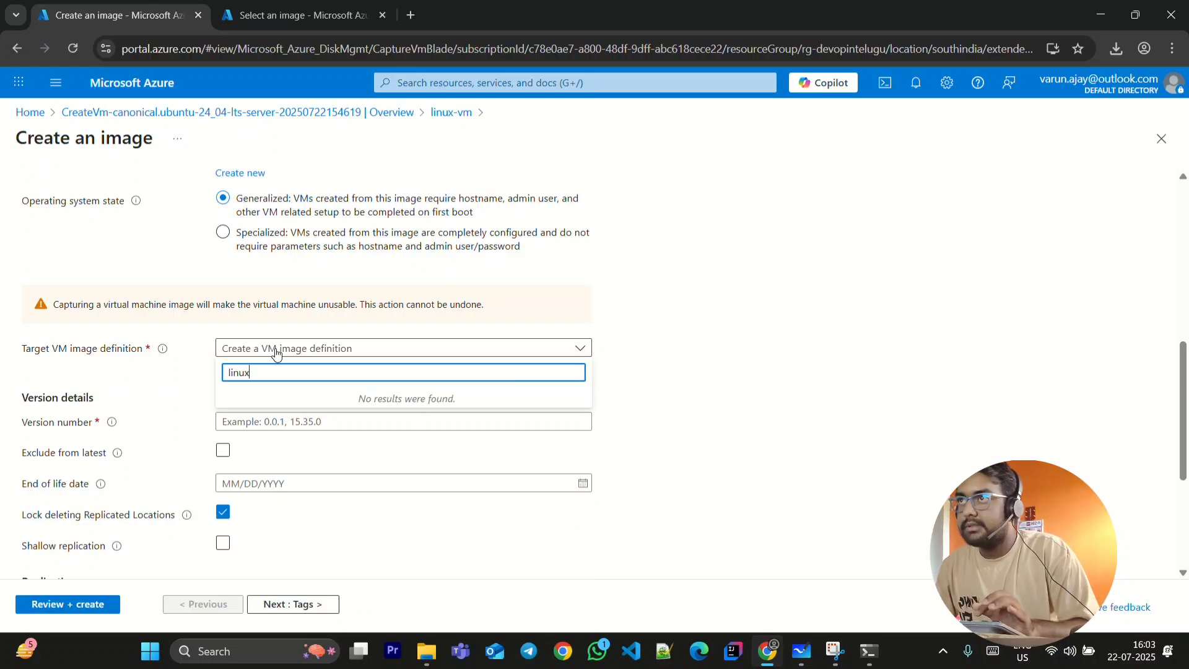
{"action": "type", "text": "-j"}
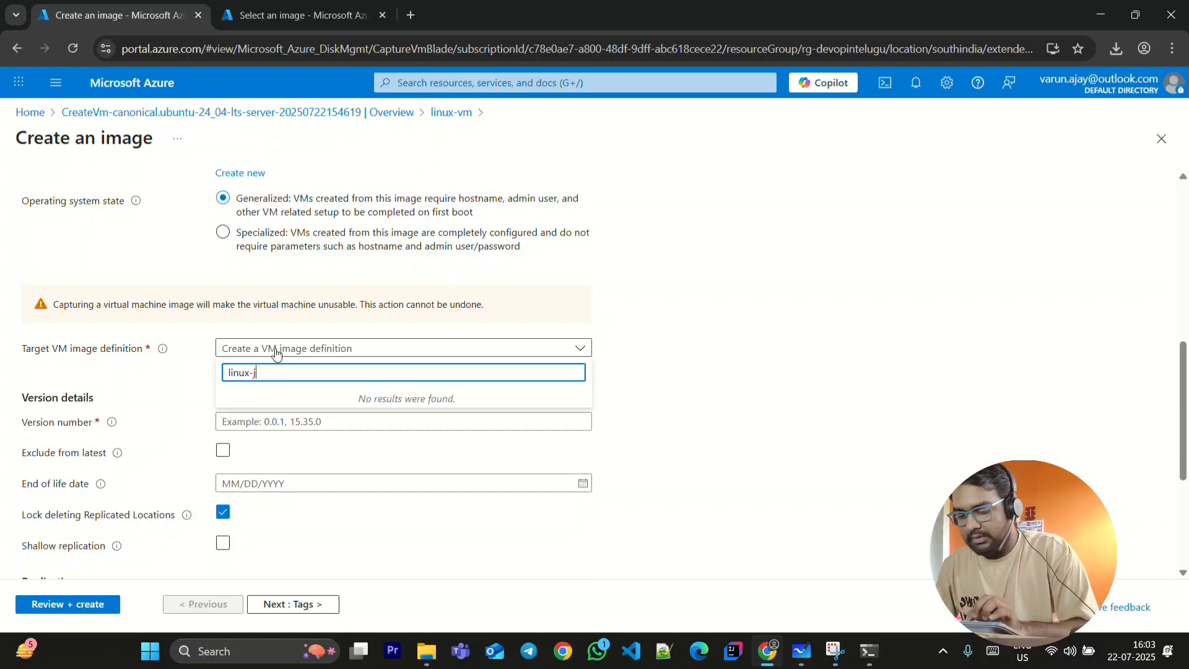
{"action": "type", "text": "fddk-vm'"}
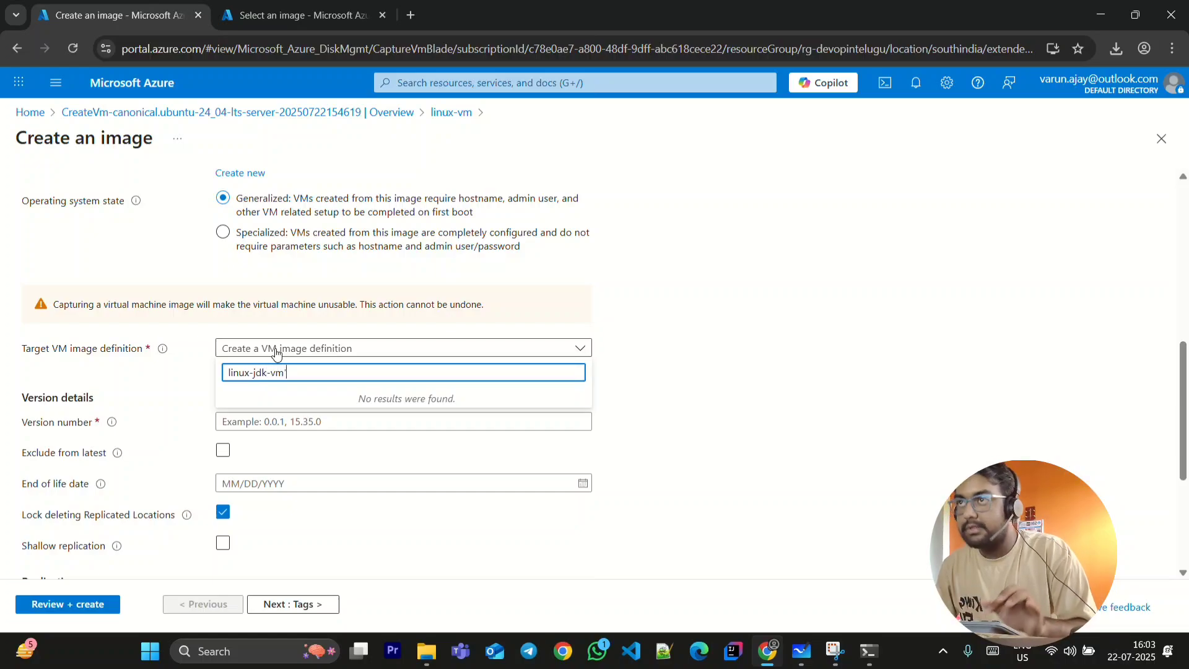
{"action": "type", "text": "s"}
{"action": "key", "text": "ctrl+a"}
{"action": "key", "text": "ctrl+c"}
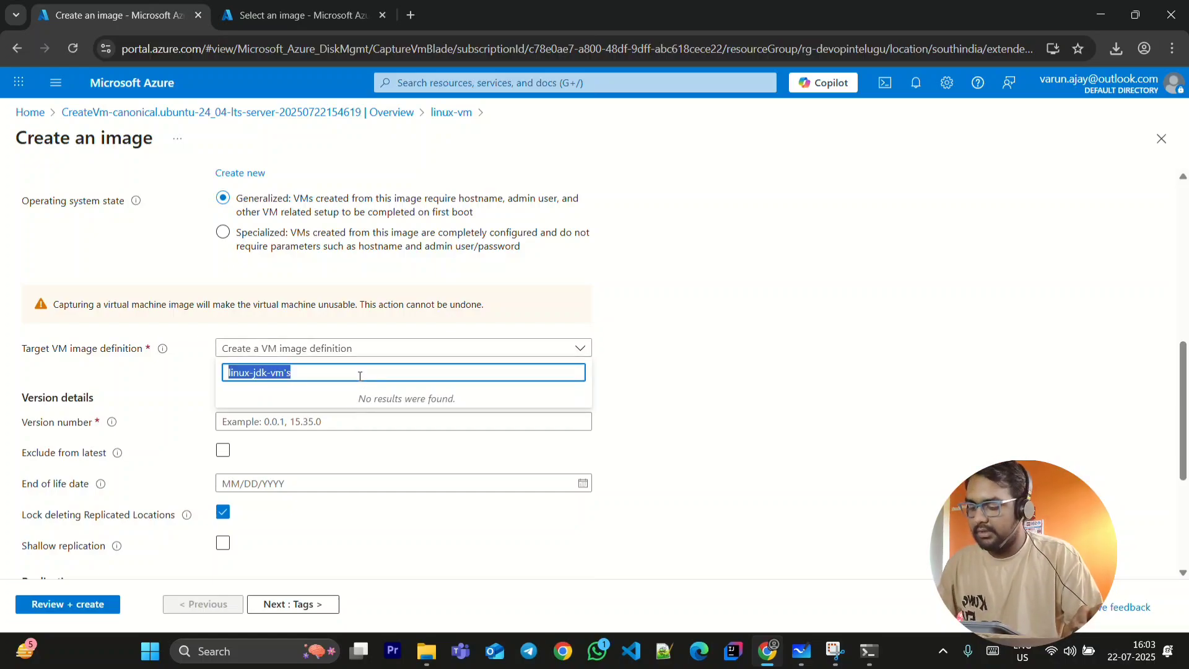
{"action": "key", "text": "BackSpace"}
{"action": "left_click", "coordinate": [675, 376]}
Create a new VM image definition named linux-jdk-vm, keeping the x64 architecture.
{"action": "left_click", "coordinate": [257, 366]}
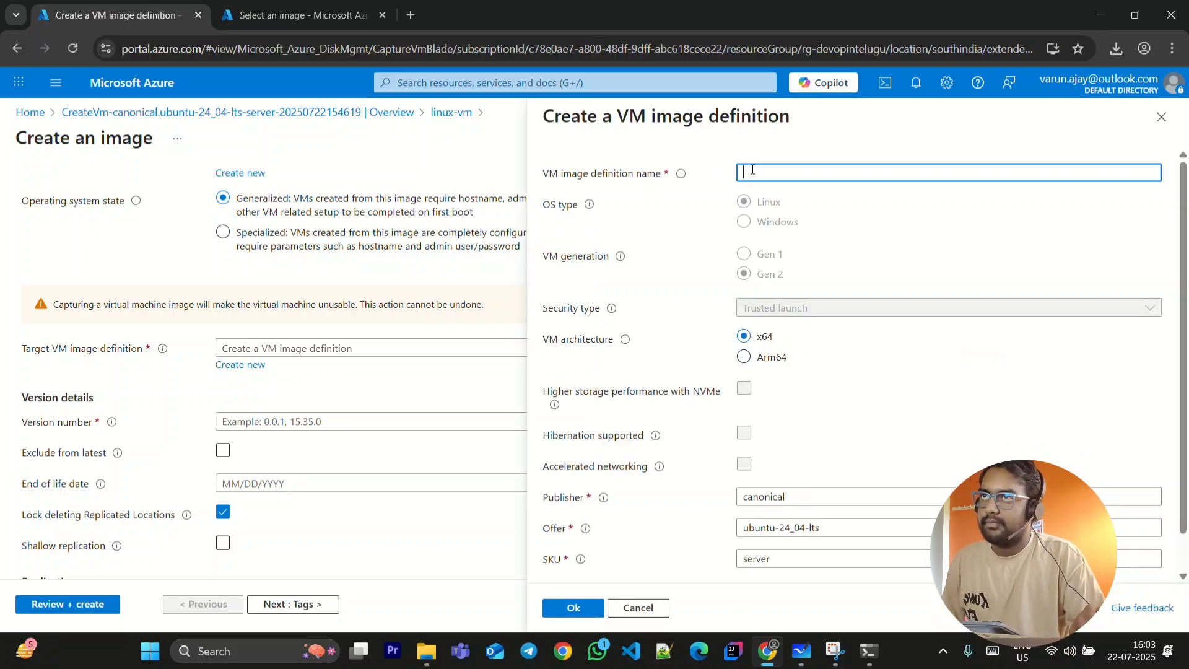
{"action": "key", "text": "ctrl+v"}
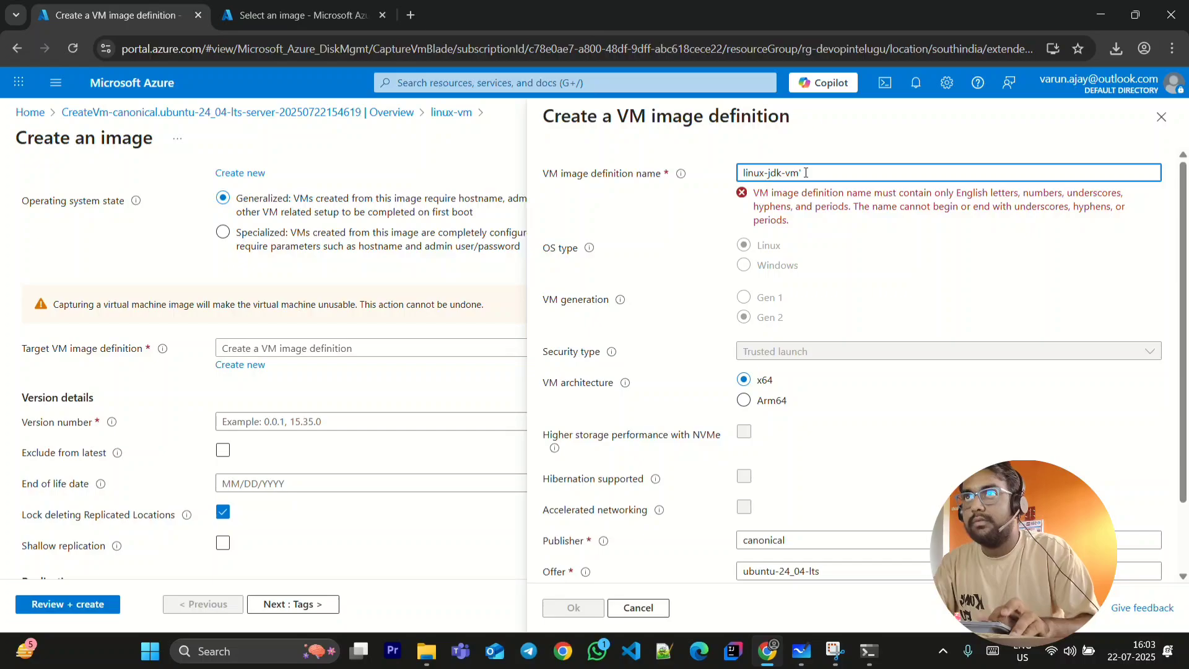
{"action": "key", "text": "BackSpace"}
{"action": "left_click", "coordinate": [572, 608]}
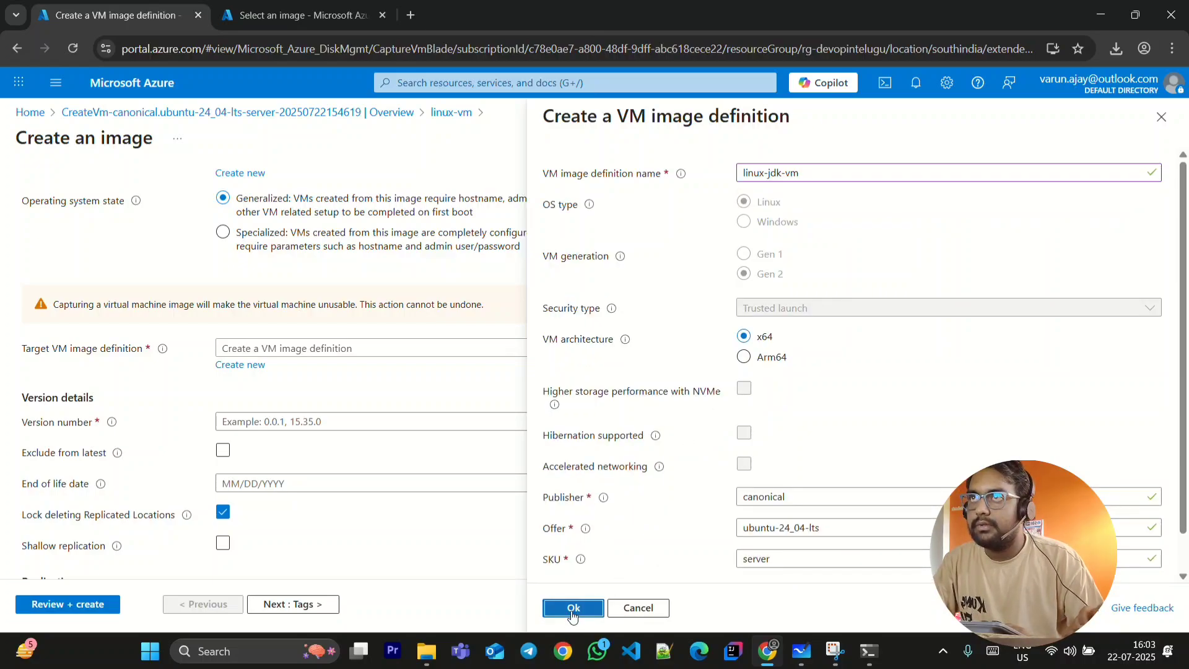
Set the image version number to 0.0.1, then review and create the image.
{"action": "left_click", "coordinate": [259, 422]}
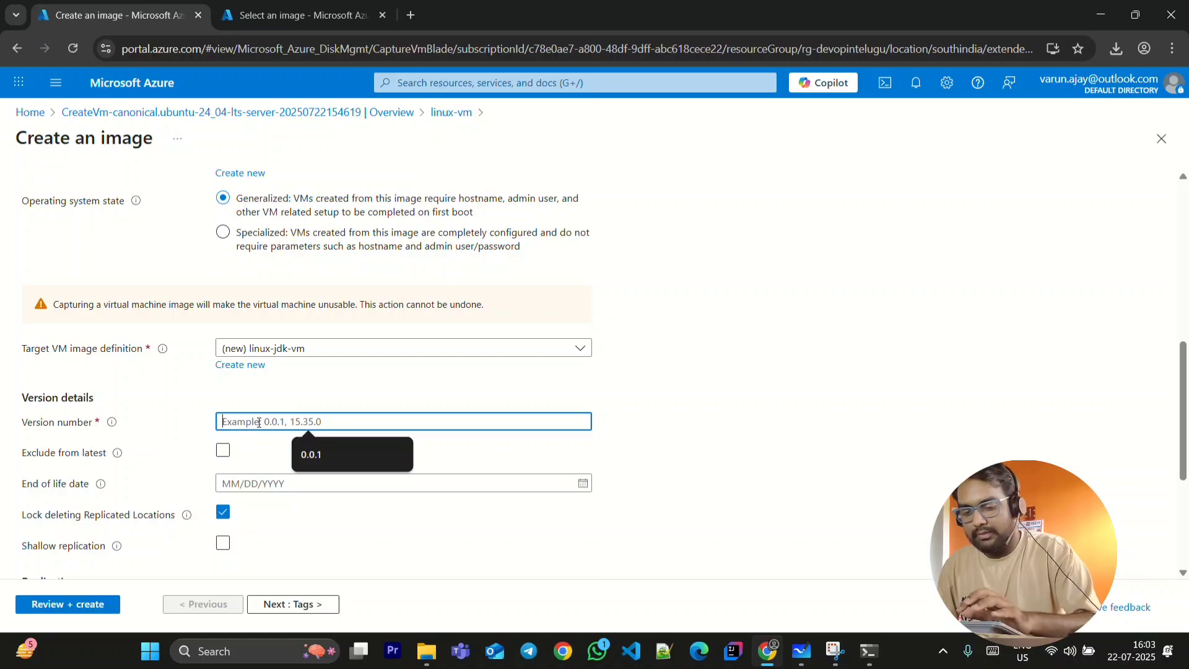
{"action": "type", "text": "0.0.1"}
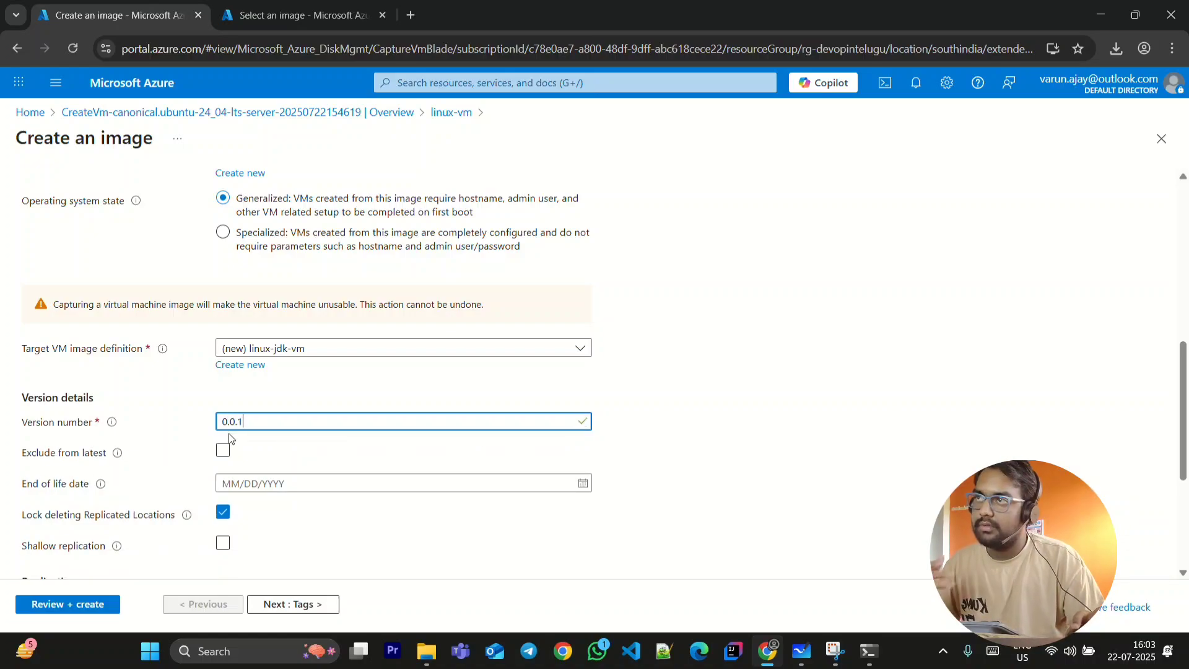
{"action": "scroll", "coordinate": [162, 486], "scroll_direction": "down", "scroll_amount": 1}
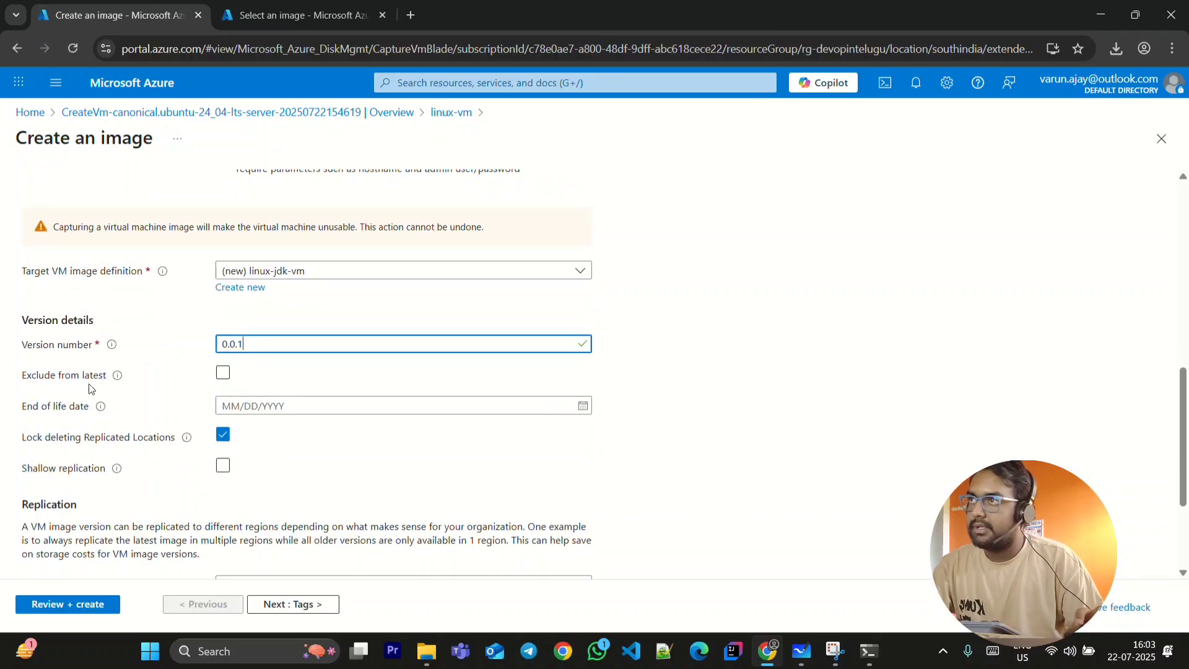
{"action": "scroll", "coordinate": [204, 426], "scroll_direction": "down", "scroll_amount": 1}
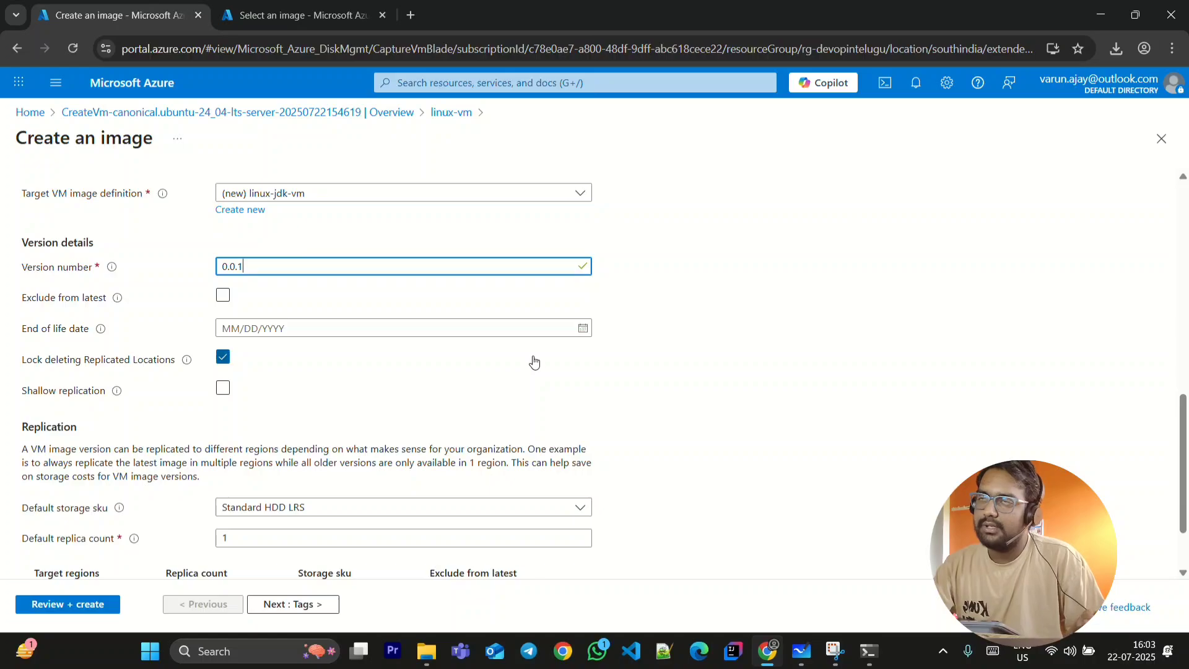
{"action": "scroll", "coordinate": [355, 459], "scroll_direction": "down", "scroll_amount": 1}
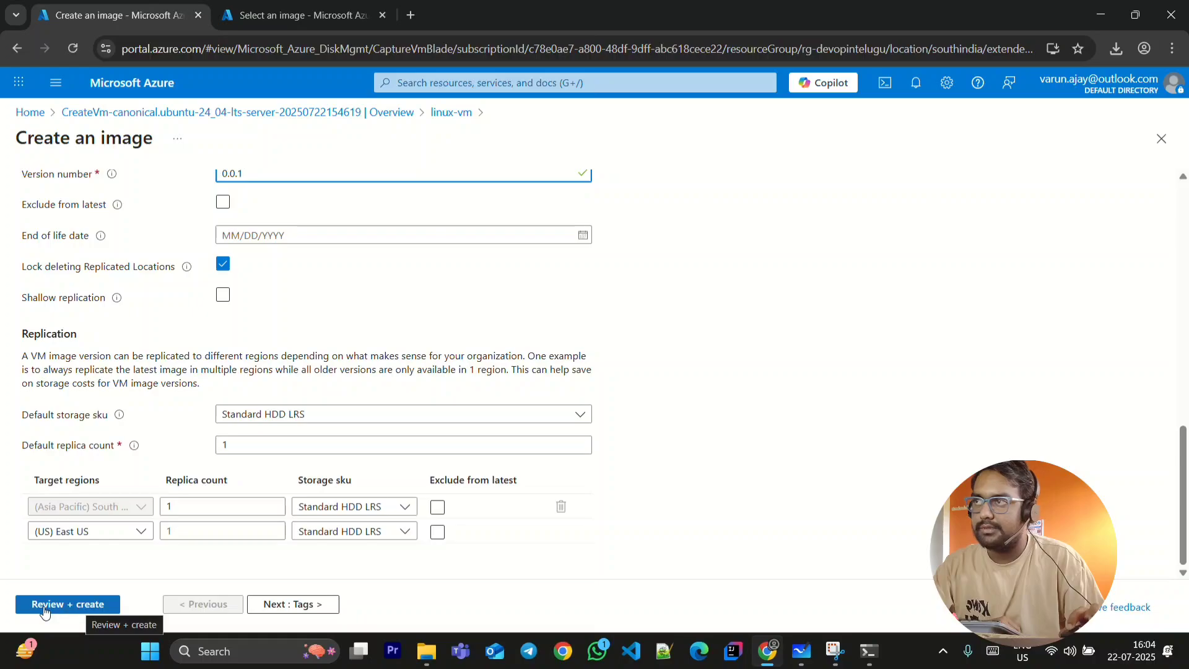
{"action": "left_click", "coordinate": [71, 600]}
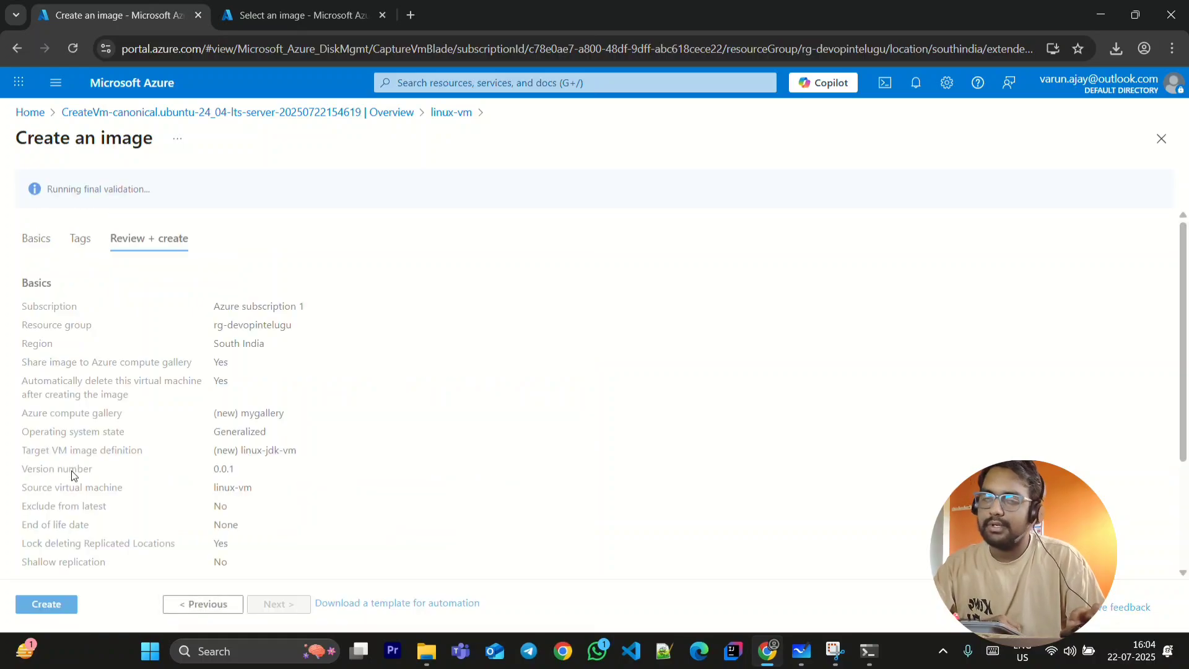
{"action": "left_click", "coordinate": [55, 604]}
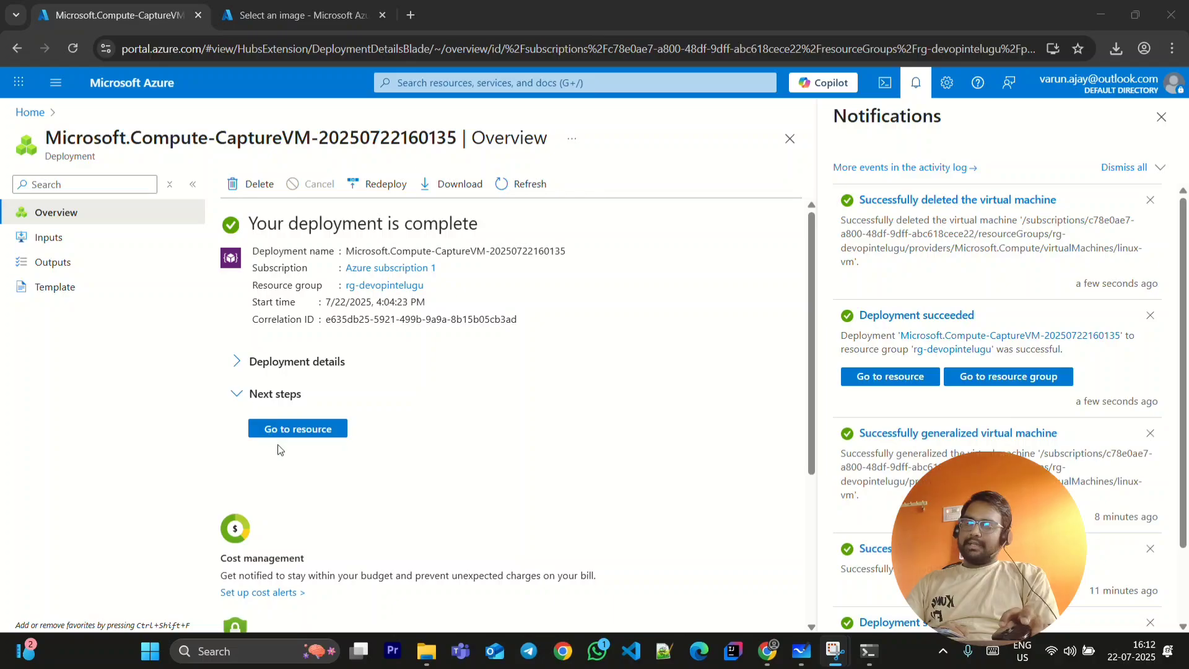
Open the mygallery compute gallery in the rg-devopintelugu resource group.
{"action": "left_click", "coordinate": [141, 92]}
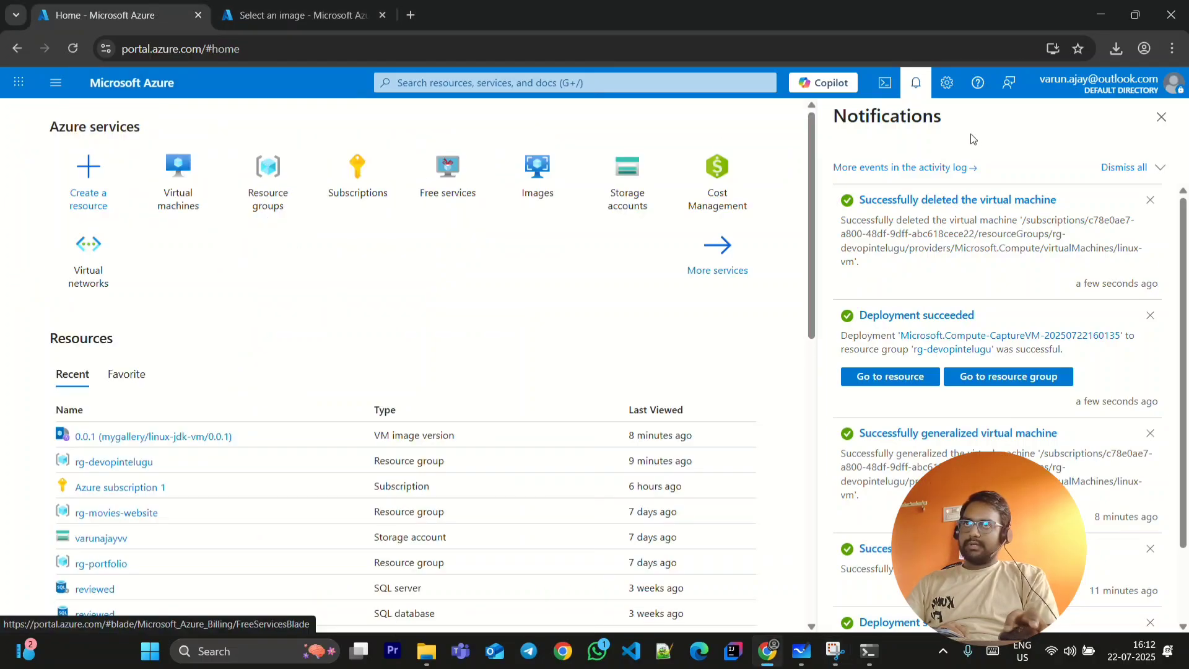
{"action": "left_click", "coordinate": [1161, 117]}
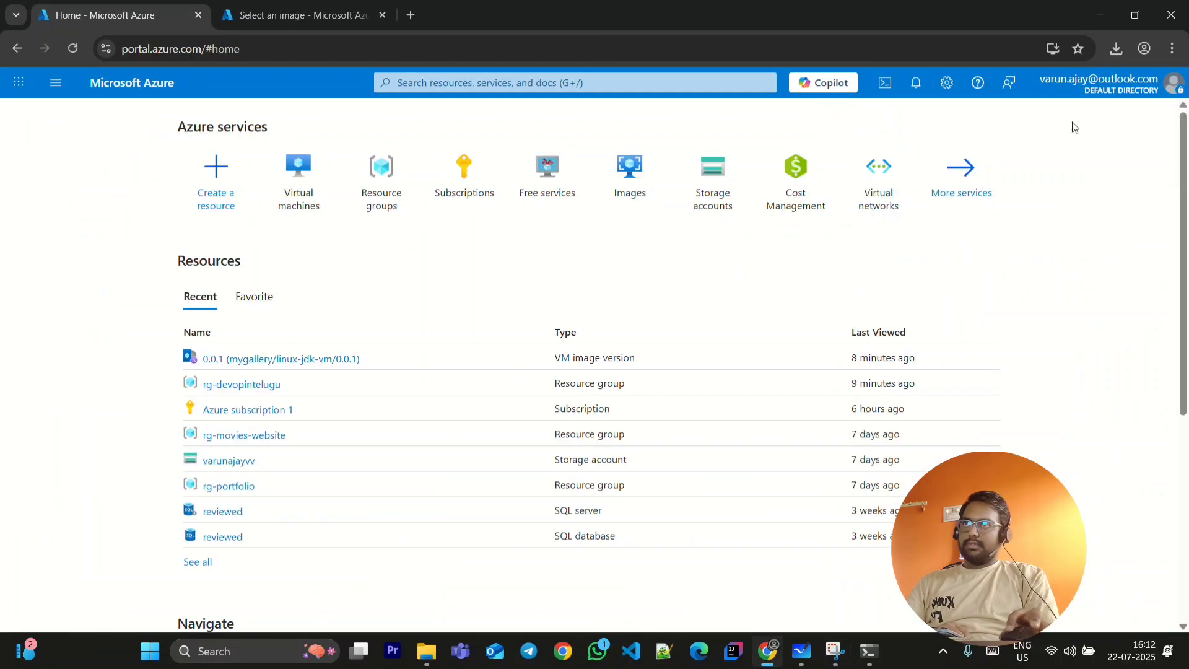
{"action": "left_click", "coordinate": [385, 192]}
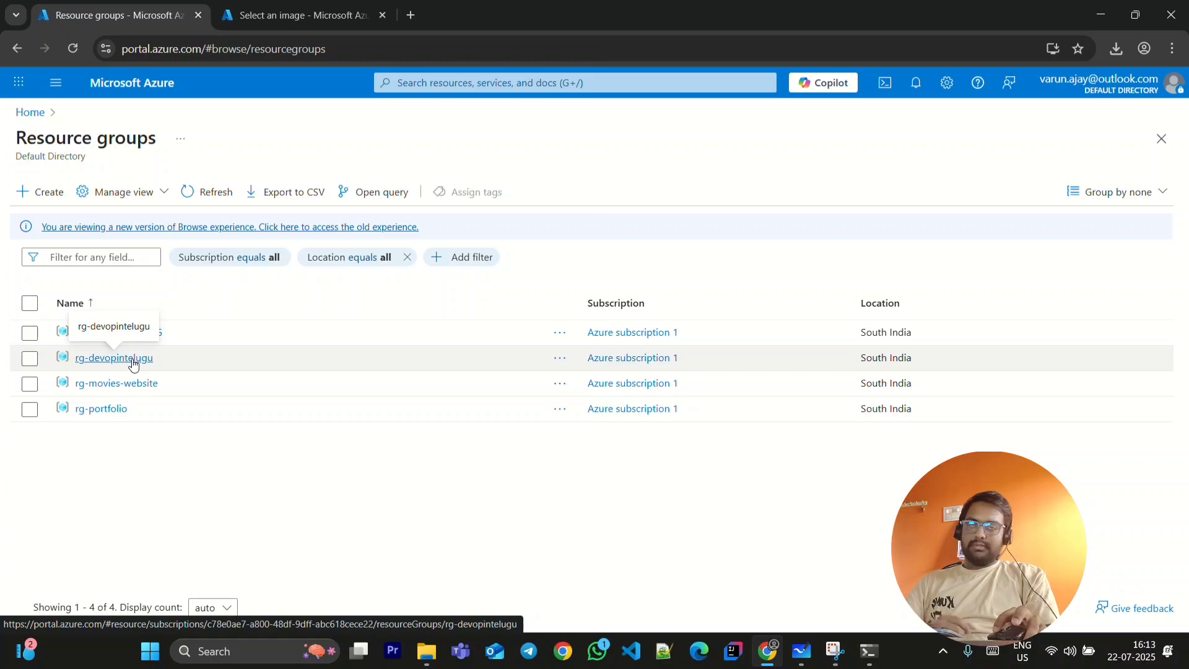
{"action": "left_click", "coordinate": [132, 362]}
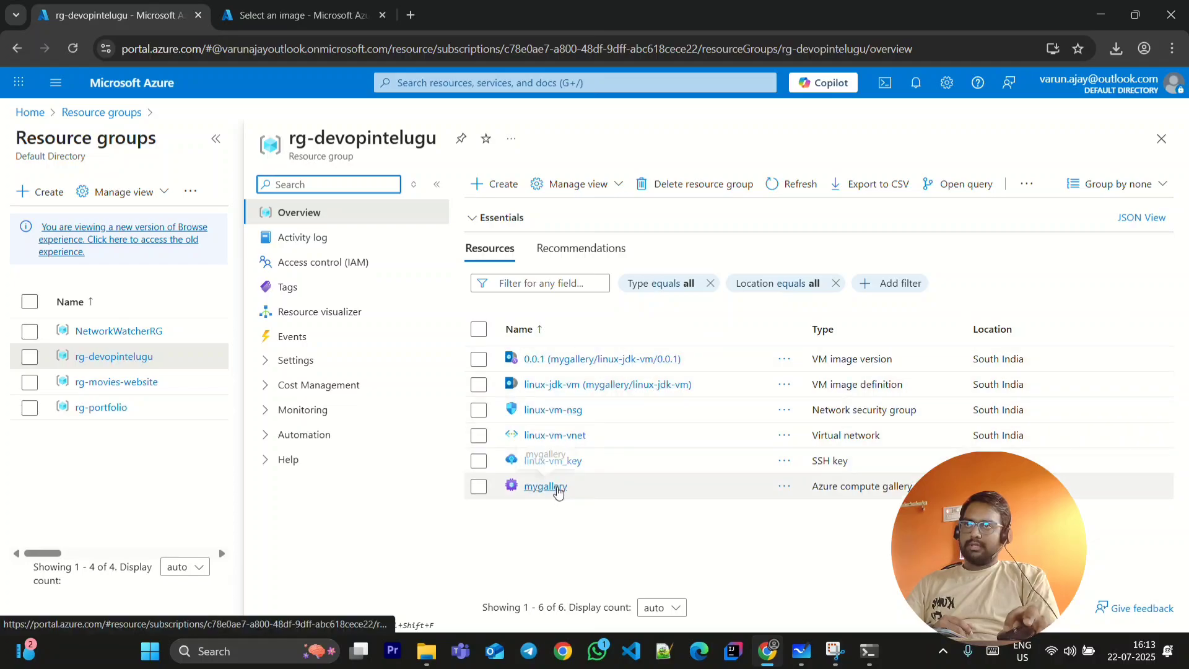
{"action": "left_click", "coordinate": [547, 490]}
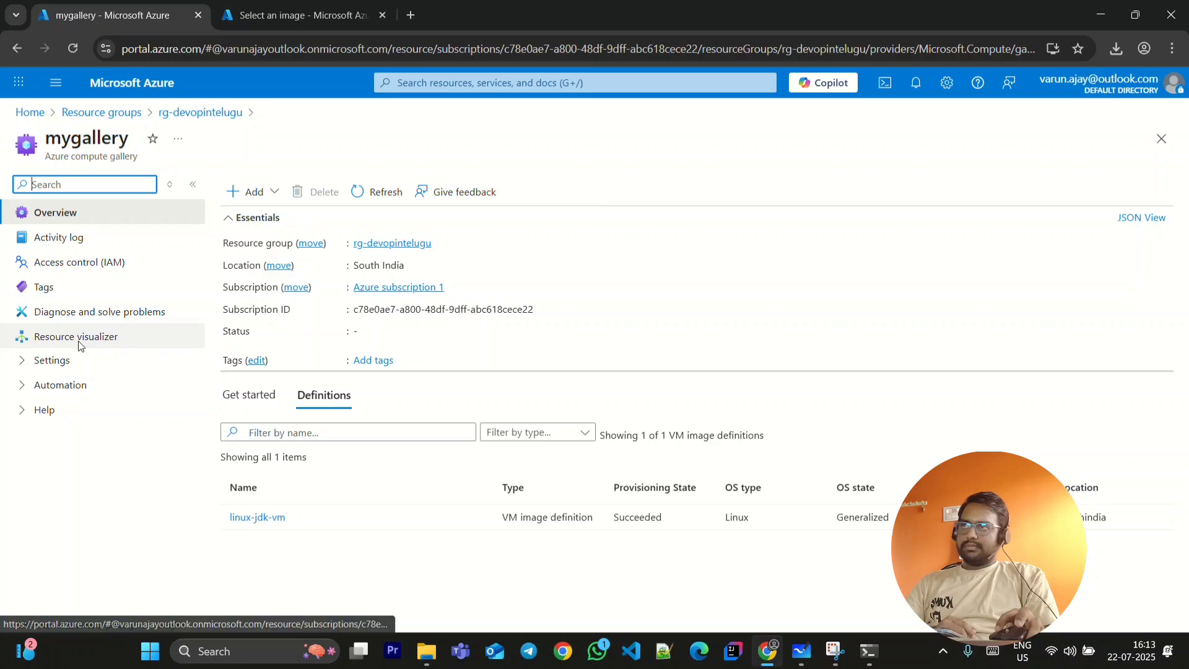
Examine the gallery's resource diagram, following it from the gallery through its image definition to the image version.
{"action": "left_click", "coordinate": [78, 345]}
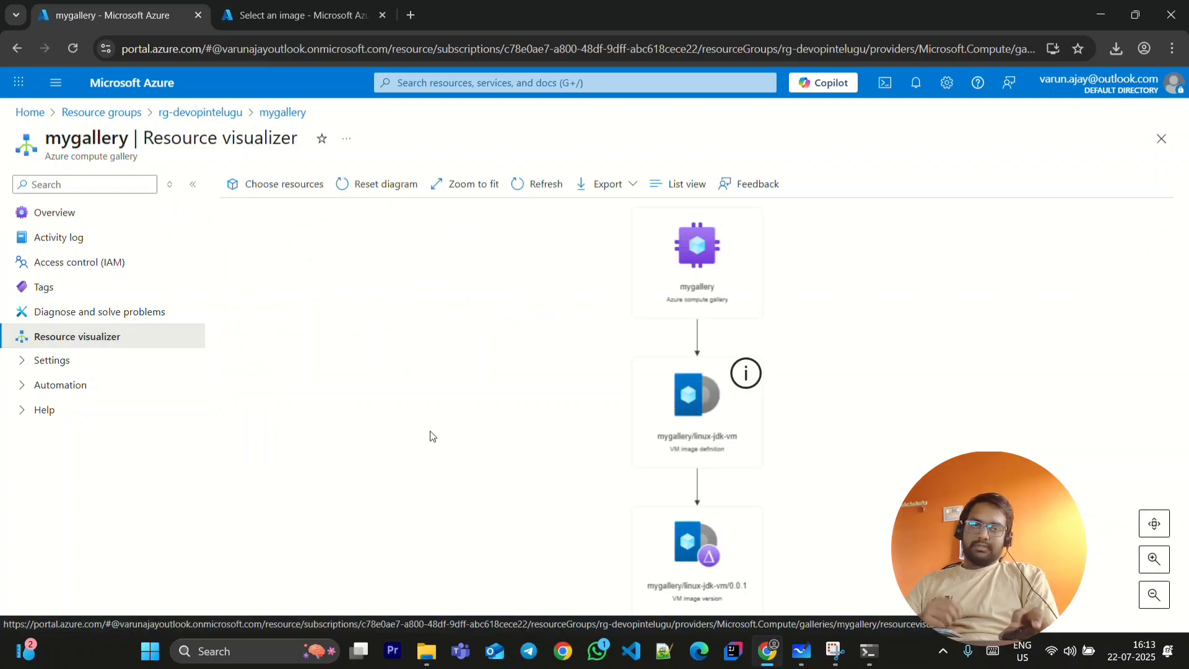
{"action": "scroll", "coordinate": [766, 314], "scroll_direction": "up", "scroll_amount": 3}
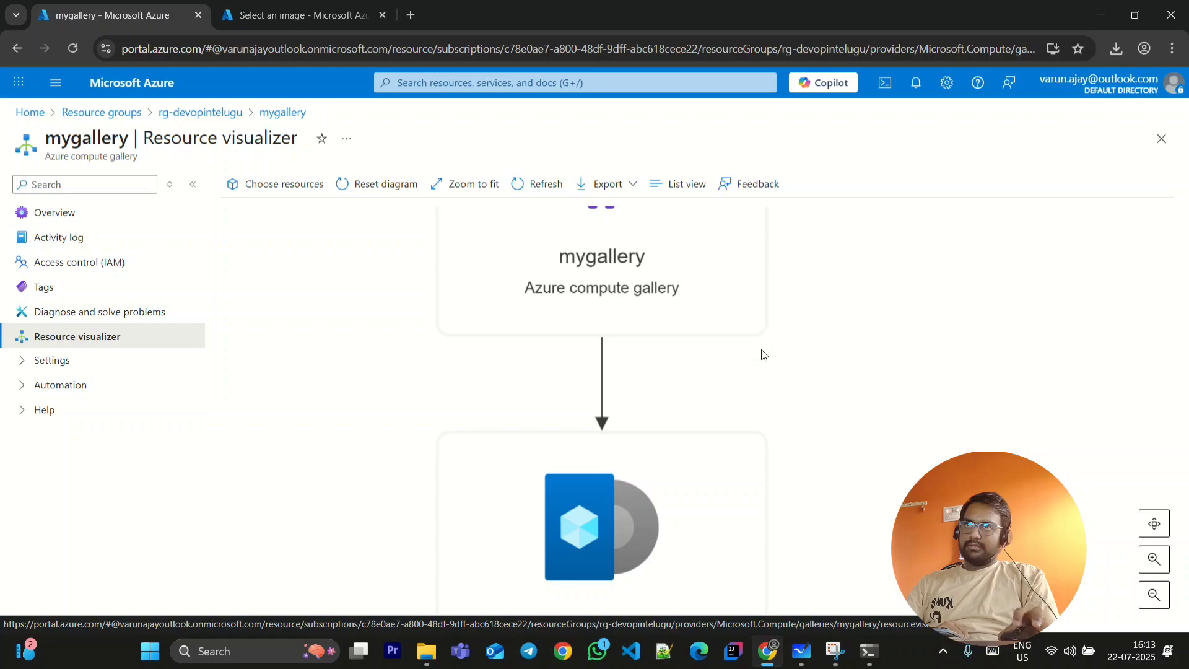
{"action": "left_click_drag", "start_coordinate": [1034, 256], "coordinate": [872, 442]}
{"action": "left_click_drag", "start_coordinate": [809, 445], "coordinate": [1111, 477]}
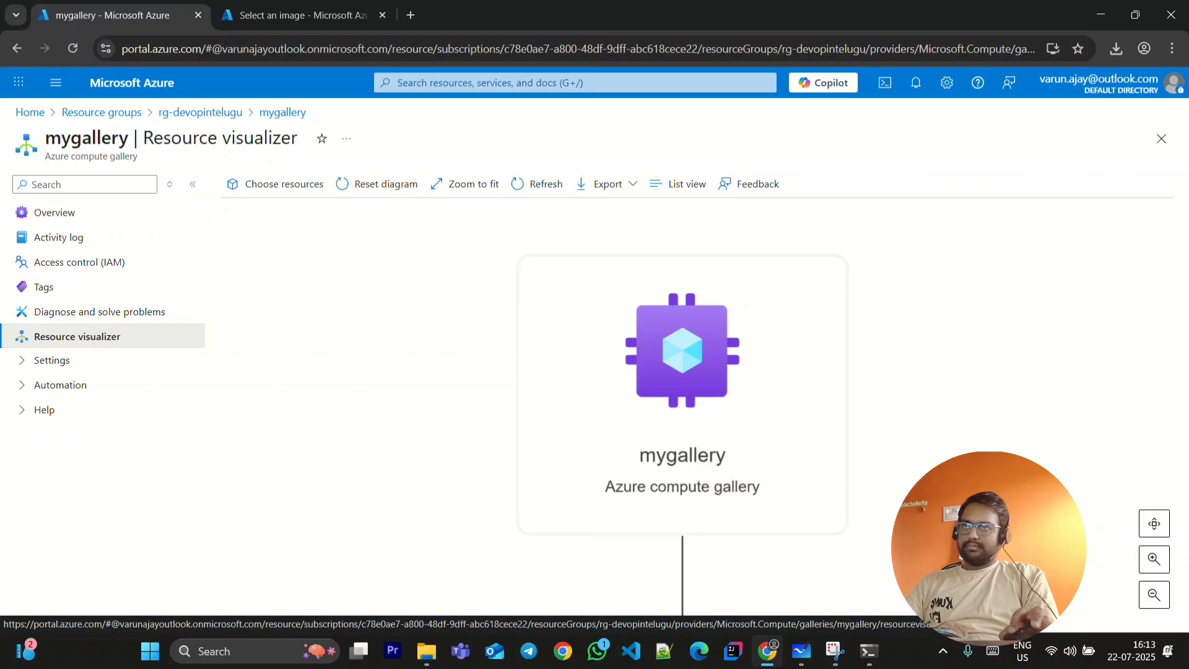
{"action": "left_click_drag", "start_coordinate": [1016, 585], "coordinate": [965, 310]}
{"action": "left_click_drag", "start_coordinate": [931, 521], "coordinate": [899, 358]}
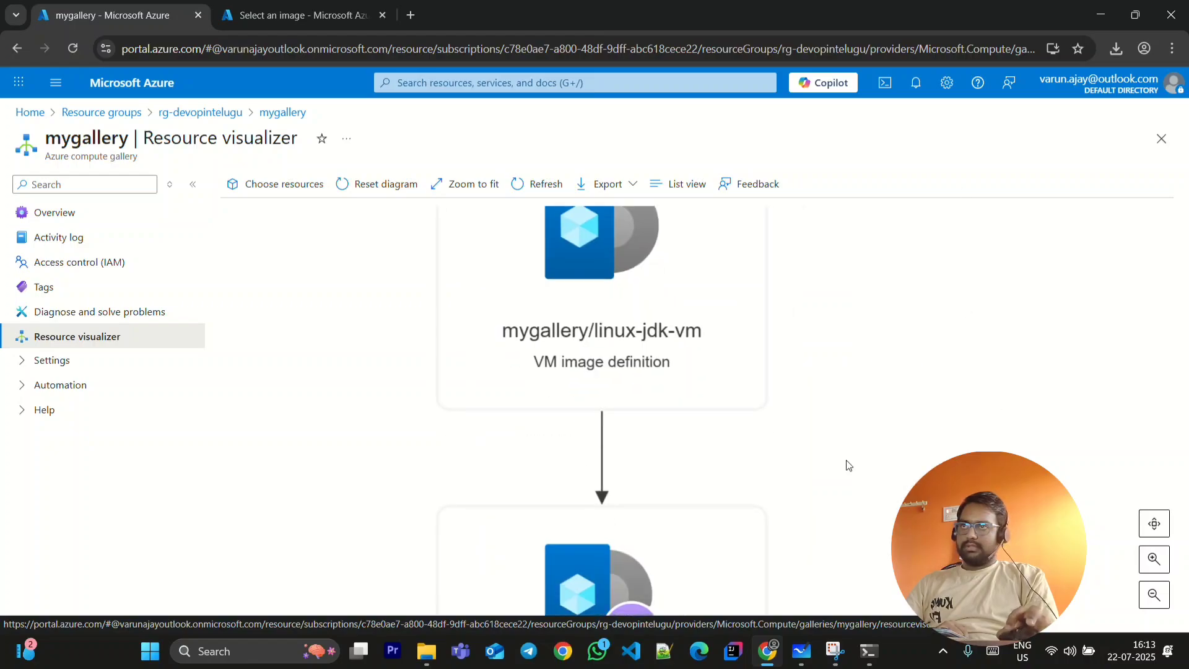
{"action": "left_click_drag", "start_coordinate": [872, 440], "coordinate": [872, 179]}
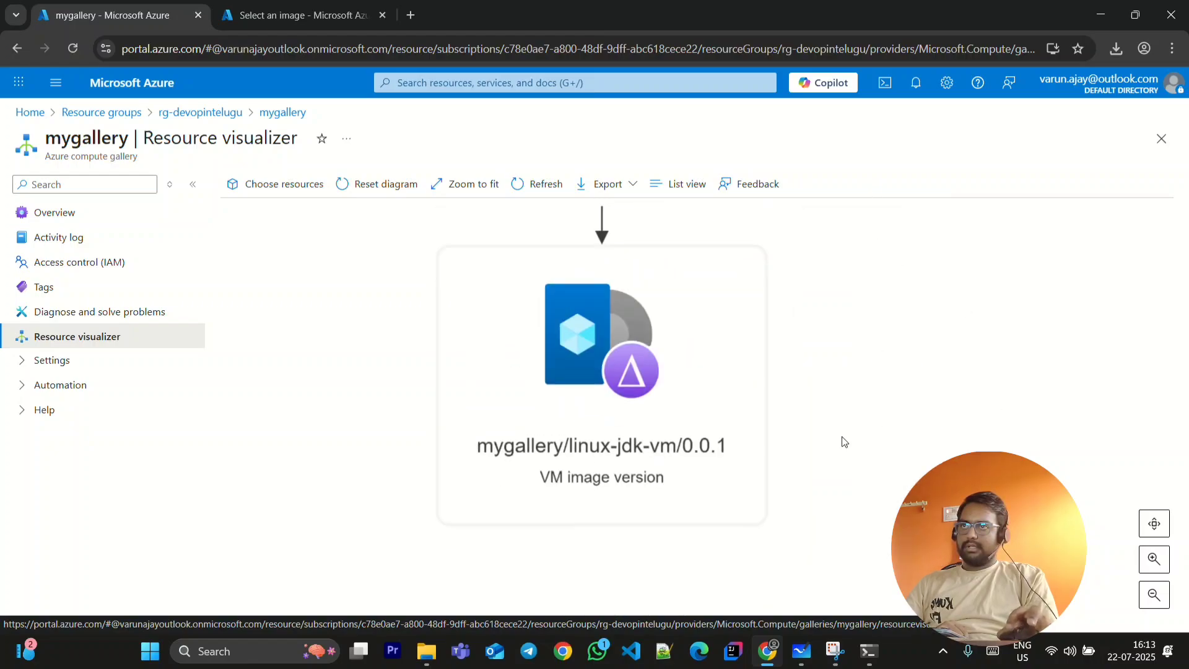
Open image version 0.0.1 from the diagram and start creating a virtual machine from it.
{"action": "left_click", "coordinate": [583, 473]}
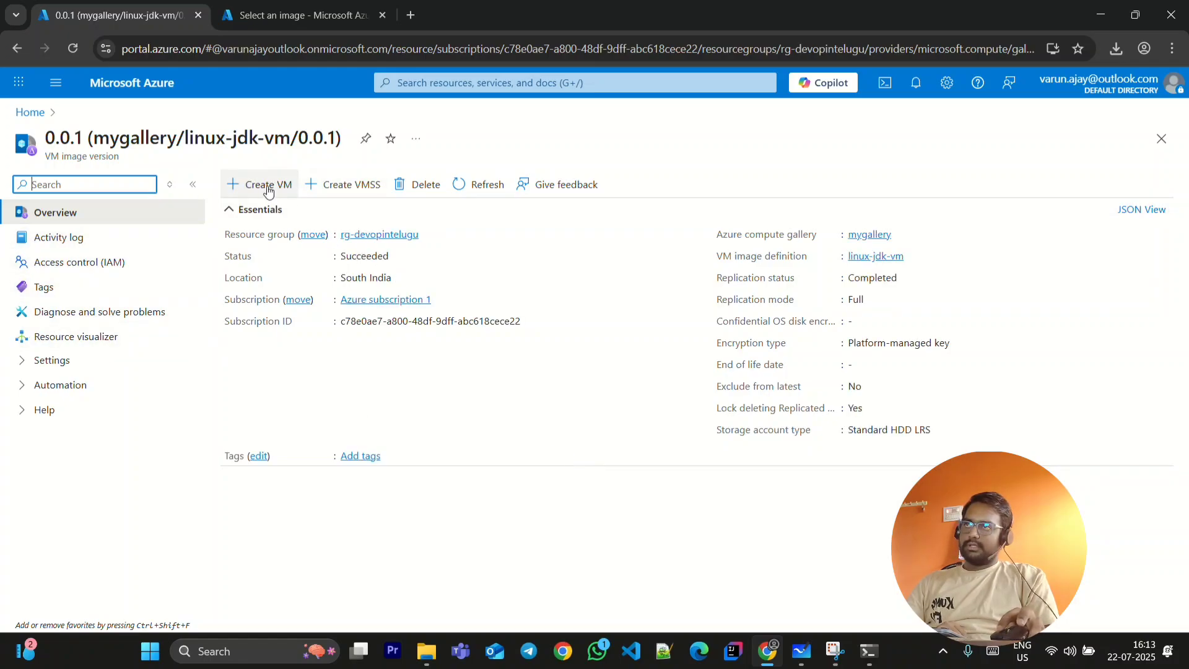
{"action": "left_click", "coordinate": [266, 188]}
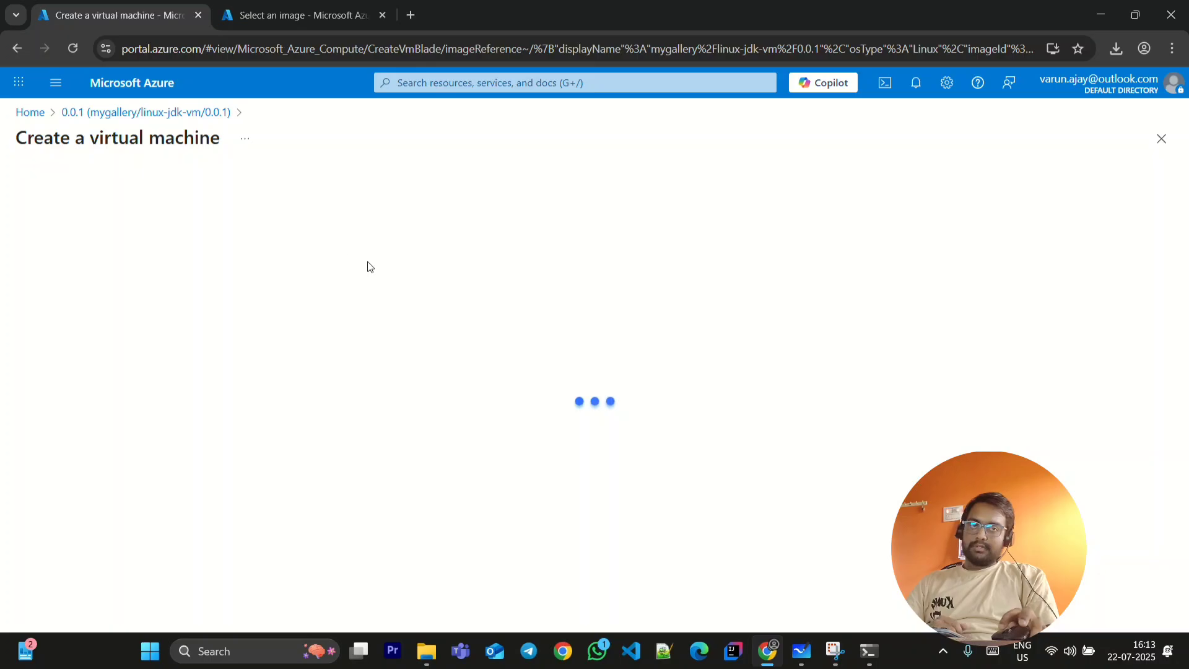
Name the new virtual machine captureimagevm.
{"action": "scroll", "coordinate": [193, 387], "scroll_direction": "down", "scroll_amount": 1}
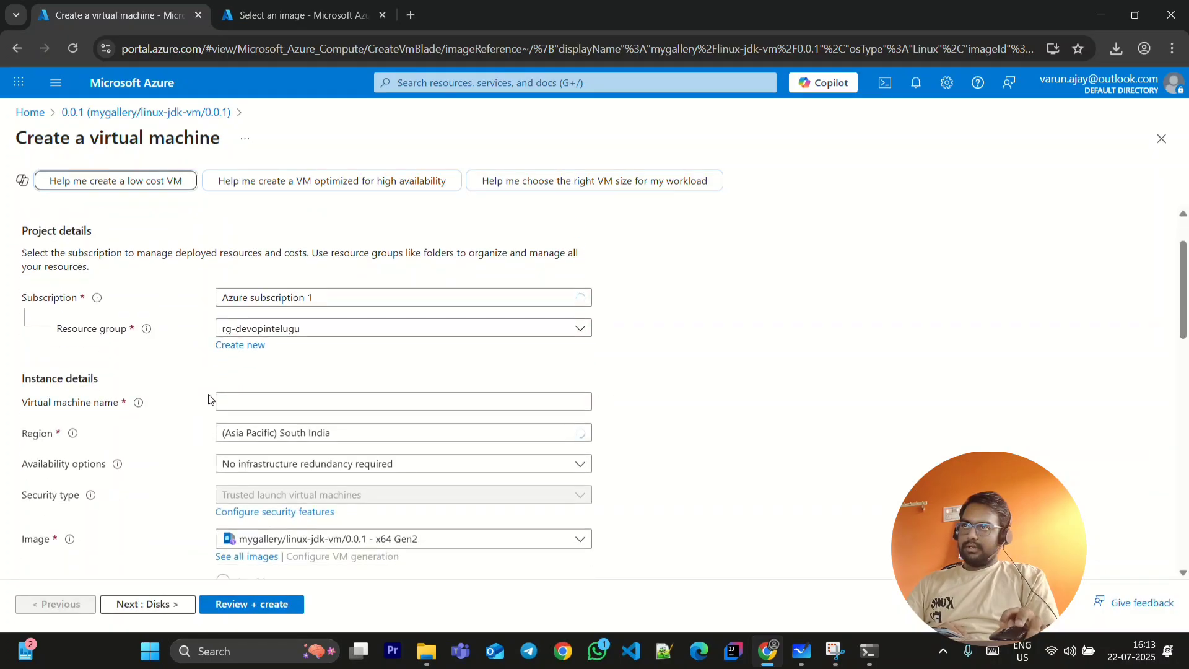
{"action": "left_click", "coordinate": [250, 400]}
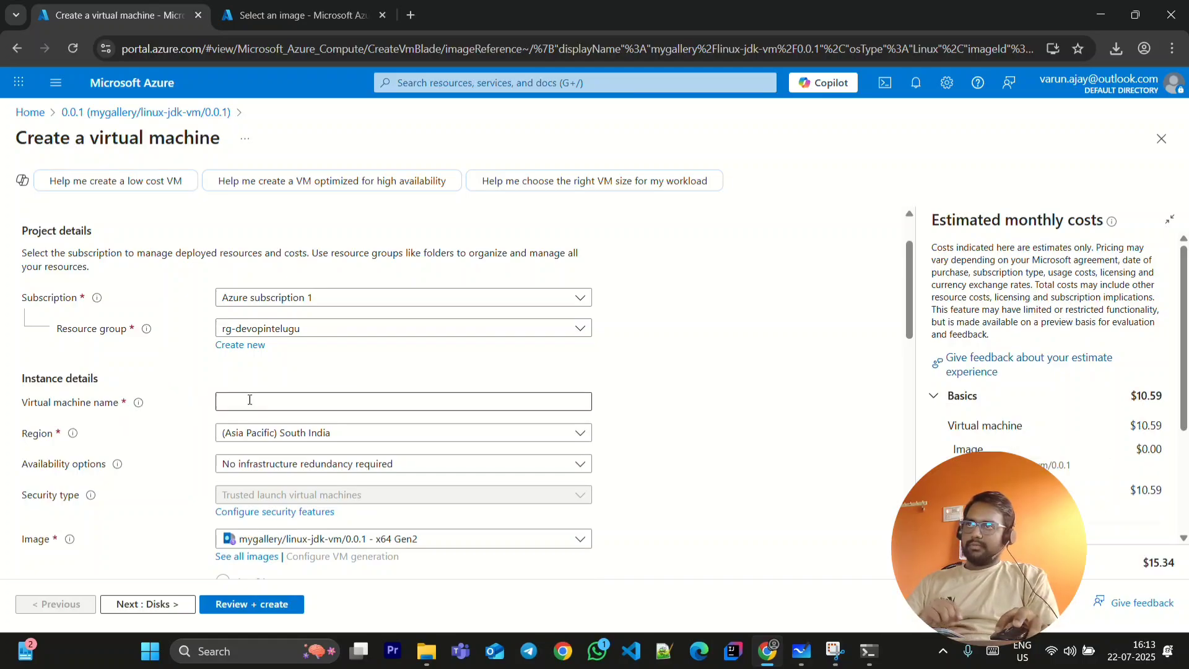
{"action": "left_click", "coordinate": [249, 401]}
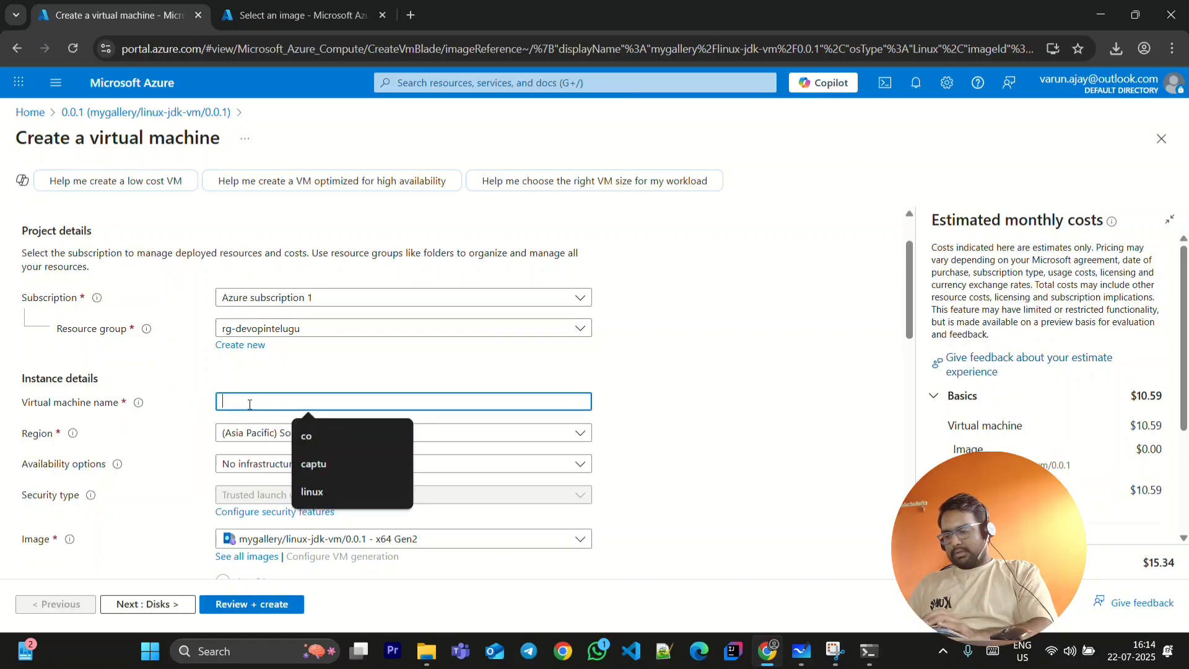
{"action": "type", "text": "c"}
{"action": "key", "text": "BackSpace"}
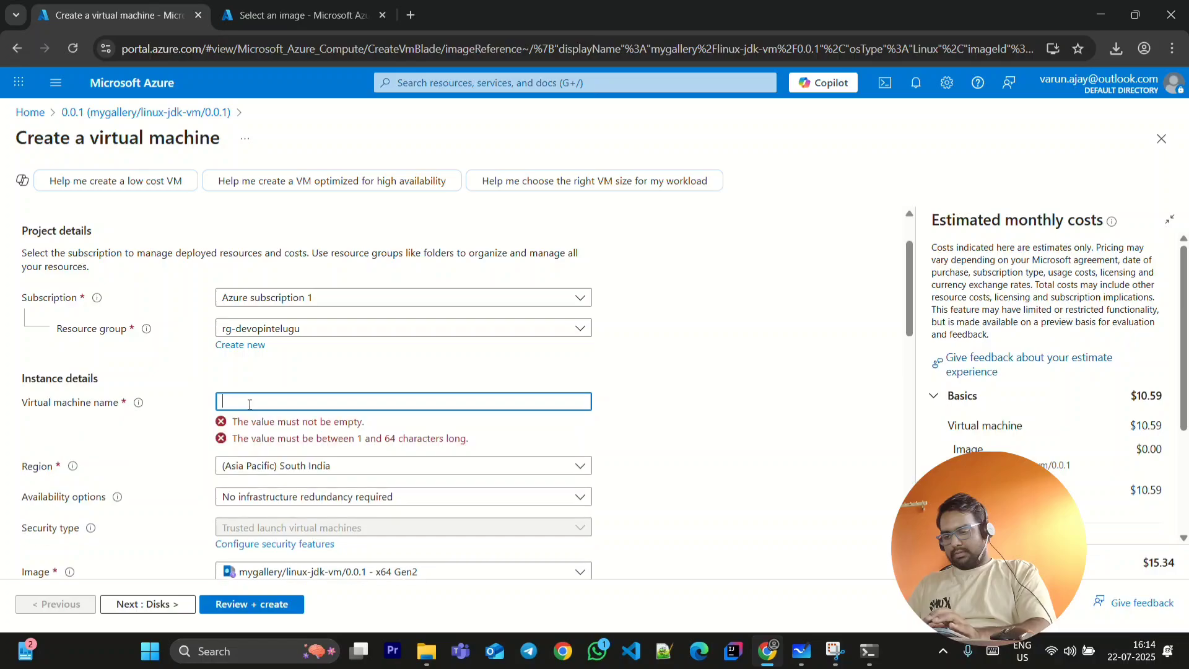
{"action": "type", "text": "capt"}
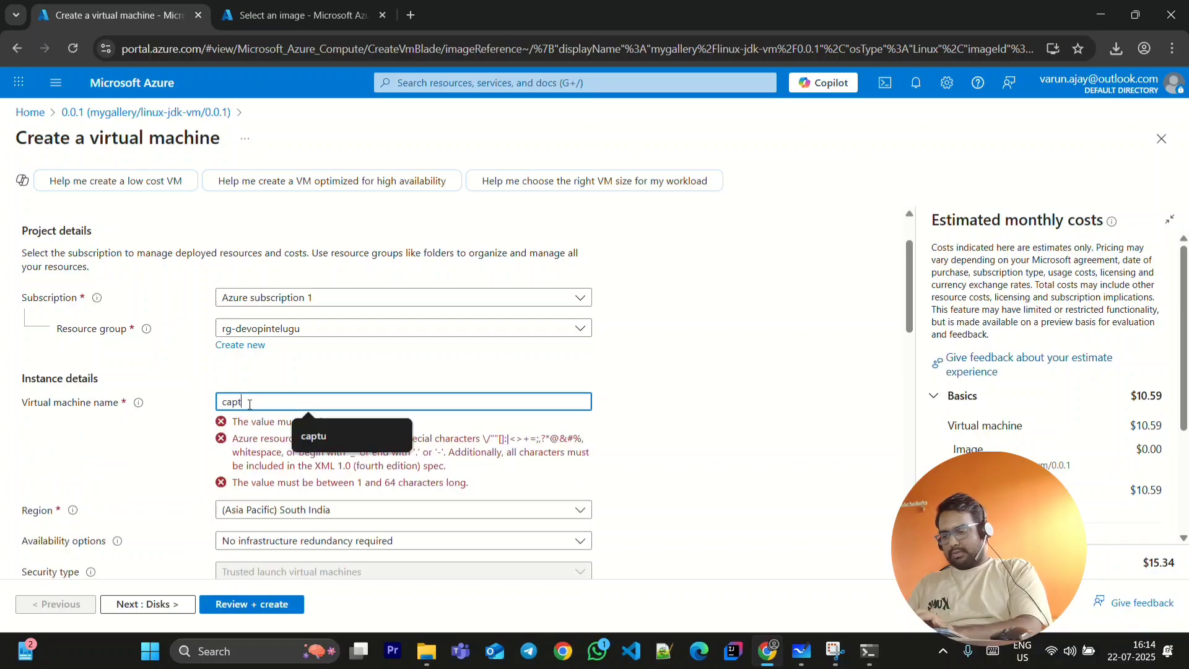
{"action": "type", "text": "ure"}
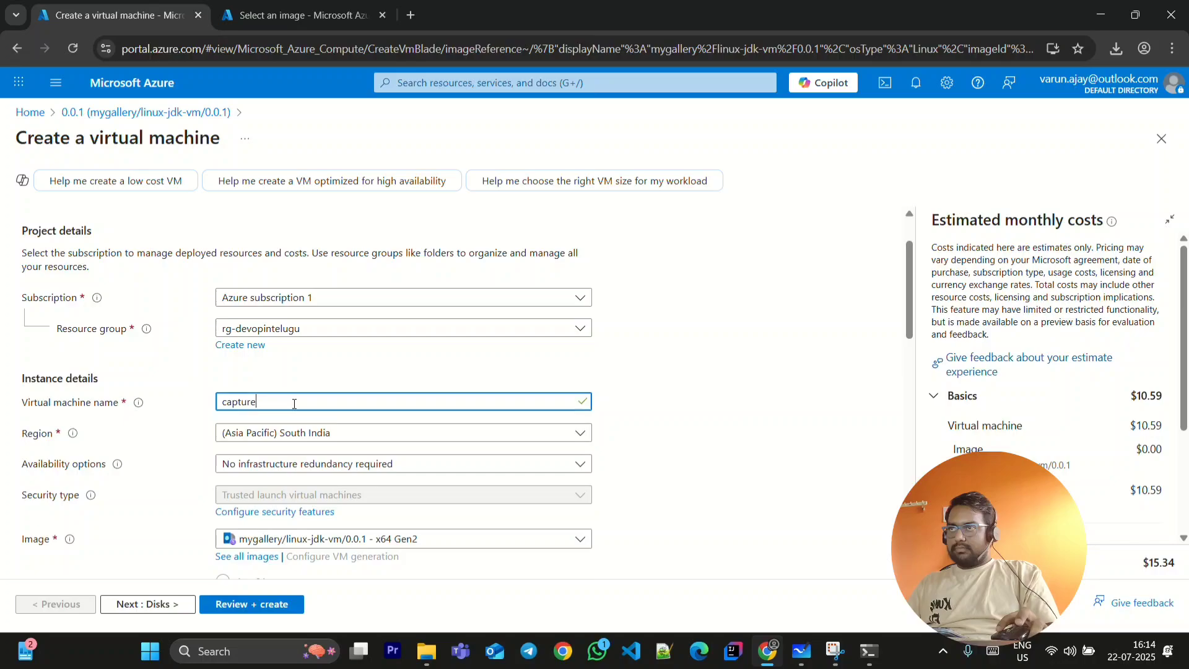
{"action": "type", "text": "imagevm"}
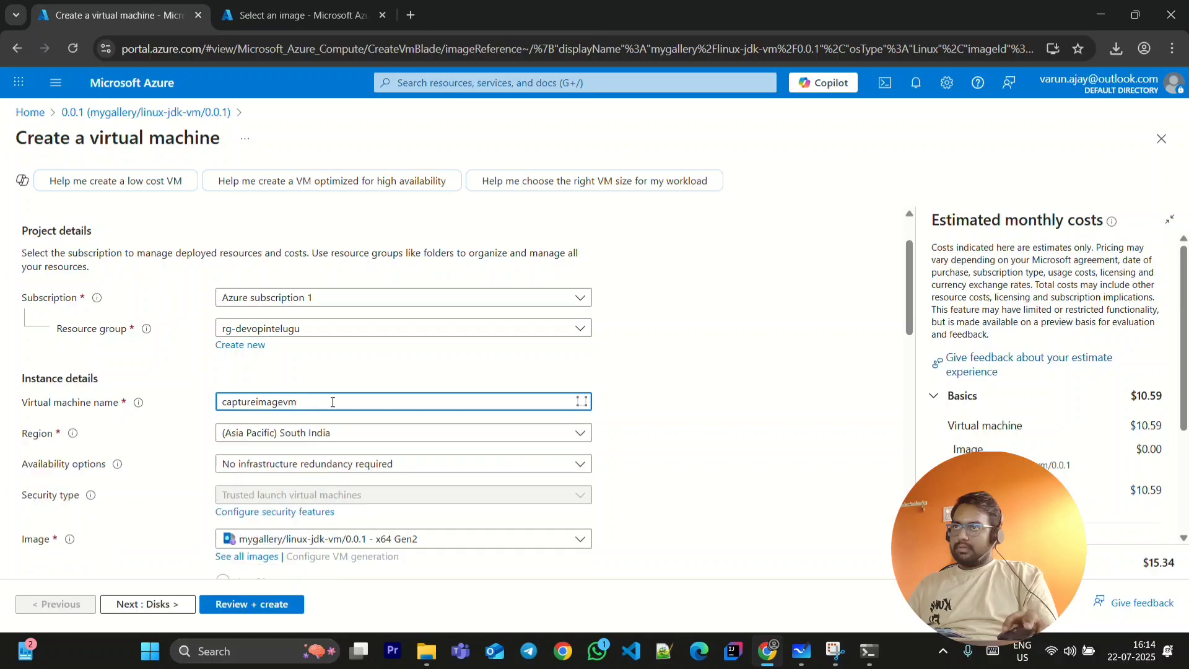
Review the image, size, SSH key and inbound port settings, and set the license type to Other.
{"action": "scroll", "coordinate": [524, 427], "scroll_direction": "down", "scroll_amount": 1}
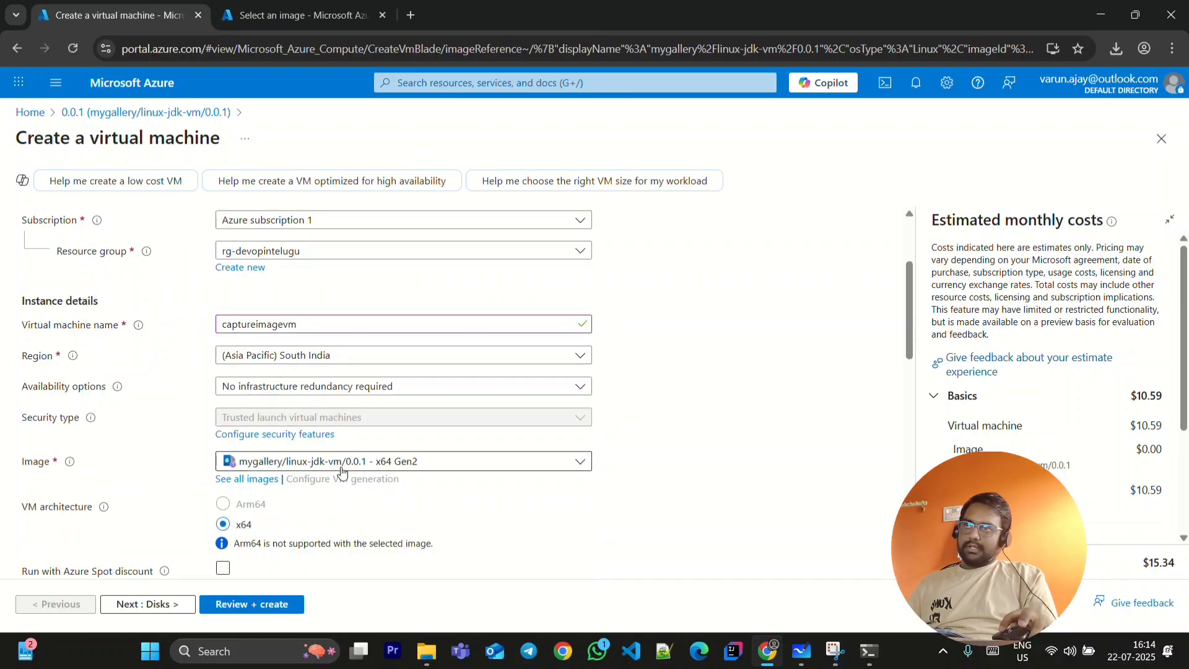
{"action": "scroll", "coordinate": [392, 483], "scroll_direction": "down", "scroll_amount": 2}
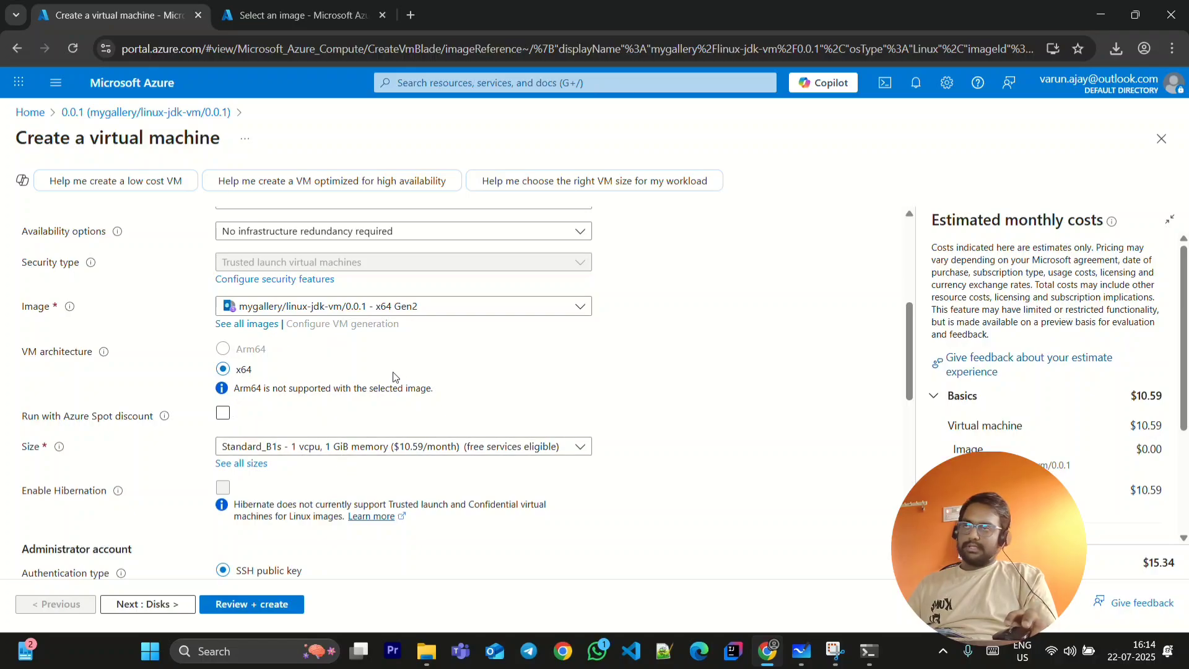
{"action": "scroll", "coordinate": [268, 435], "scroll_direction": "down", "scroll_amount": 1}
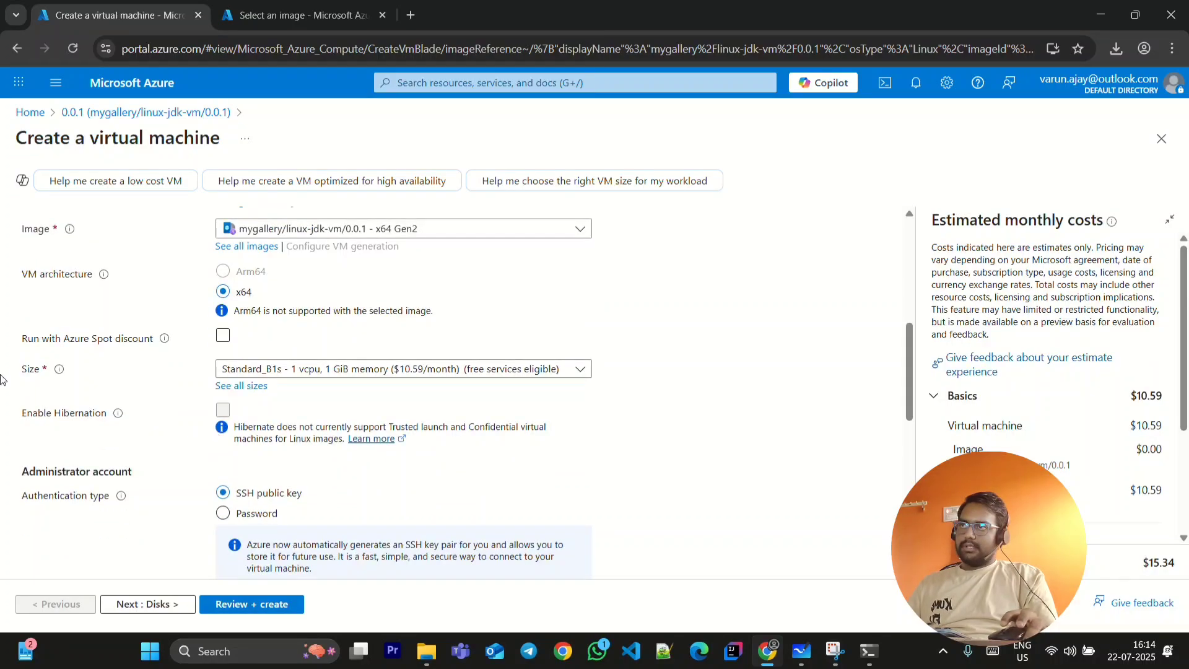
{"action": "scroll", "coordinate": [336, 397], "scroll_direction": "down", "scroll_amount": 1}
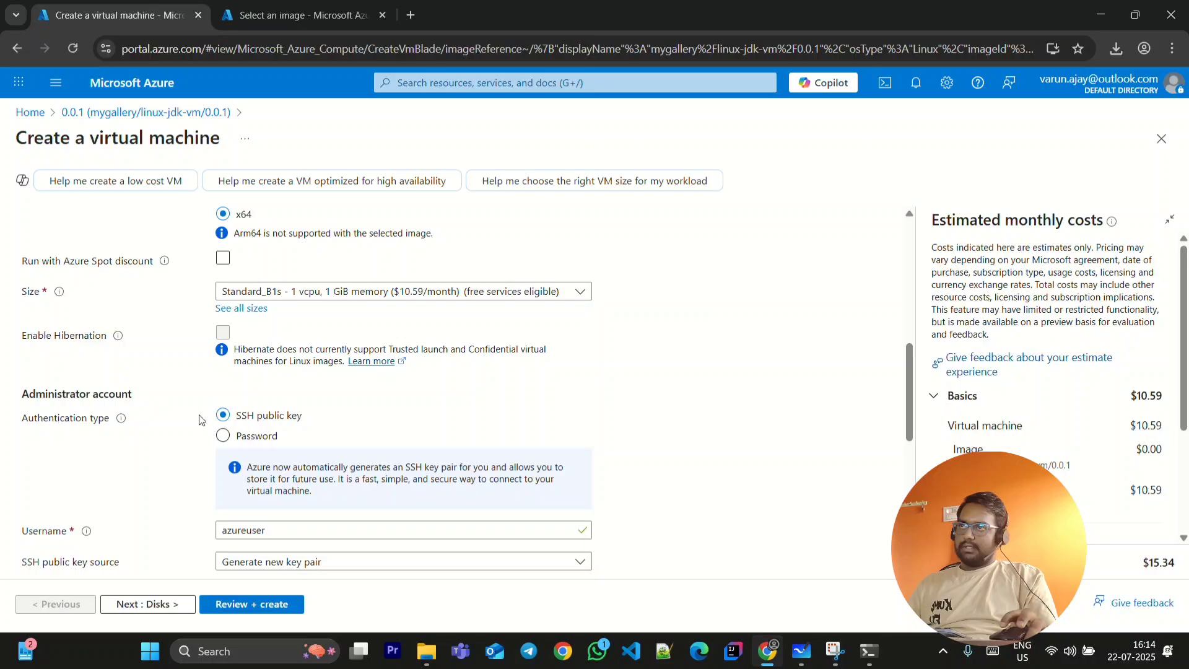
{"action": "scroll", "coordinate": [289, 502], "scroll_direction": "down", "scroll_amount": 2}
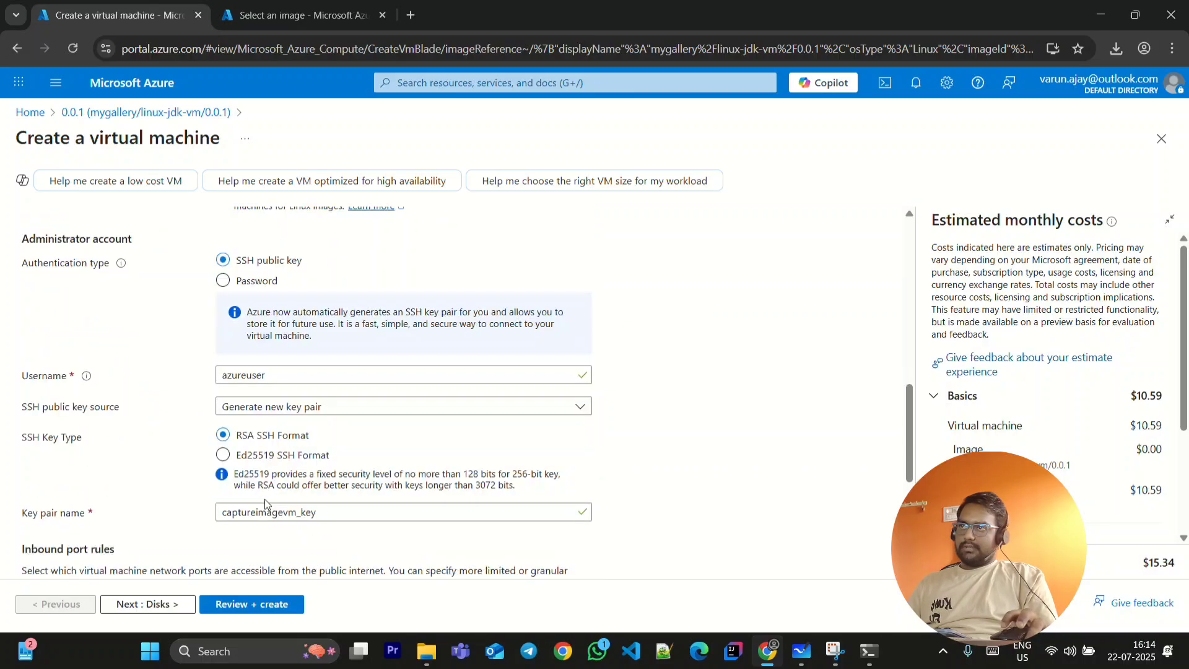
{"action": "scroll", "coordinate": [70, 424], "scroll_direction": "down", "scroll_amount": 2}
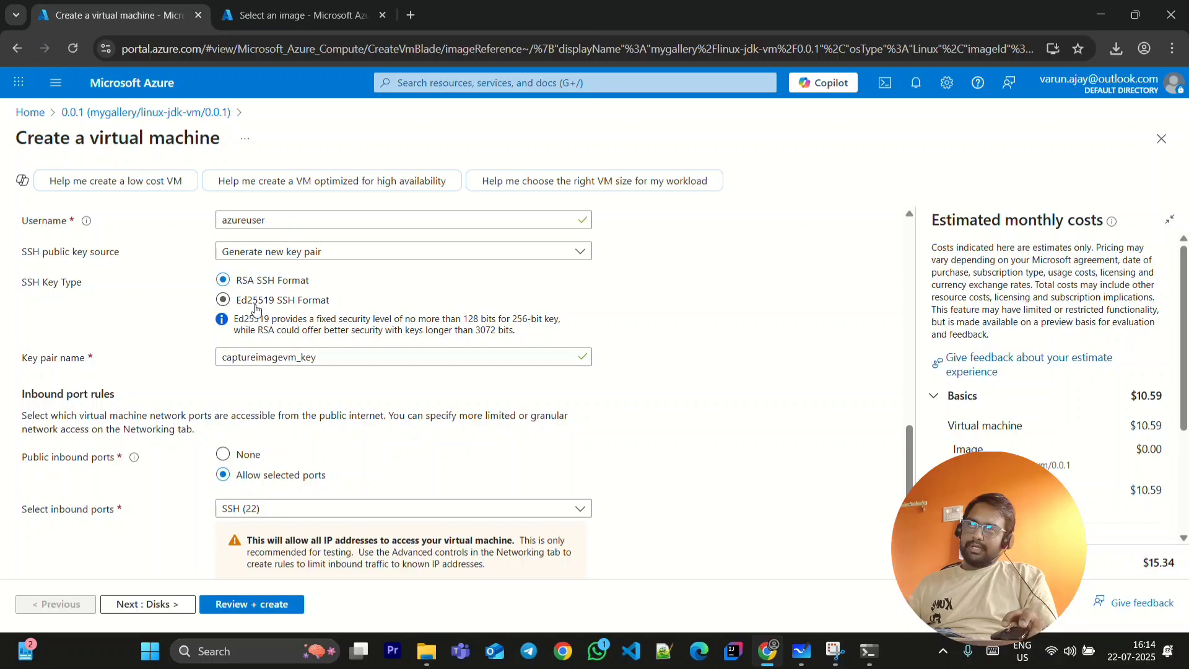
{"action": "scroll", "coordinate": [268, 410], "scroll_direction": "down", "scroll_amount": 1}
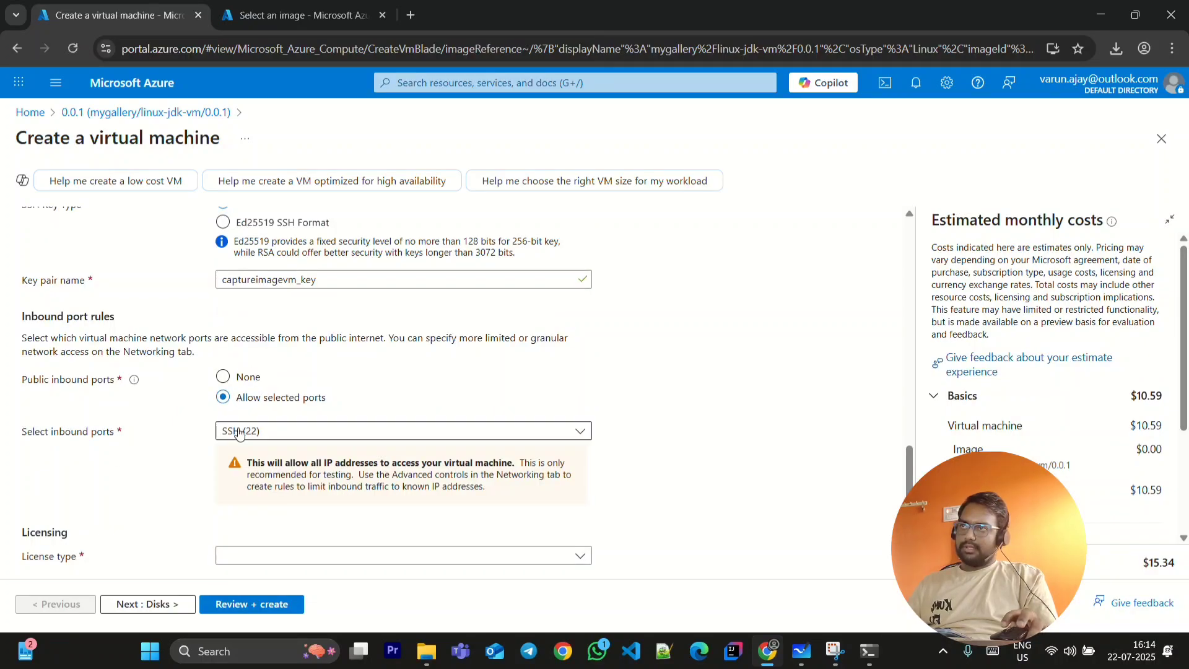
{"action": "scroll", "coordinate": [238, 403], "scroll_direction": "down", "scroll_amount": 1}
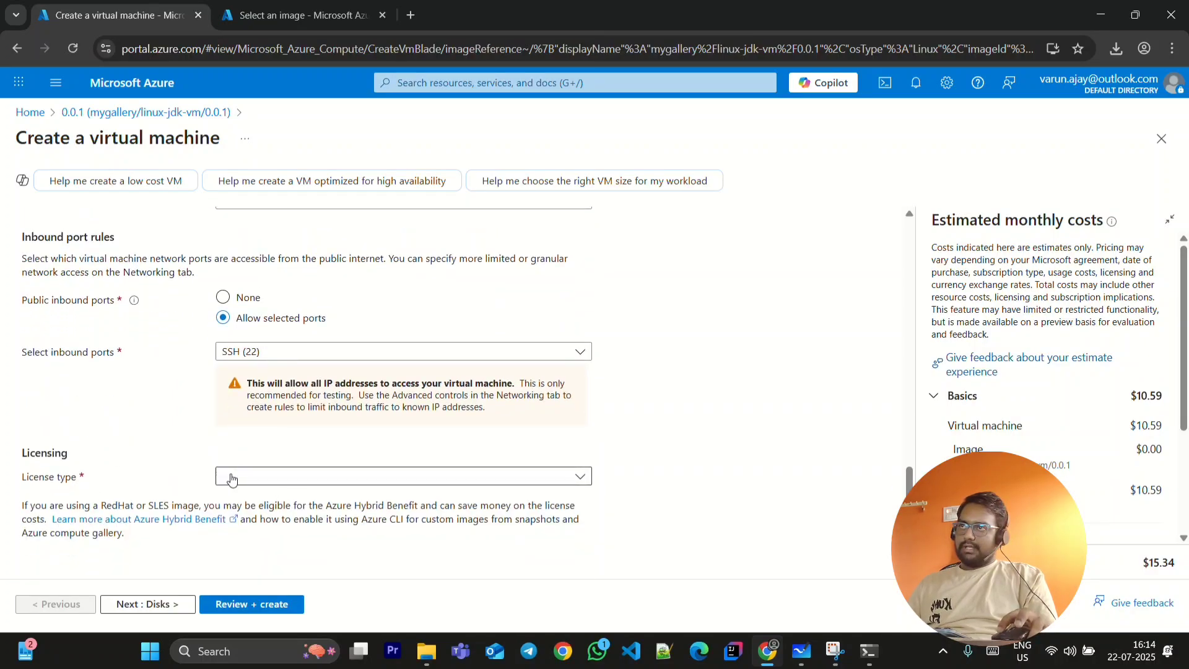
{"action": "left_click", "coordinate": [236, 480]}
{"action": "left_click", "coordinate": [250, 499]}
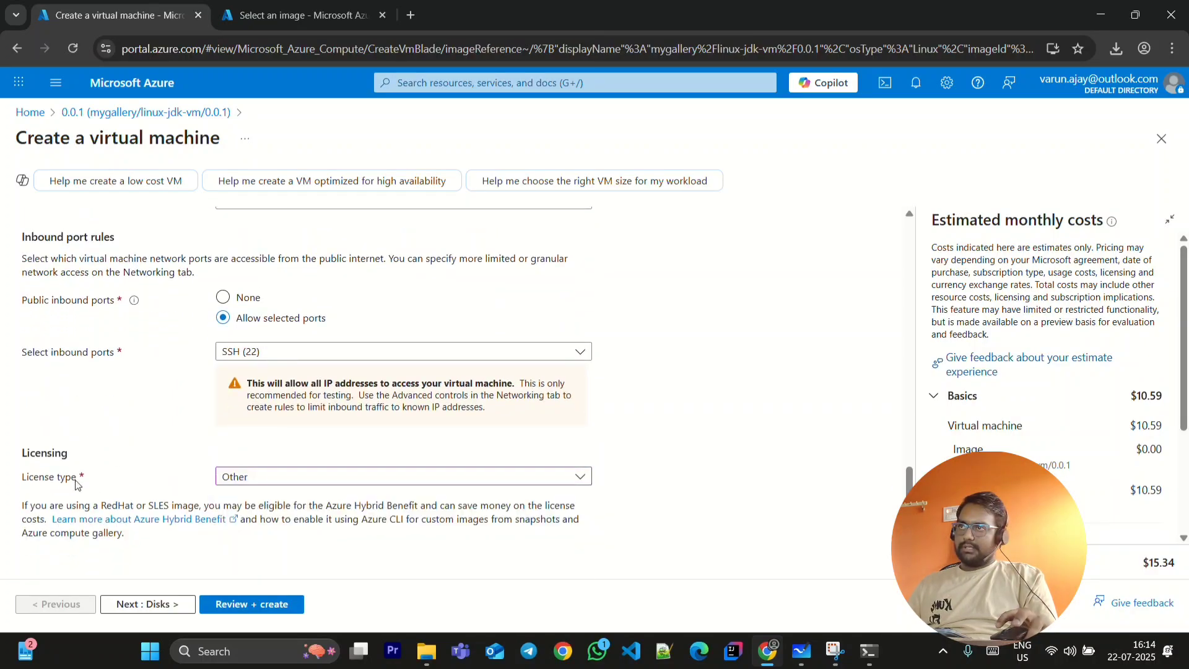
Set the OS disk type to Standard HDD (locally-redundant storage) and have the disk deleted with the VM.
{"action": "left_click", "coordinate": [151, 604]}
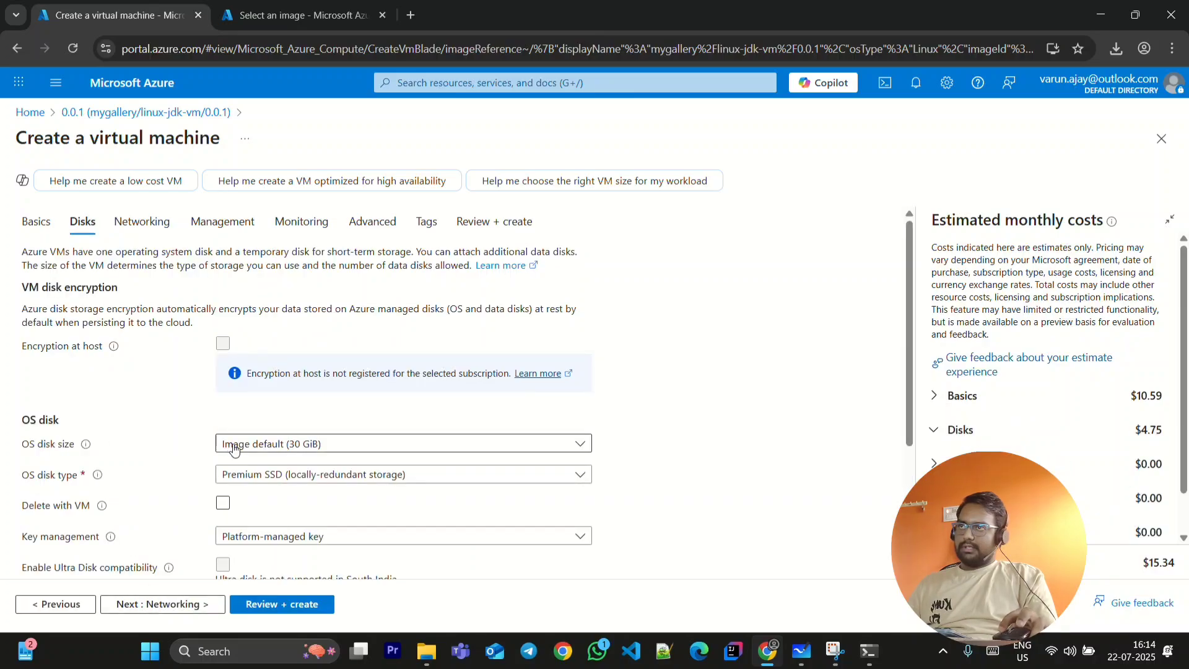
{"action": "left_click", "coordinate": [244, 446]}
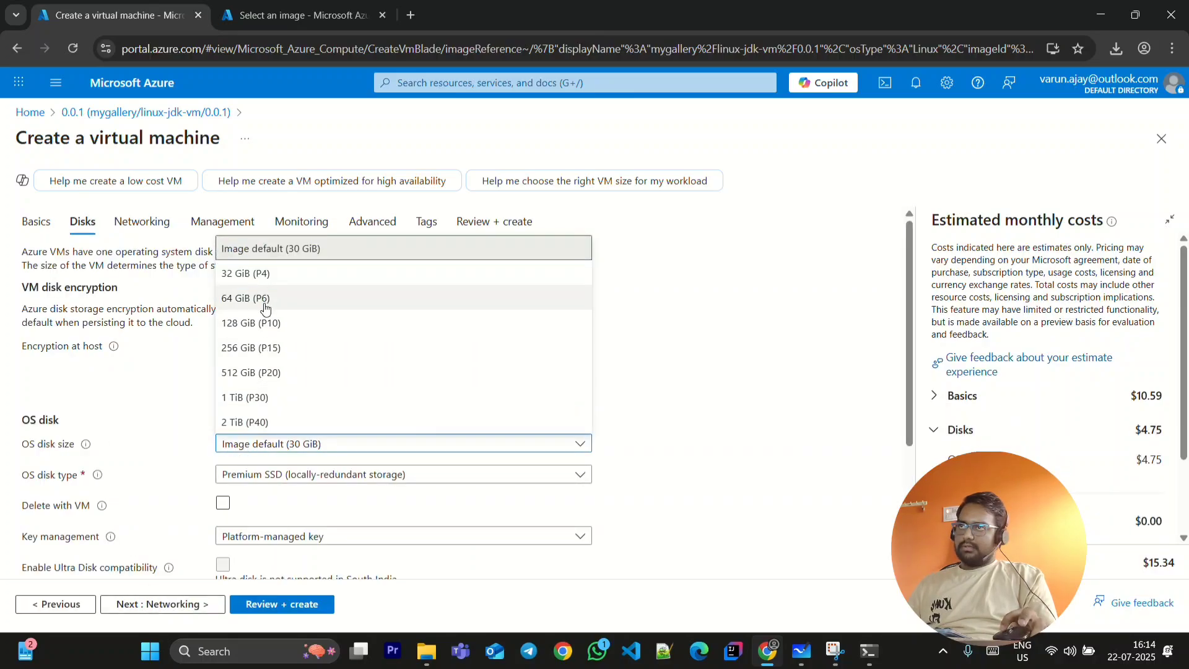
{"action": "left_click", "coordinate": [165, 361]}
{"action": "left_click", "coordinate": [272, 476]}
{"action": "left_click", "coordinate": [273, 440]}
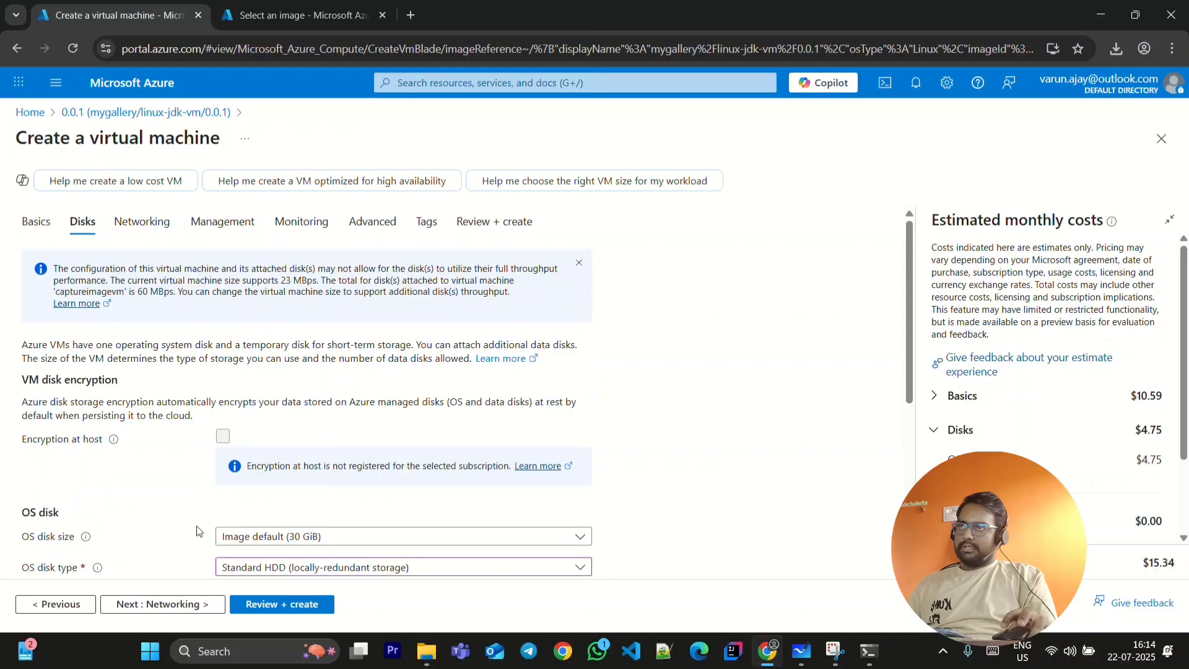
{"action": "scroll", "coordinate": [173, 515], "scroll_direction": "down", "scroll_amount": 2}
{"action": "left_click", "coordinate": [223, 481]}
{"action": "scroll", "coordinate": [163, 492], "scroll_direction": "down", "scroll_amount": 2}
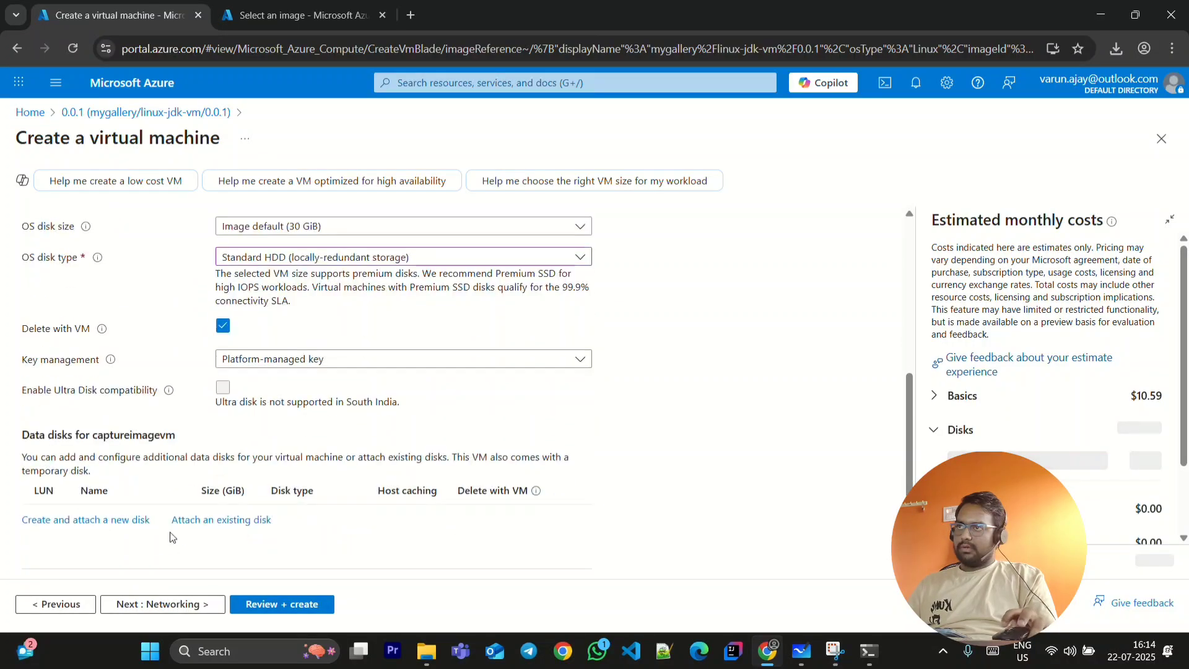
Check the networking settings, then review and create the virtual machine, downloading its new private key.
{"action": "left_click", "coordinate": [189, 604]}
{"action": "scroll", "coordinate": [58, 419], "scroll_direction": "down", "scroll_amount": 4}
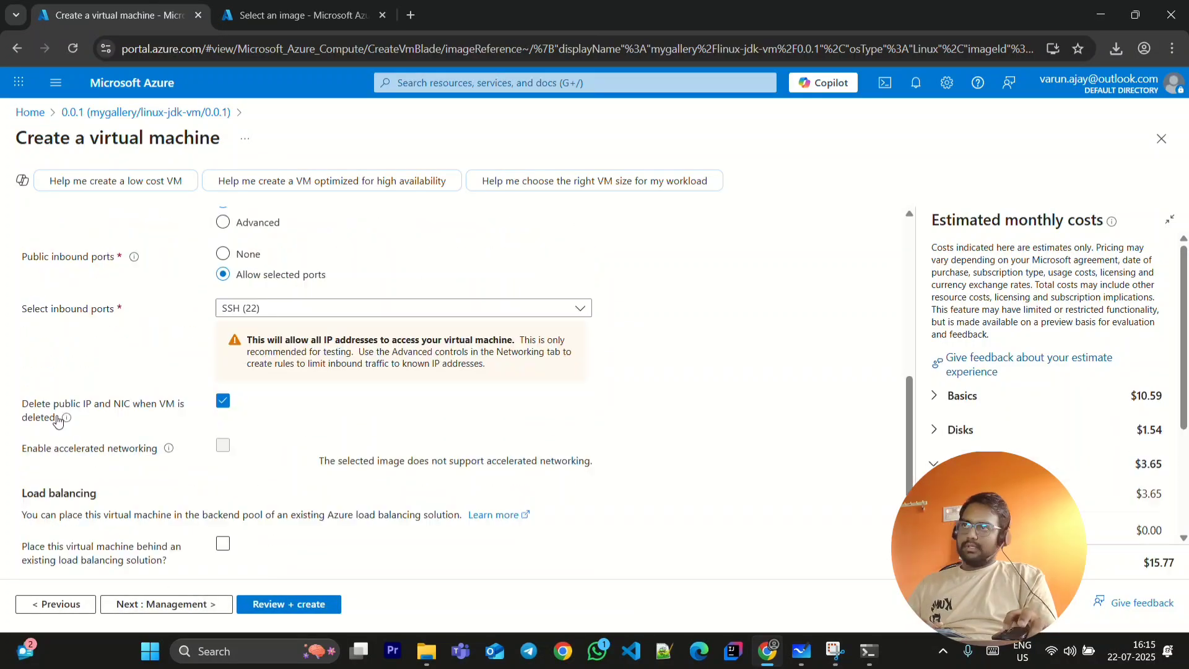
{"action": "scroll", "coordinate": [40, 494], "scroll_direction": "up", "scroll_amount": 1}
{"action": "scroll", "coordinate": [281, 416], "scroll_direction": "up", "scroll_amount": 3}
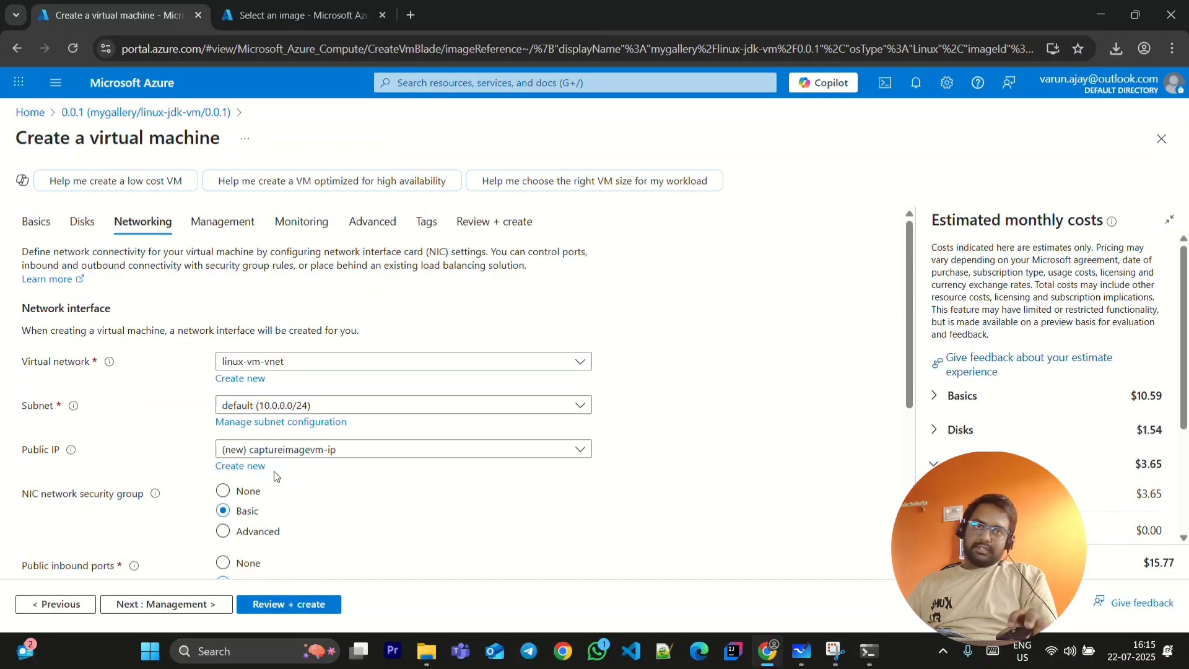
{"action": "scroll", "coordinate": [266, 455], "scroll_direction": "down", "scroll_amount": 1}
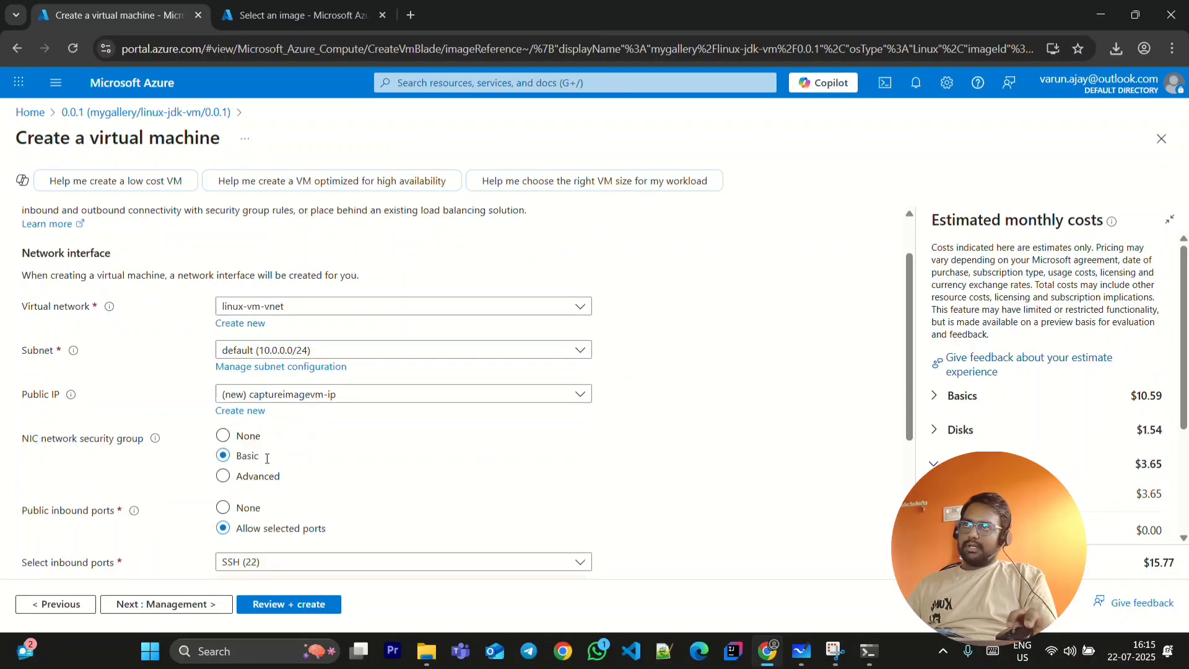
{"action": "scroll", "coordinate": [321, 449], "scroll_direction": "down", "scroll_amount": 2}
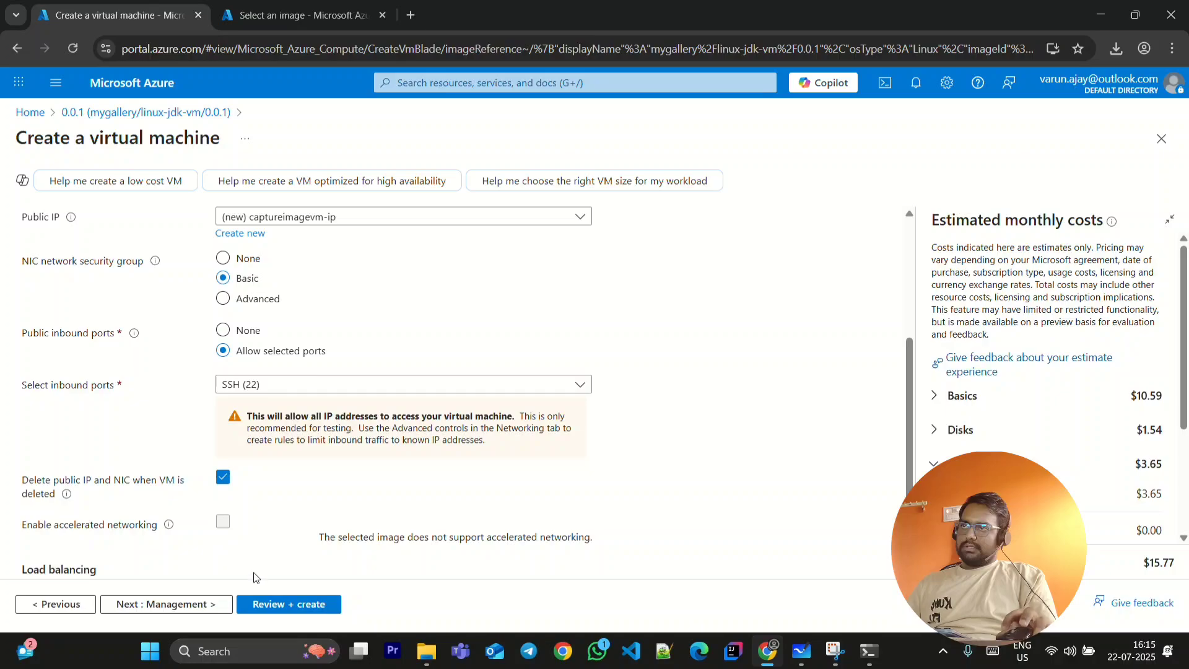
{"action": "left_click", "coordinate": [279, 605]}
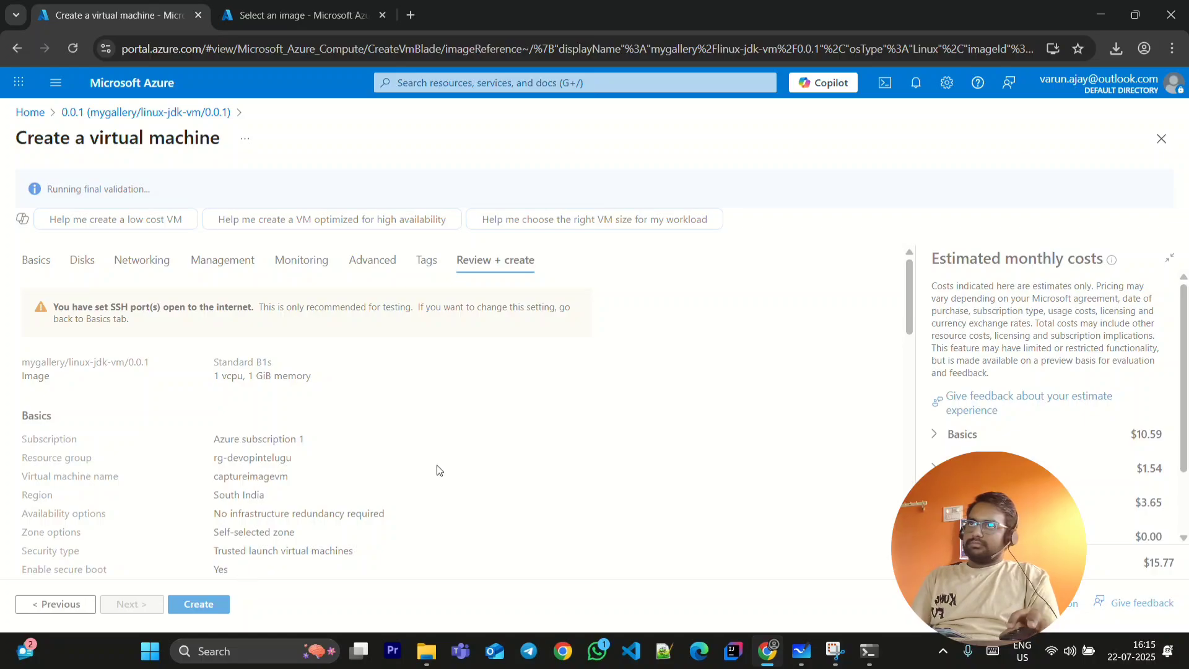
{"action": "left_click", "coordinate": [218, 601]}
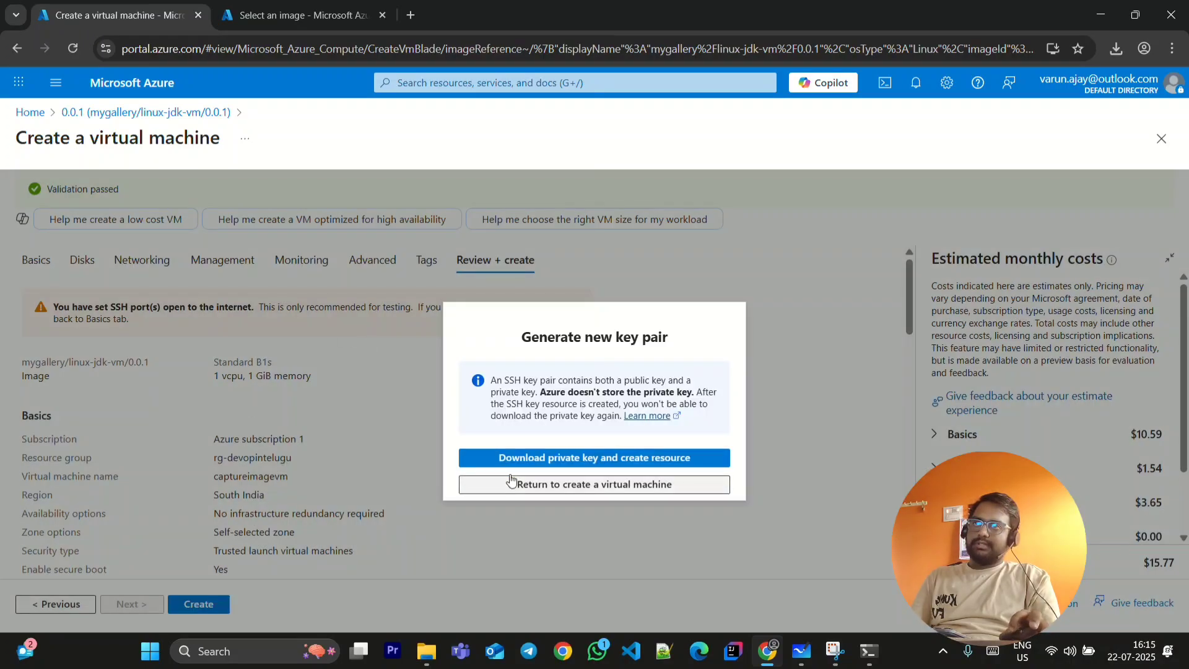
{"action": "left_click", "coordinate": [525, 461]}
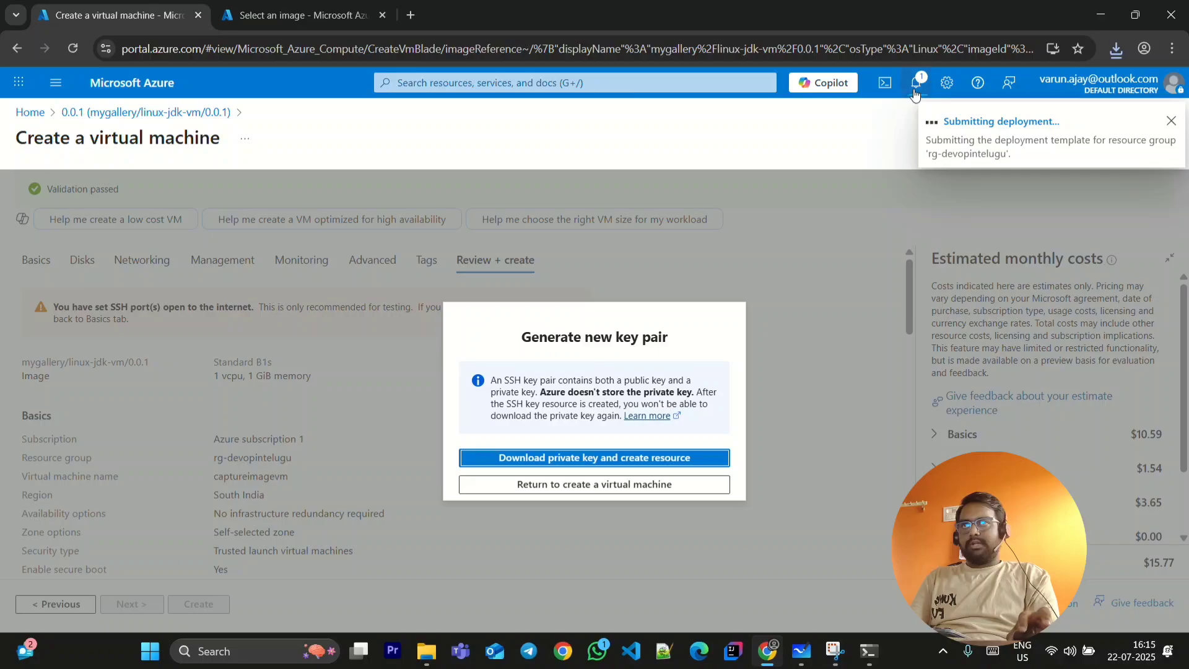
Check the deployment notifications and open the deployed captureimagevm virtual machine.
{"action": "left_click", "coordinate": [915, 87]}
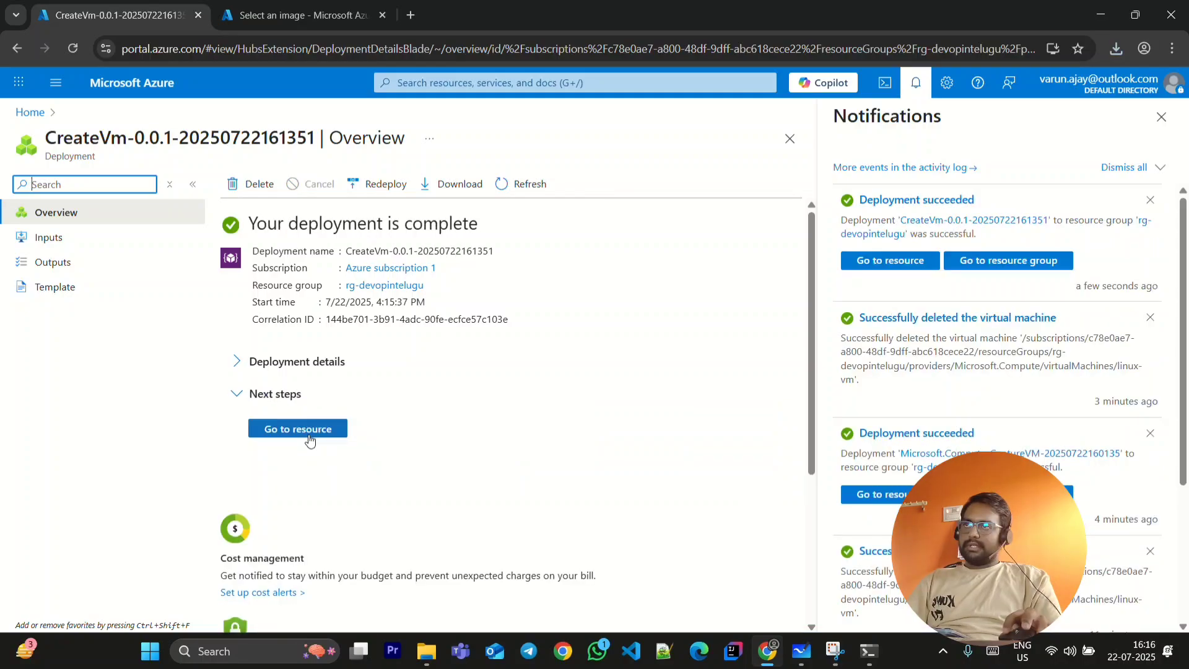
{"action": "left_click", "coordinate": [272, 430]}
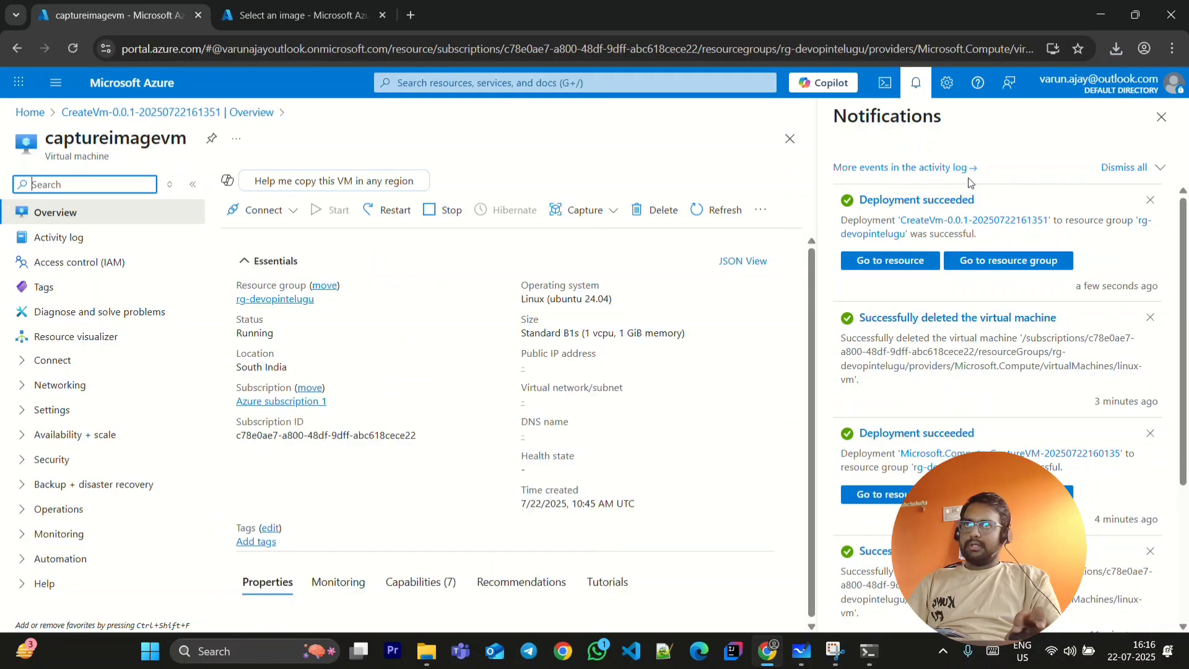
{"action": "left_click", "coordinate": [1151, 132]}
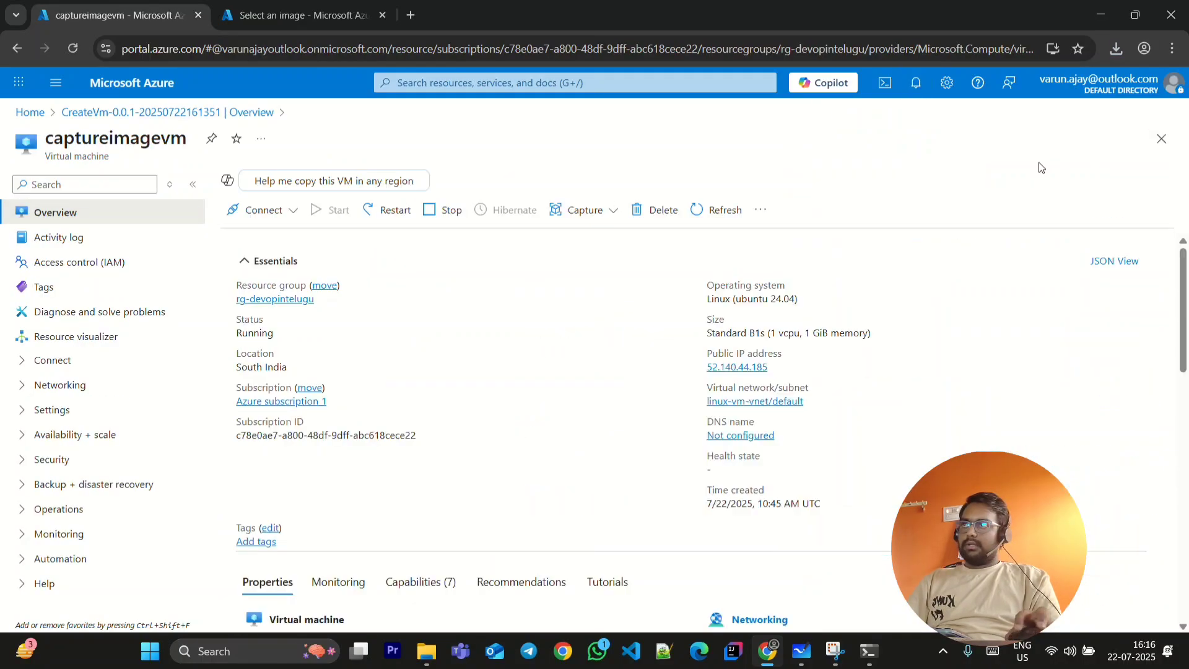
Open the Native SSH connection settings of captureimagevm at the private key path and SSH command.
{"action": "left_click", "coordinate": [87, 362]}
{"action": "left_click", "coordinate": [92, 393]}
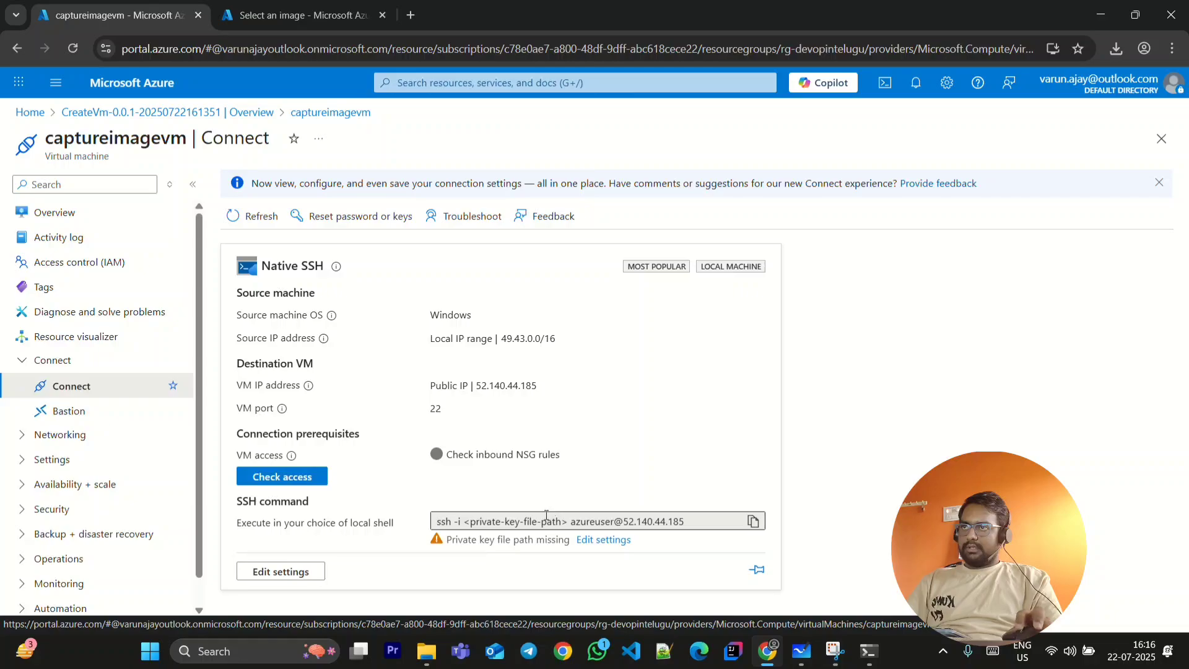
{"action": "left_click", "coordinate": [293, 573]}
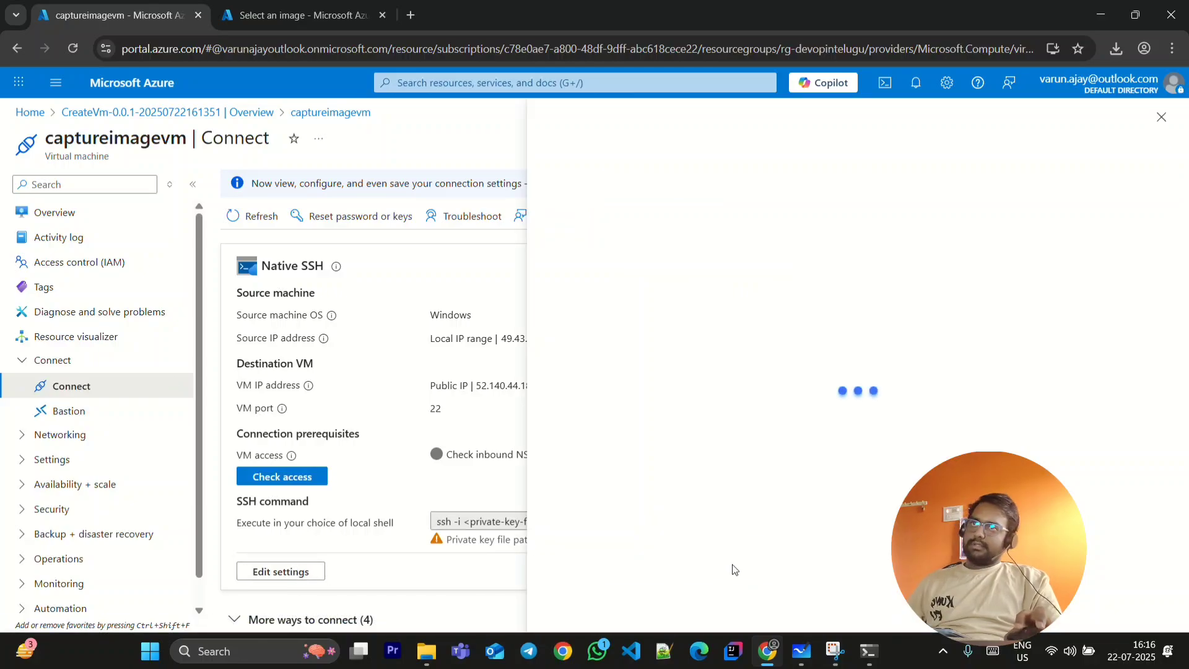
{"action": "scroll", "coordinate": [681, 471], "scroll_direction": "down", "scroll_amount": 2}
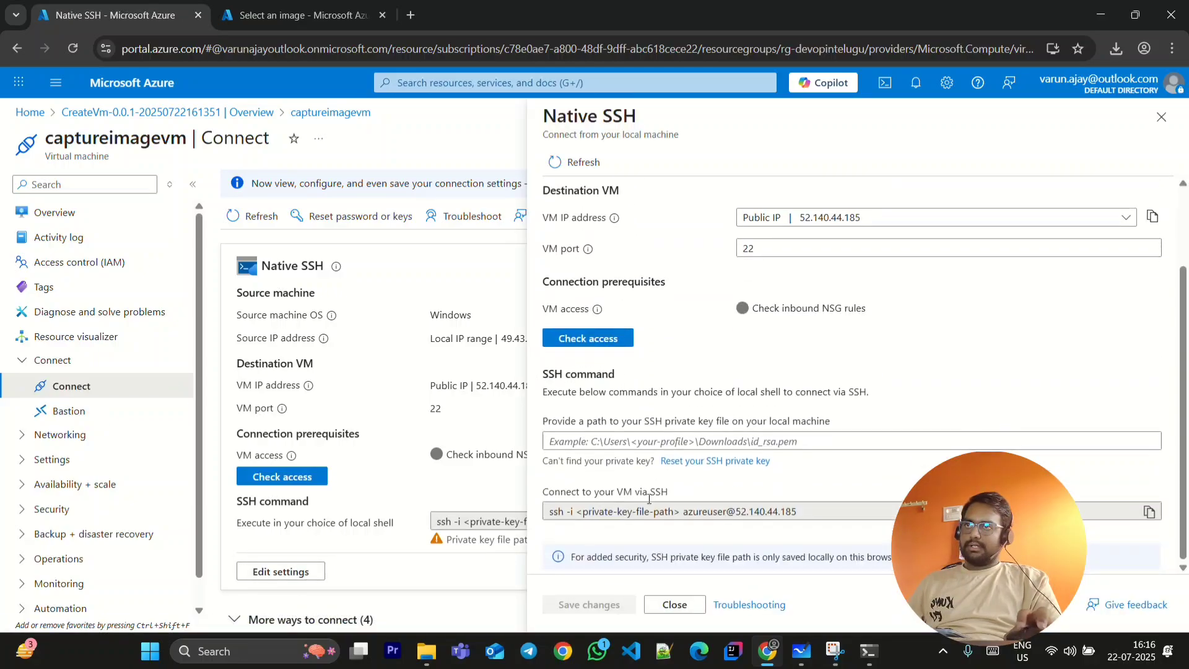
Switch to File Explorer and copy the file name captureimagevm_key.pem from the Downloads folder.
{"action": "left_click", "coordinate": [426, 651]}
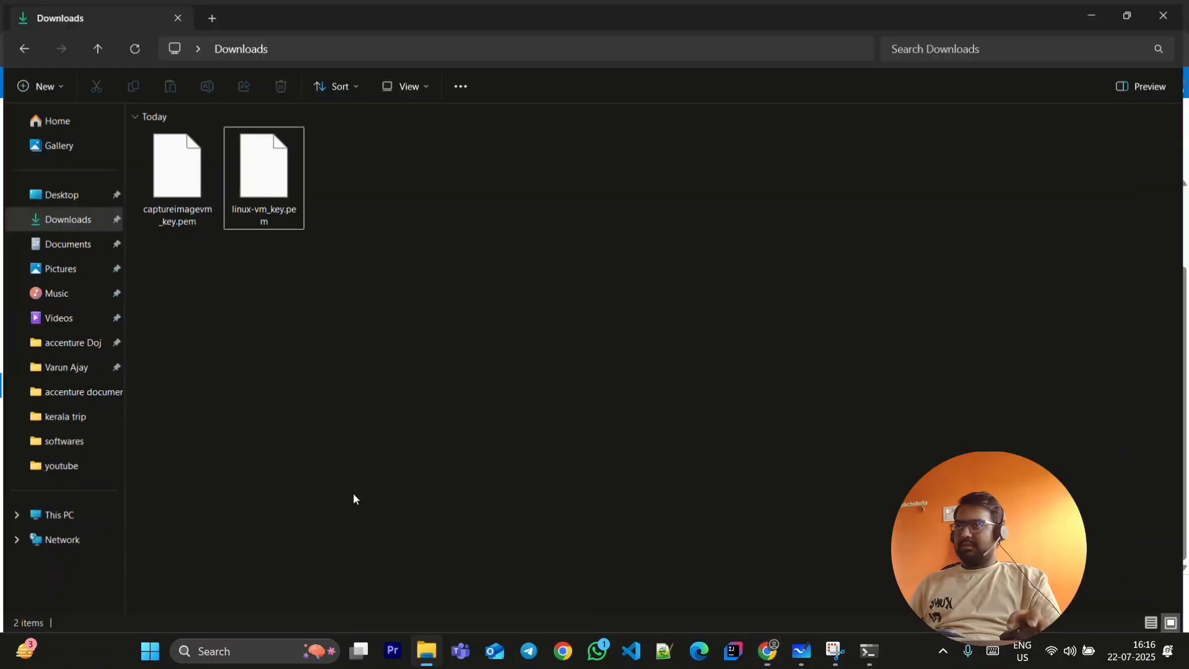
{"action": "left_click", "coordinate": [190, 193]}
{"action": "left_click", "coordinate": [177, 215]}
{"action": "key", "text": "ctrl+c"}
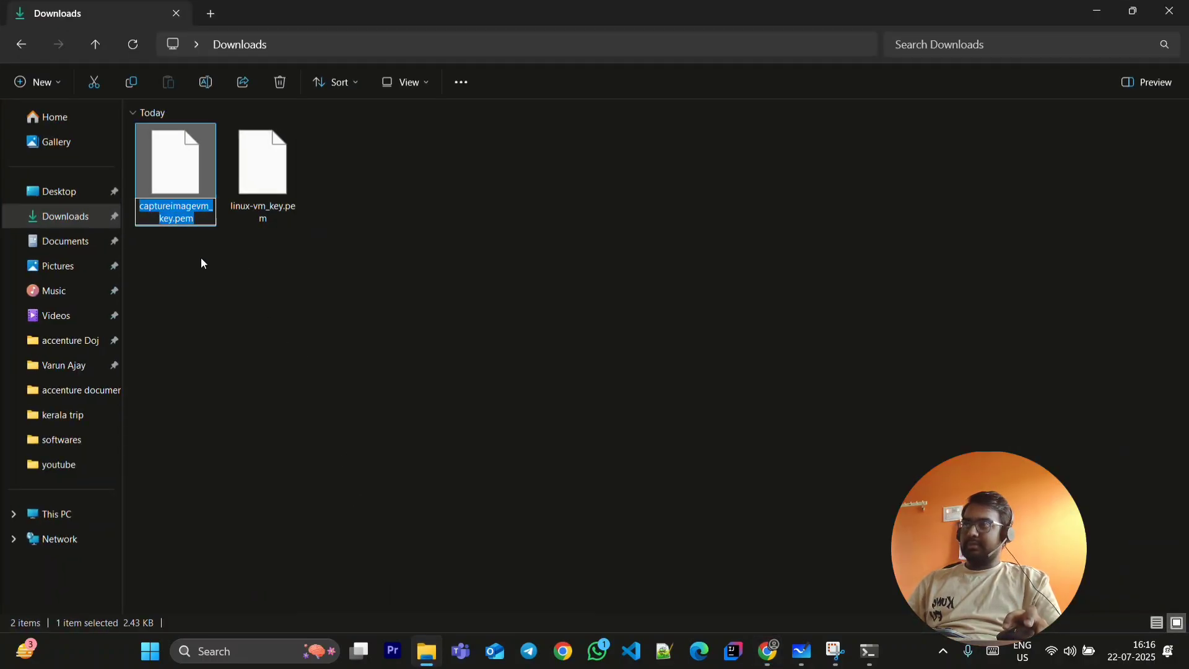
Return to the Azure portal, set the SSH private key path to captureimagevm_key.pem, and copy the generated SSH command.
{"action": "left_click", "coordinate": [264, 273]}
{"action": "left_click", "coordinate": [1096, 11]}
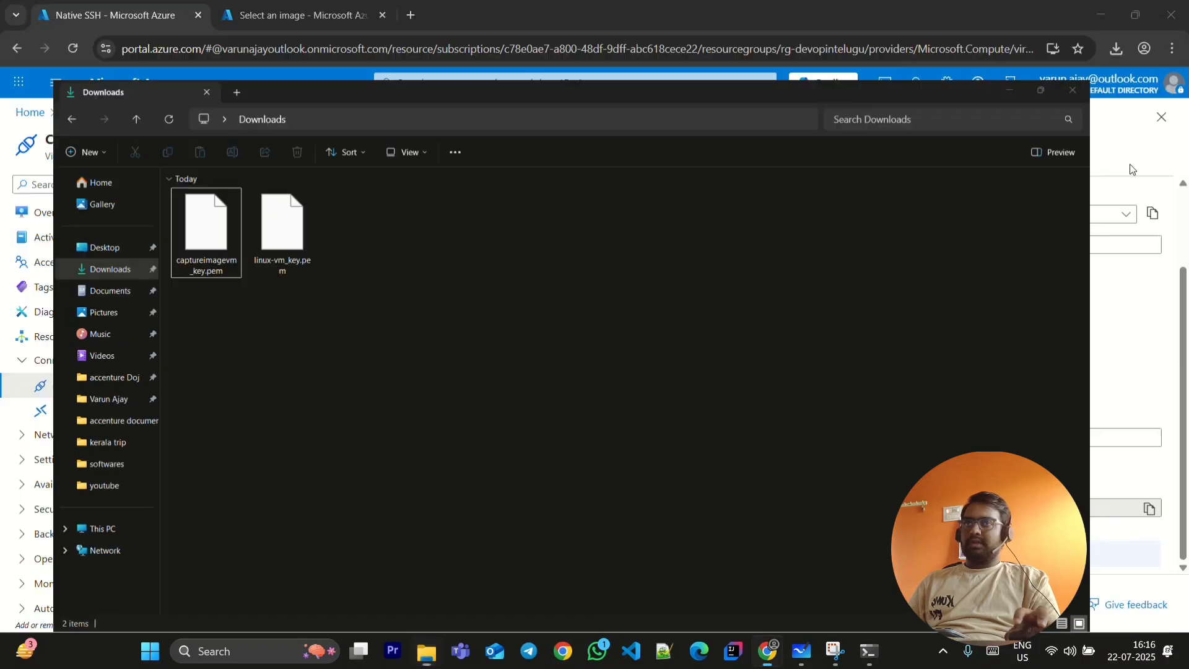
{"action": "left_click", "coordinate": [783, 442]}
{"action": "key", "text": "ctrl+v"}
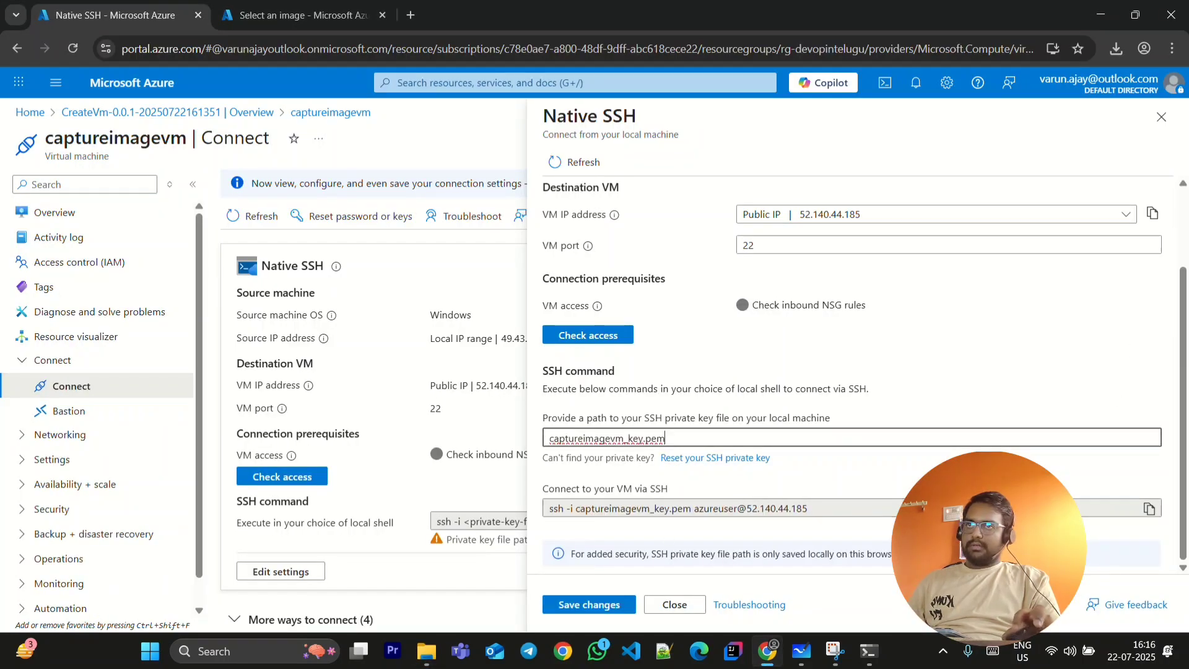
{"action": "left_click", "coordinate": [1149, 507]}
Switch to File Explorer and open a cmd command prompt in the Downloads folder.
{"action": "left_click", "coordinate": [425, 650]}
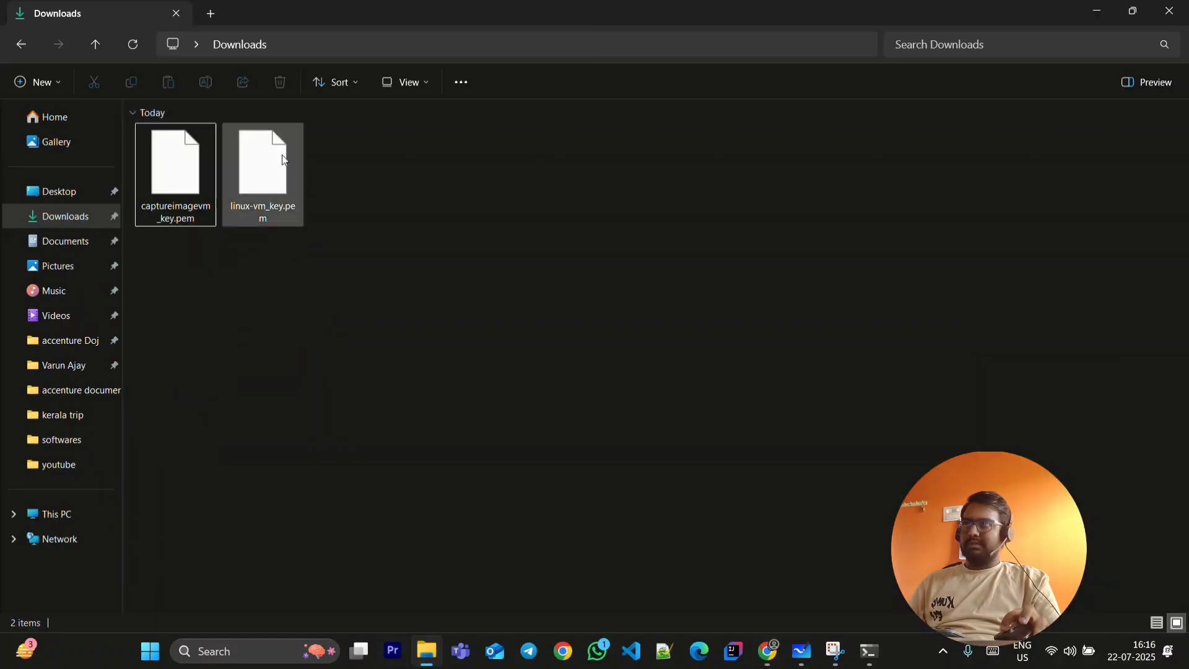
{"action": "left_click", "coordinate": [326, 44]}
{"action": "type", "text": "cmd"}
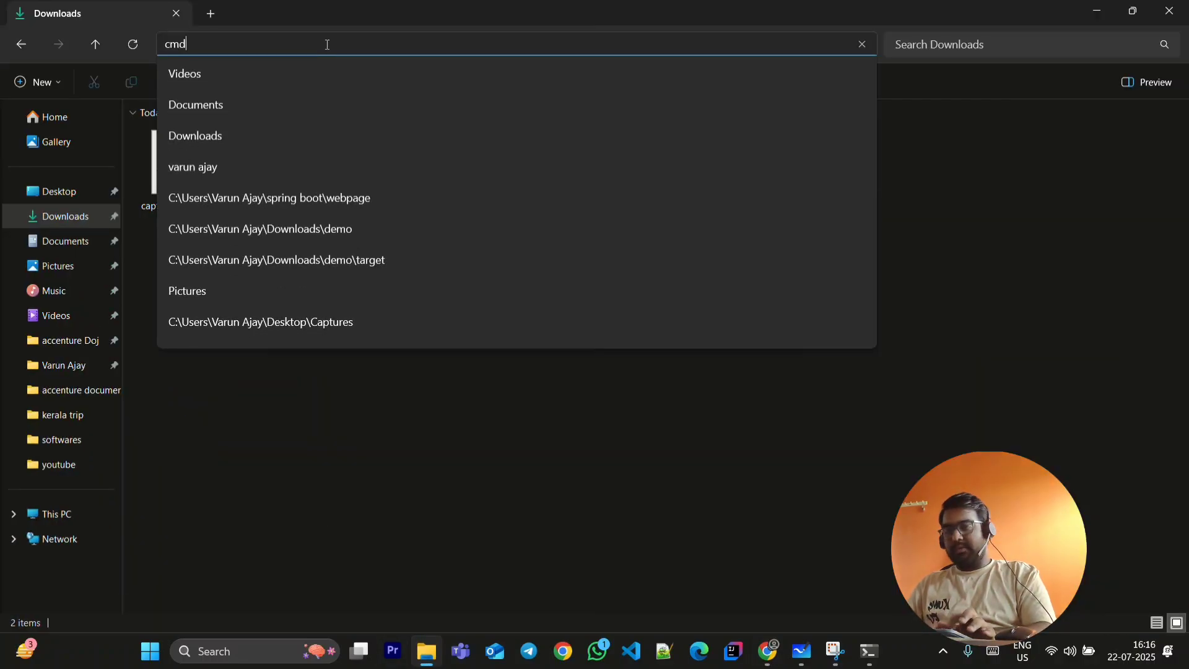
{"action": "key", "text": "Return"}
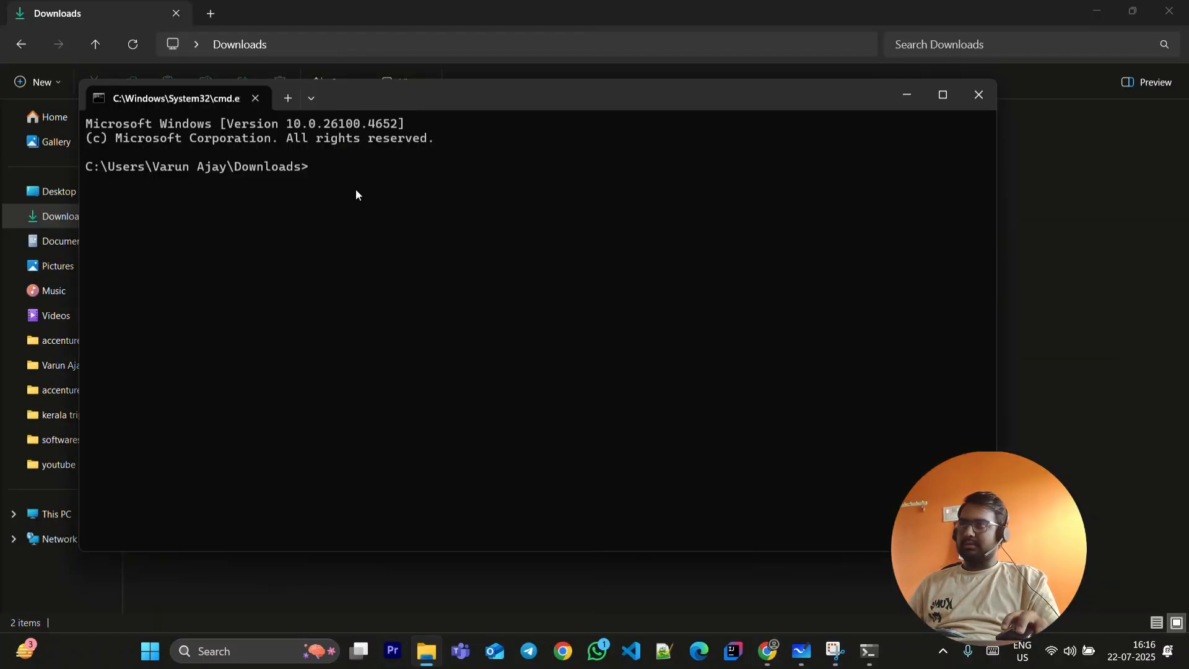
{"action": "key", "text": "ctrl+v"}
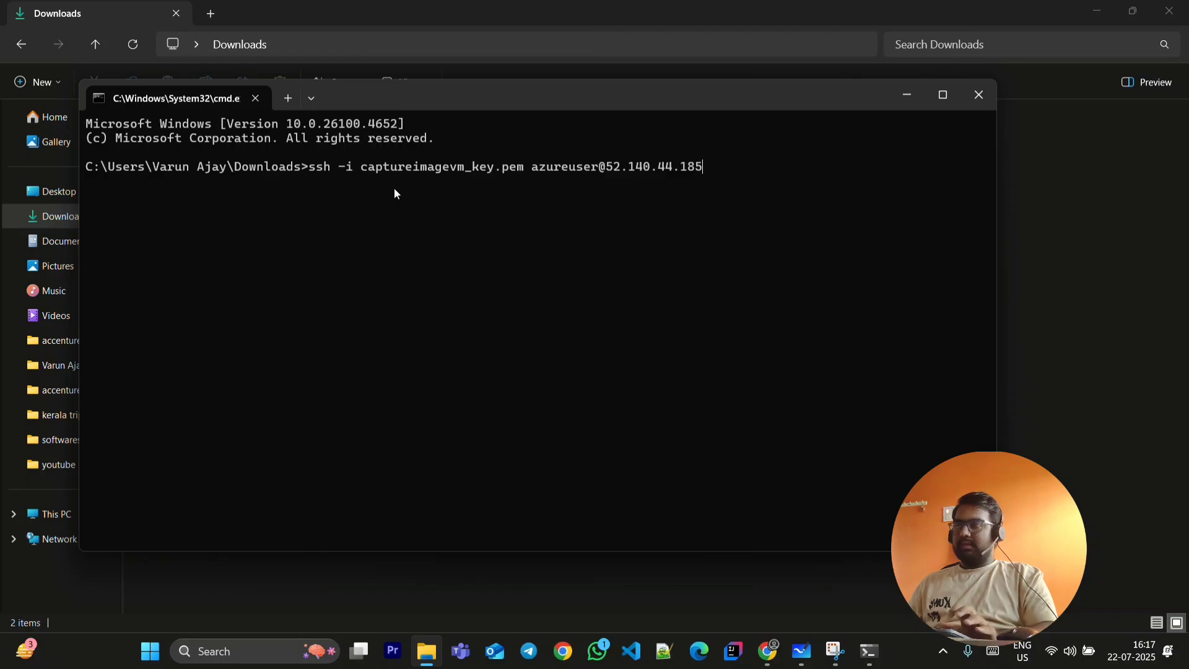
{"action": "key", "text": "Return"}
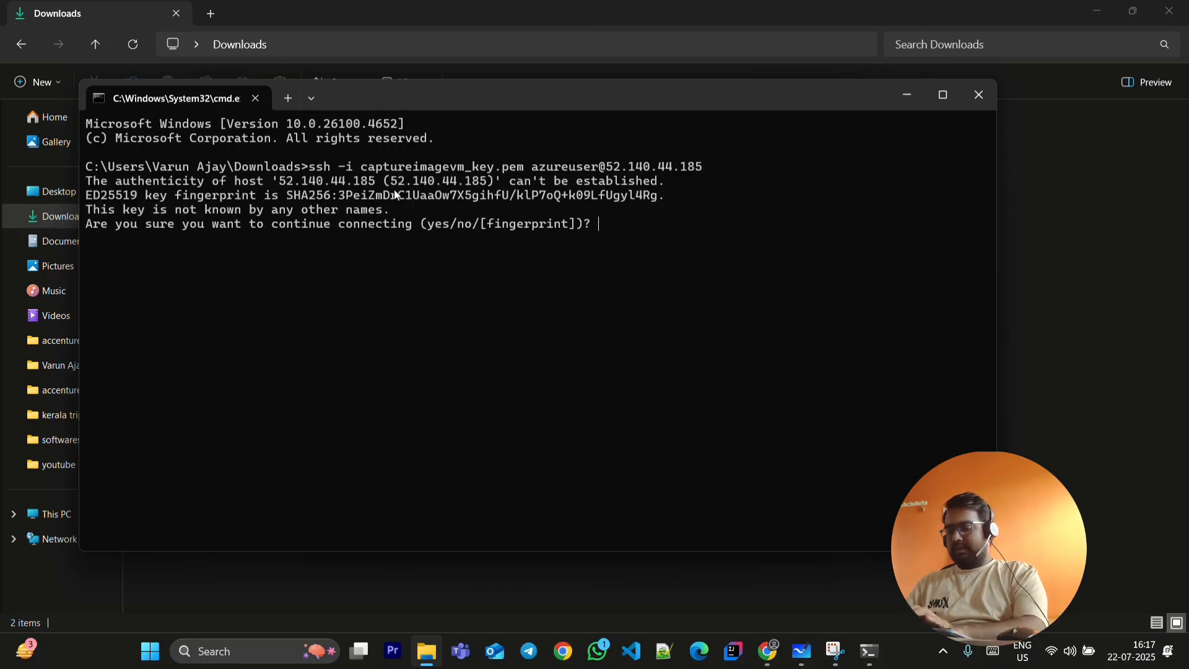
{"action": "type", "text": "yes"}
{"action": "key", "text": "Return"}
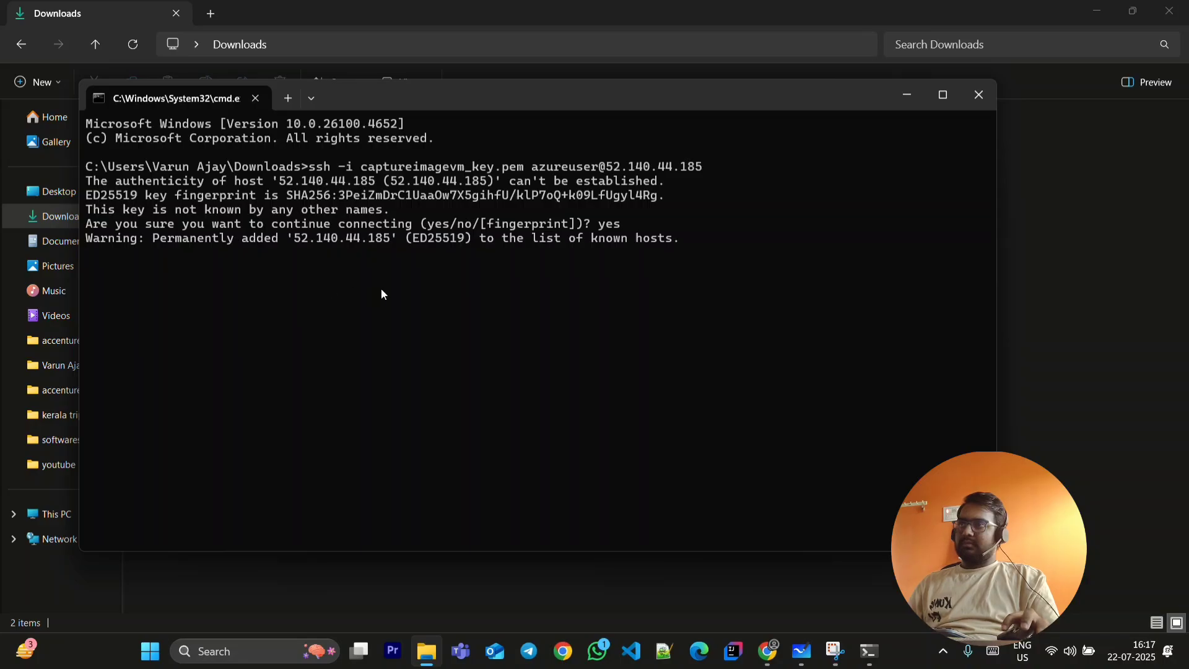
{"action": "double_click", "coordinate": [544, 92]}
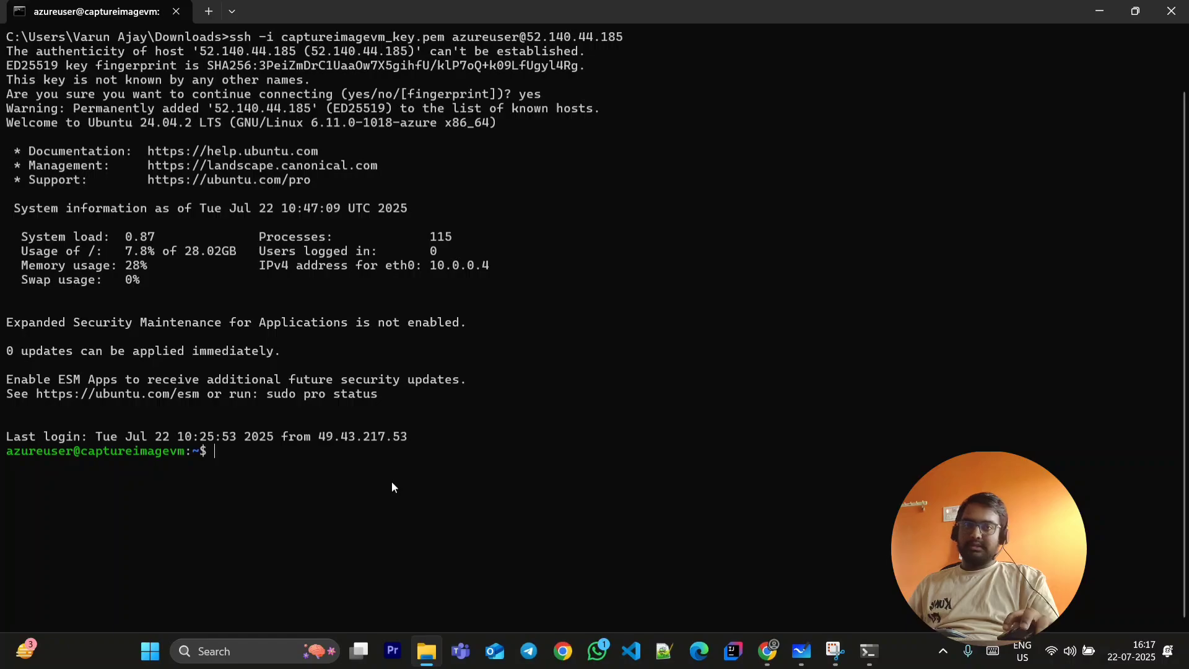
Check the installed Java on the VM with java -version, and switch to Microsoft Whiteboard.
{"action": "type", "text": "java -ver"}
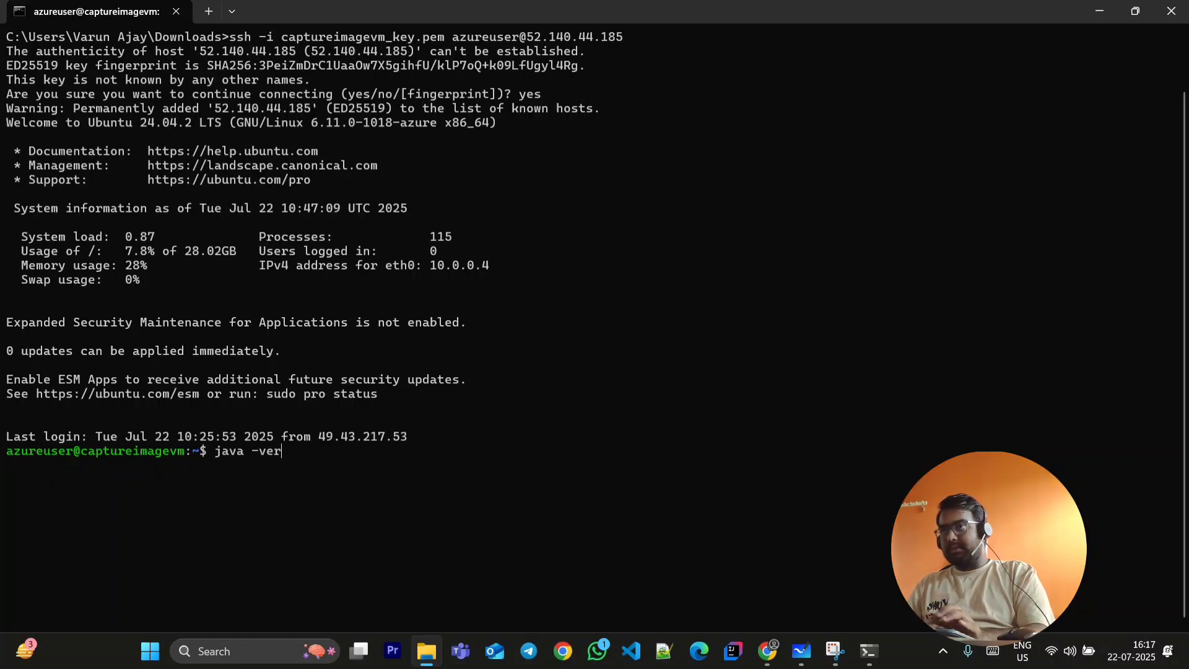
{"action": "type", "text": "sion"}
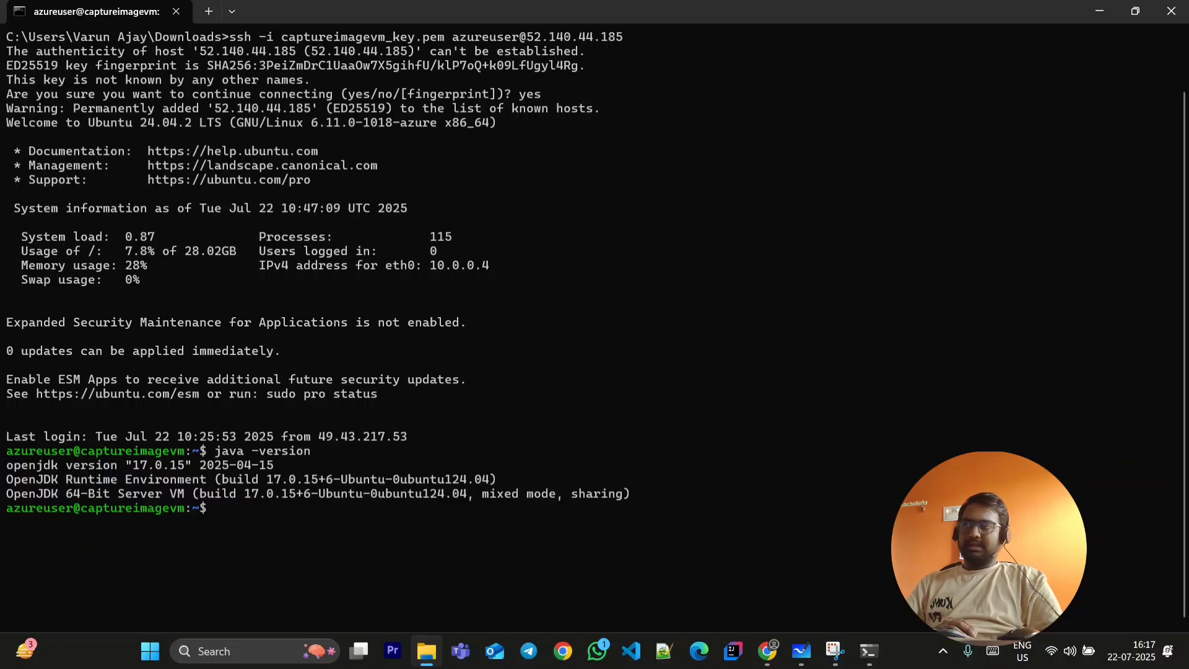
{"action": "key", "text": "alt+Tab"}
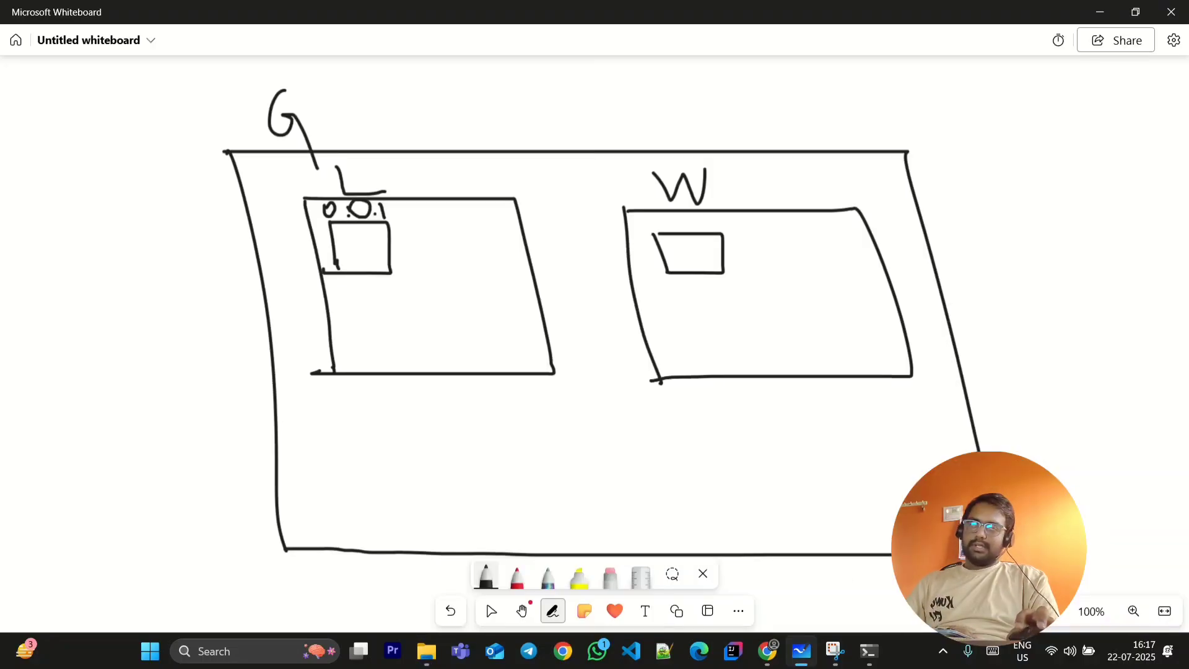